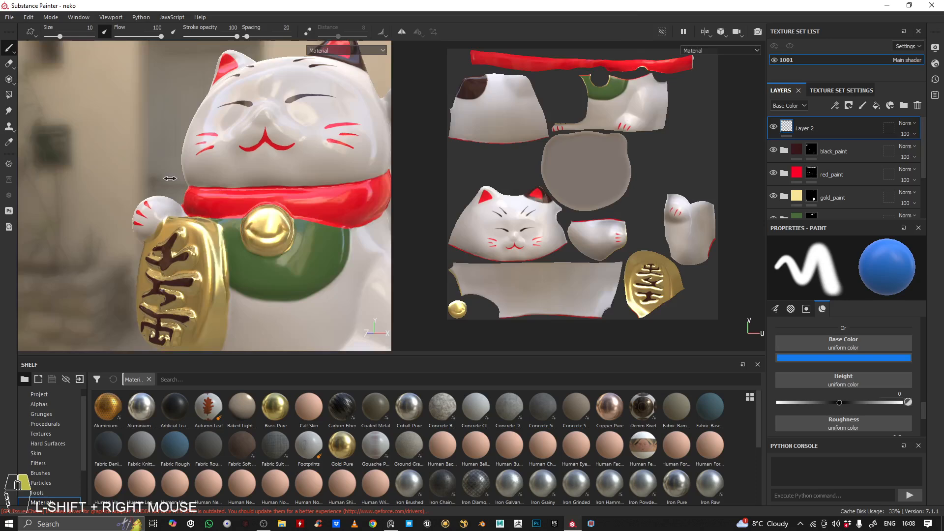
Examine the whole painted lucky cat model from several angles in the 3D view
left_click_drag(131, 167, 292, 175, "alt")
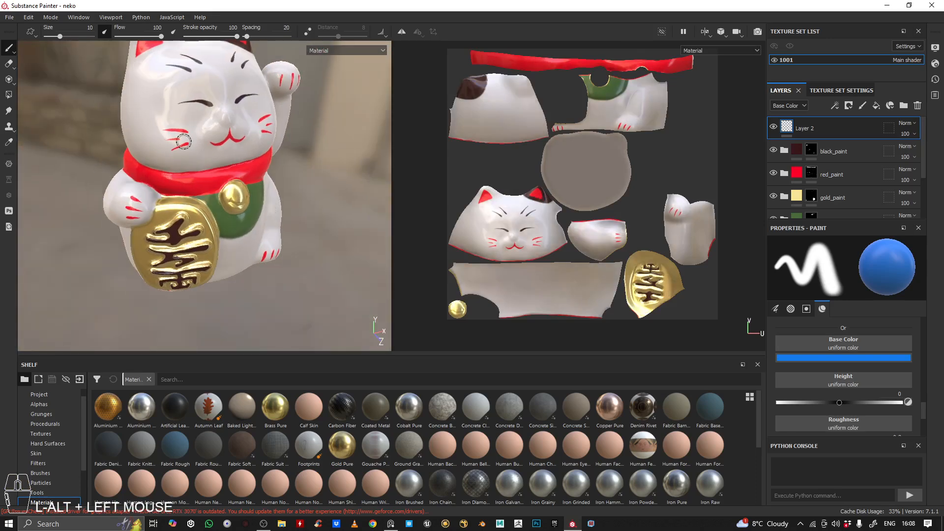
left_click_drag(217, 169, 226, 68, "alt")
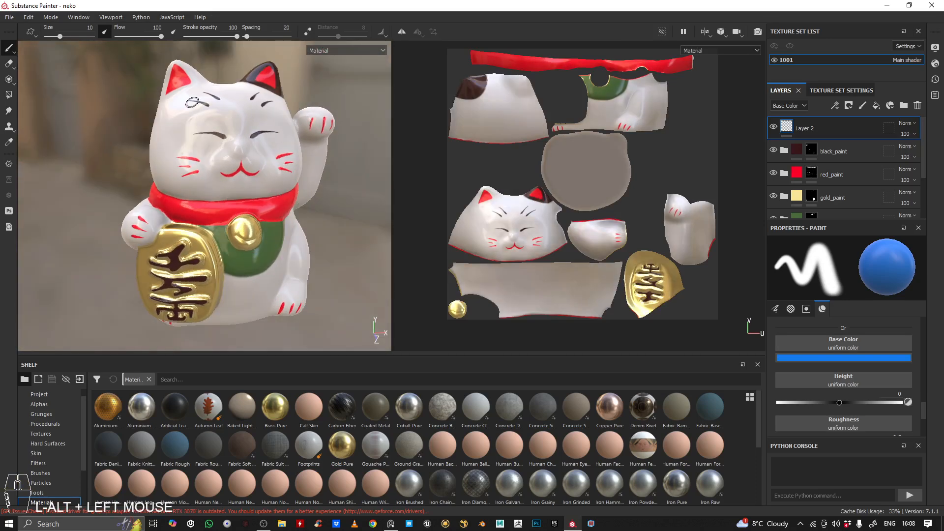
left_click_drag(255, 169, 230, 196, "alt")
right_click_drag(230, 196, 209, 94, "shift")
left_click_drag(210, 94, 176, 65, "alt")
left_click_drag(268, 171, 152, 127, "alt")
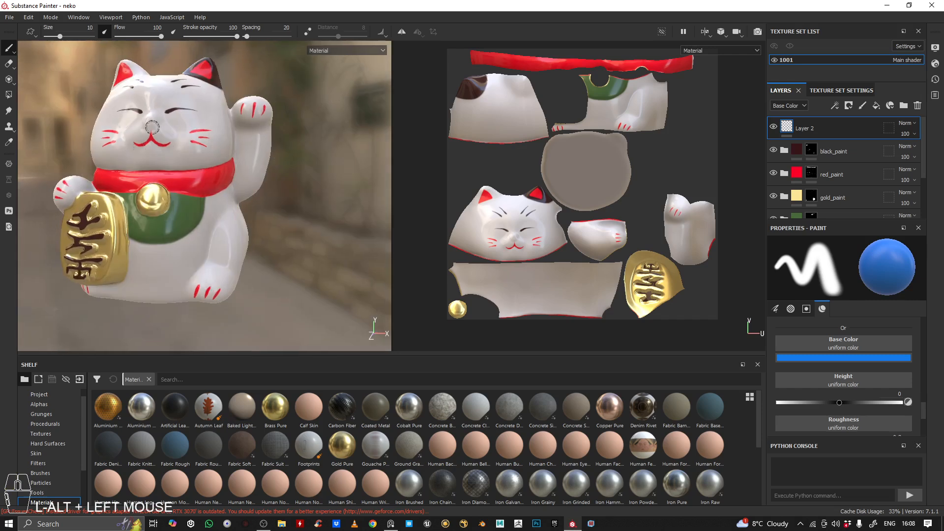
left_click_drag(256, 208, 206, 169, "alt")
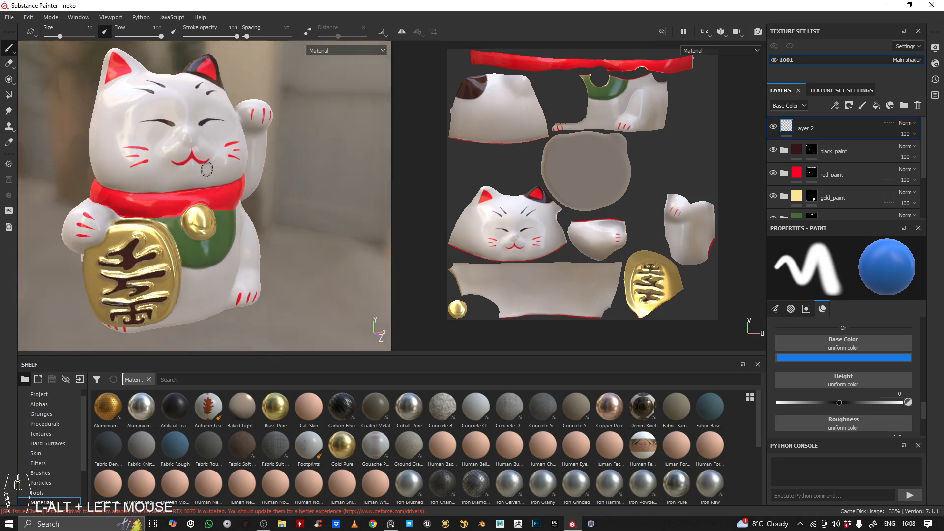
middle_click_drag(261, 180, 329, 143, "alt")
right_click_drag(329, 143, 242, 165, "alt")
left_click_drag(243, 164, 197, 177, "alt")
right_click_drag(197, 177, 108, 125, "alt")
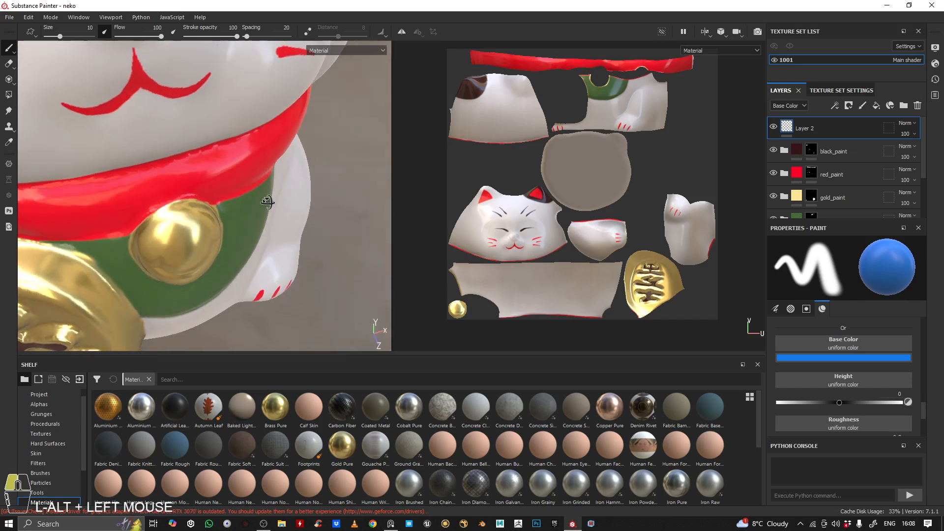
left_click_drag(212, 190, 246, 208, "alt")
right_click_drag(246, 207, 194, 159, "alt")
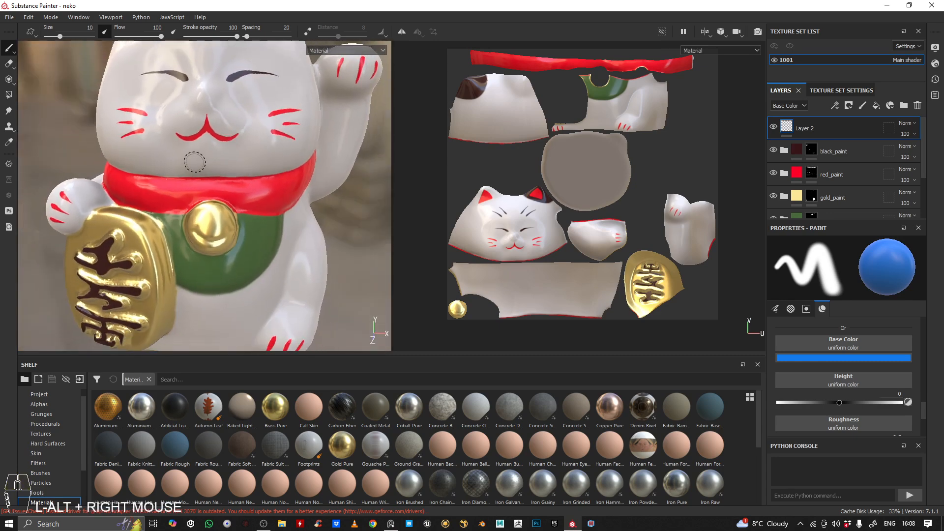
Inspect the cat's painted face, red collar, gold bell and gold coin up close
left_click_drag(104, 164, 132, 201, "alt")
right_click_drag(131, 201, 236, 158, "alt")
left_click_drag(236, 158, 196, 209, "alt")
right_click_drag(196, 209, 162, 209, "alt")
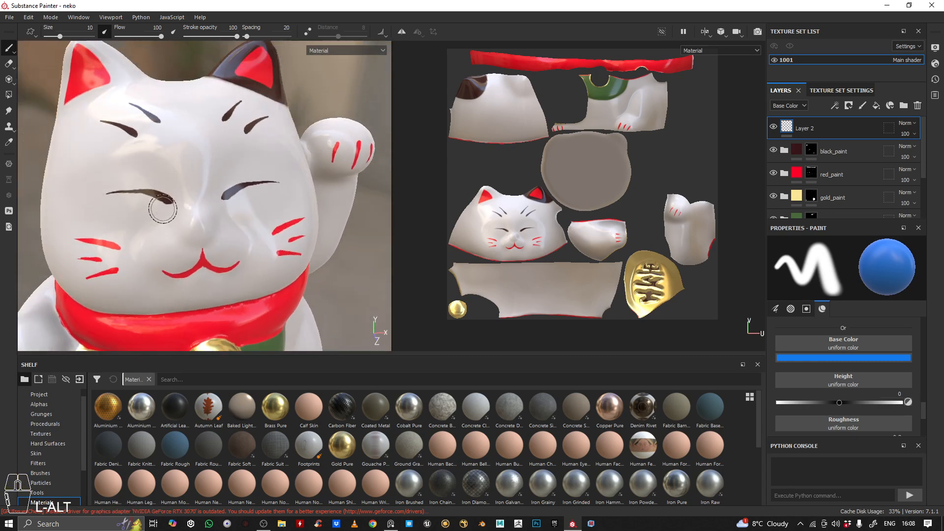
left_click_drag(162, 208, 216, 215, "alt")
right_click_drag(217, 215, 148, 236, "alt")
left_click_drag(207, 227, 186, 157, "alt")
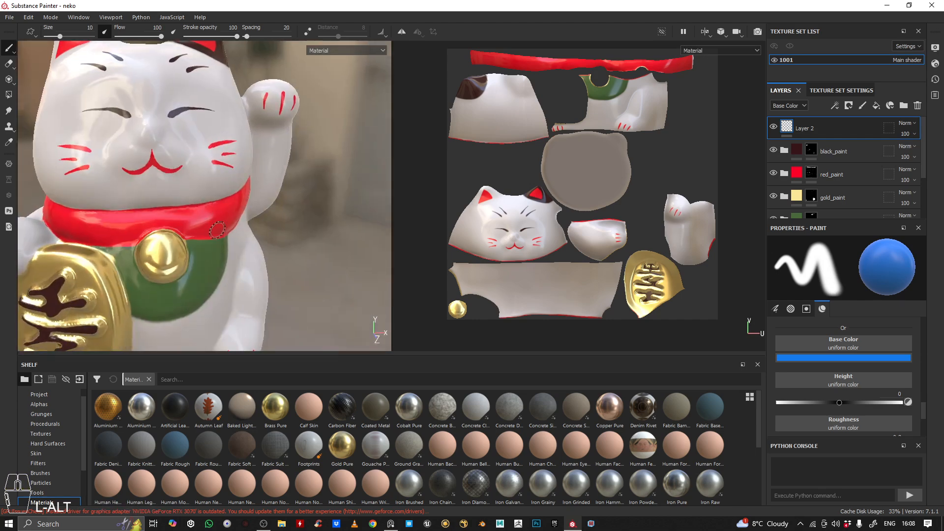
left_click_drag(150, 191, 114, 174, "alt")
middle_click_drag(114, 173, 84, 207, "alt")
right_click_drag(84, 207, 98, 209, "alt")
left_click_drag(98, 209, 236, 207, "alt")
right_click_drag(236, 207, 304, 199, "alt")
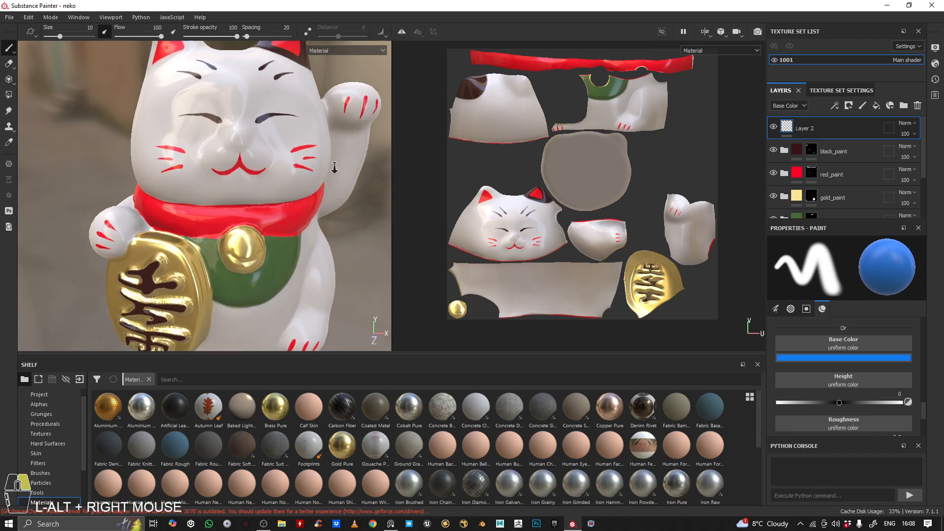
Review the full cat figure and how its glossy paint catches the light from different sides
right_click_drag(335, 168, 314, 173, "alt")
left_click_drag(315, 172, 246, 197, "alt")
middle_click_drag(246, 197, 190, 171, "alt")
left_click_drag(190, 171, 255, 180, "alt")
right_click_drag(255, 181, 158, 170, "shift")
left_click_drag(158, 170, 238, 196, "alt")
right_click_drag(239, 197, 218, 220, "alt")
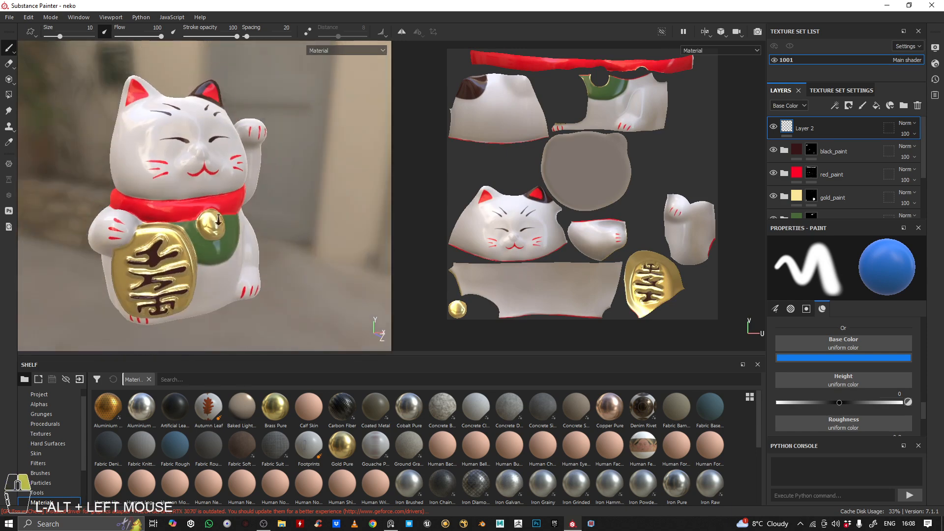
left_click_drag(219, 221, 196, 207, "alt")
right_click_drag(197, 207, 176, 191, "alt")
middle_click_drag(224, 158, 232, 175, "alt")
left_click_drag(233, 176, 251, 179, "alt")
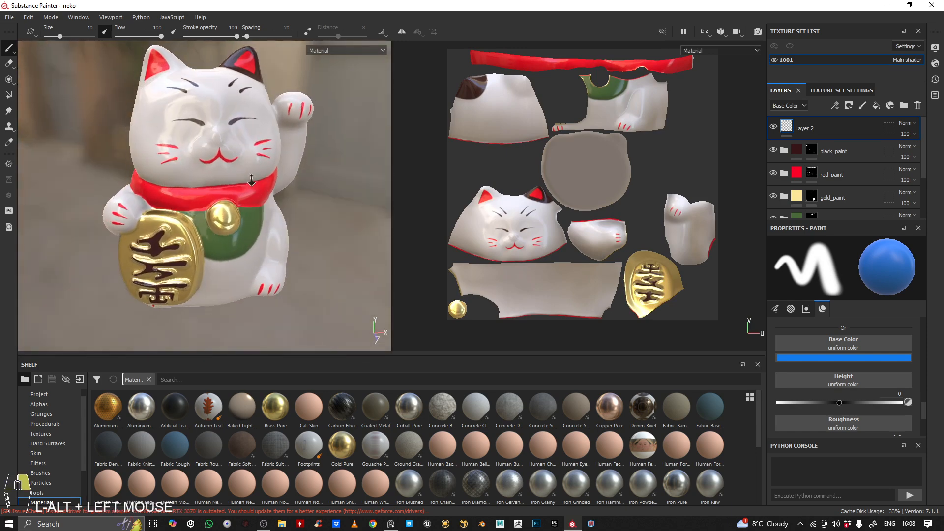
right_click_drag(251, 179, 217, 182, "alt")
left_click_drag(216, 182, 263, 231, "alt")
middle_click_drag(263, 231, 269, 184, "alt")
right_click_drag(268, 184, 312, 177, "alt")
middle_click_drag(312, 177, 318, 166, "alt")
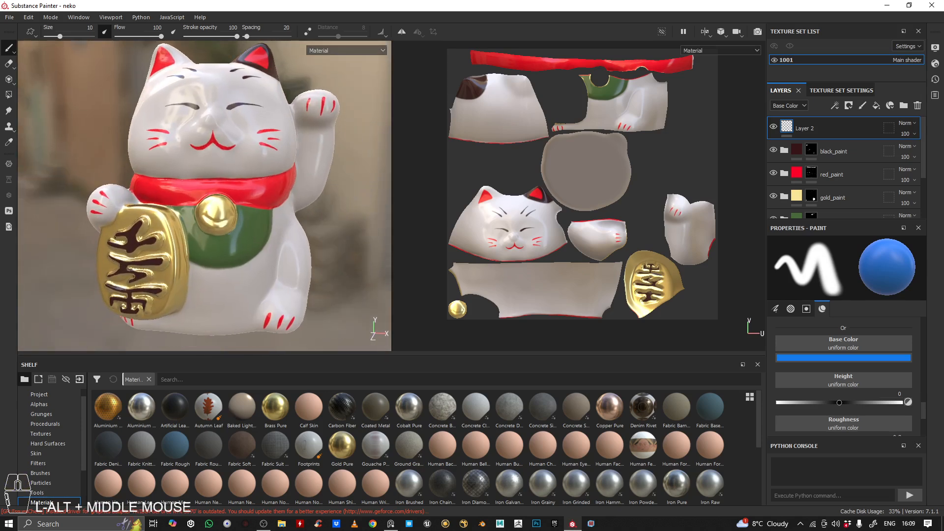
Bring in the reference board, enlarge it, frame the ceramic cat photo and place it beside the 3D model
right_click_drag(0, 150, 634, 438)
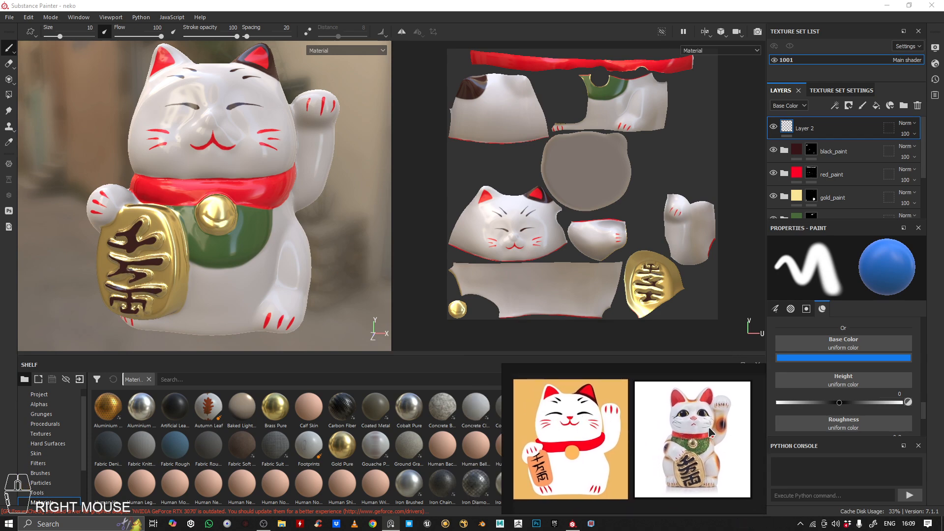
scroll(710, 427, "up", 4)
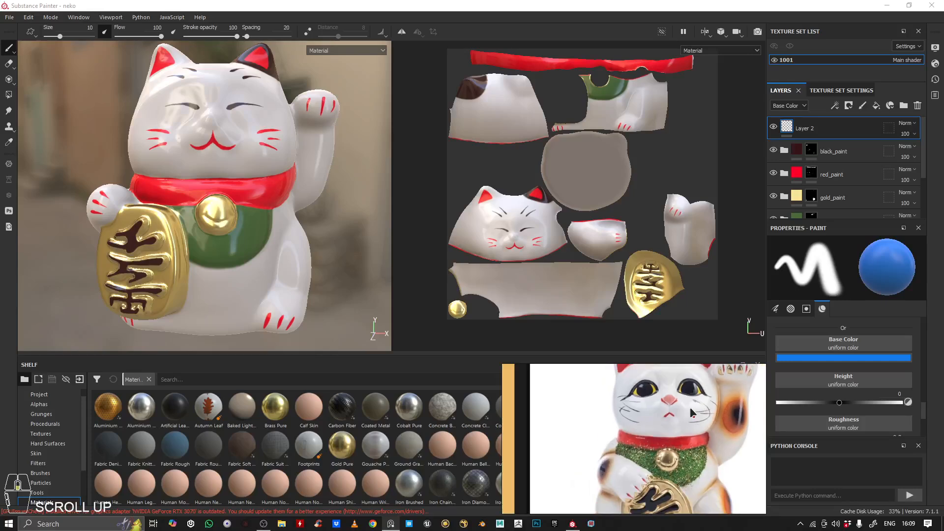
middle_click_drag(690, 407, 648, 423)
right_click_drag(657, 408, 433, 134)
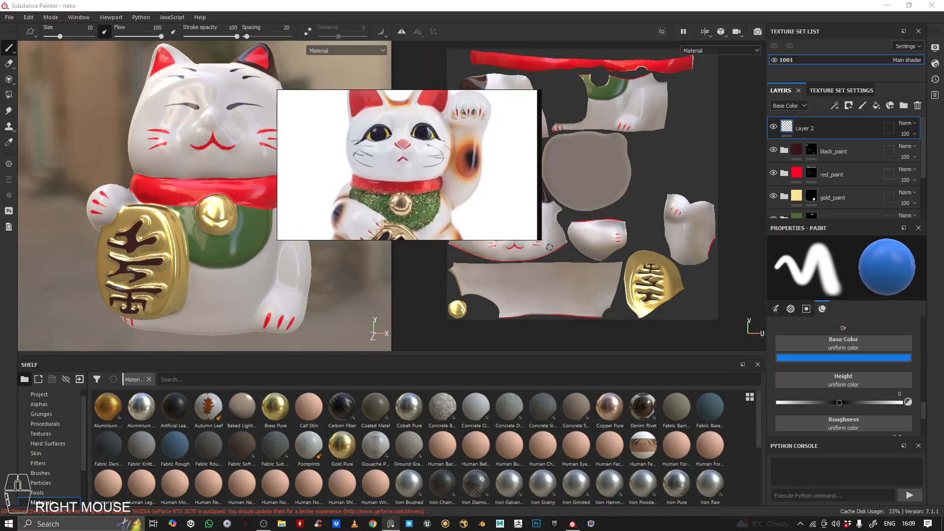
left_click_drag(540, 240, 707, 451)
middle_click_drag(370, 210, 466, 284)
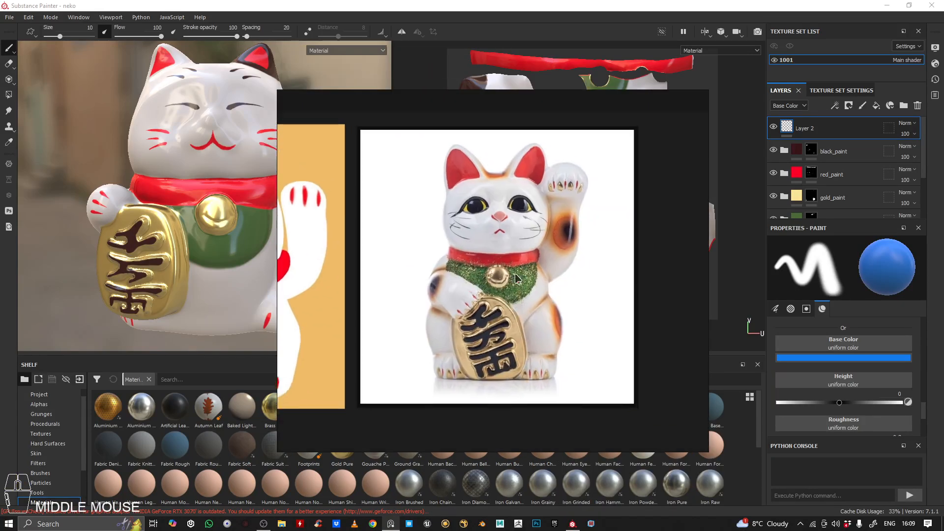
scroll(516, 272, "up", 2)
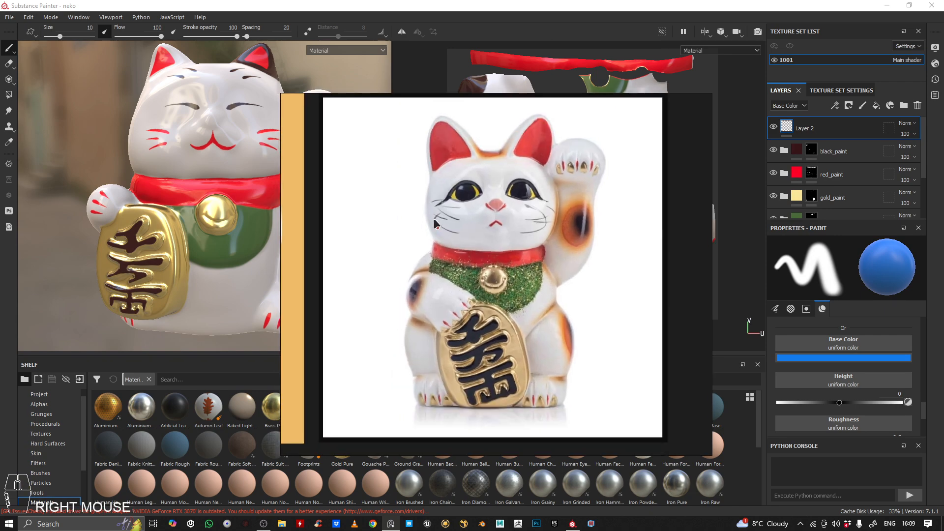
right_click_drag(470, 210, 612, 158)
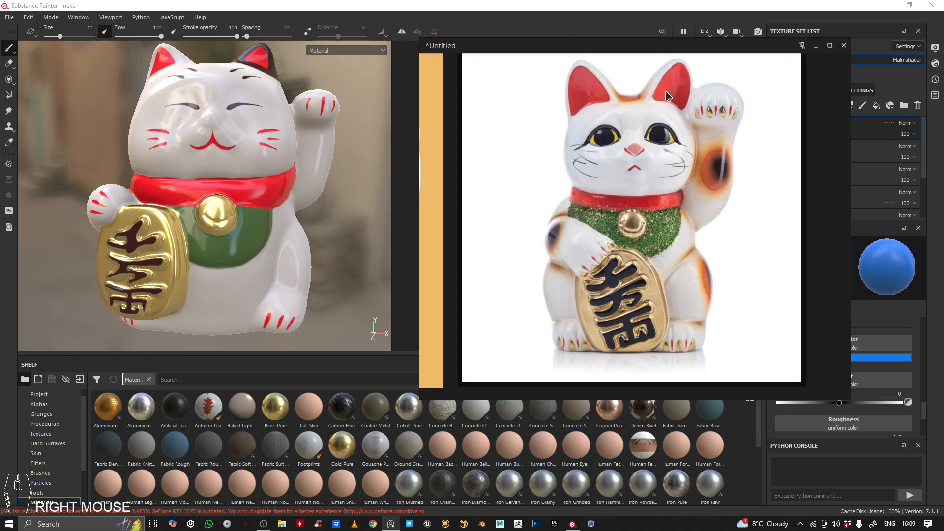
Compare the model with the ceramic cat photo and the flat cat illustration on the reference board
left_click_drag(281, 157, 327, 189, "alt")
right_click_drag(327, 190, 327, 187, "alt")
left_click_drag(327, 188, 285, 192, "alt")
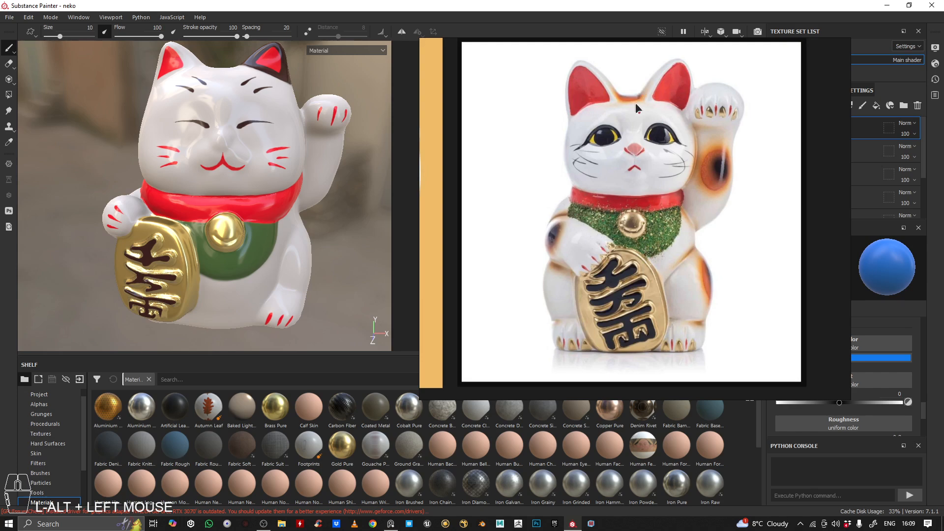
scroll(586, 166, "down", 3)
scroll(617, 169, "up", 4)
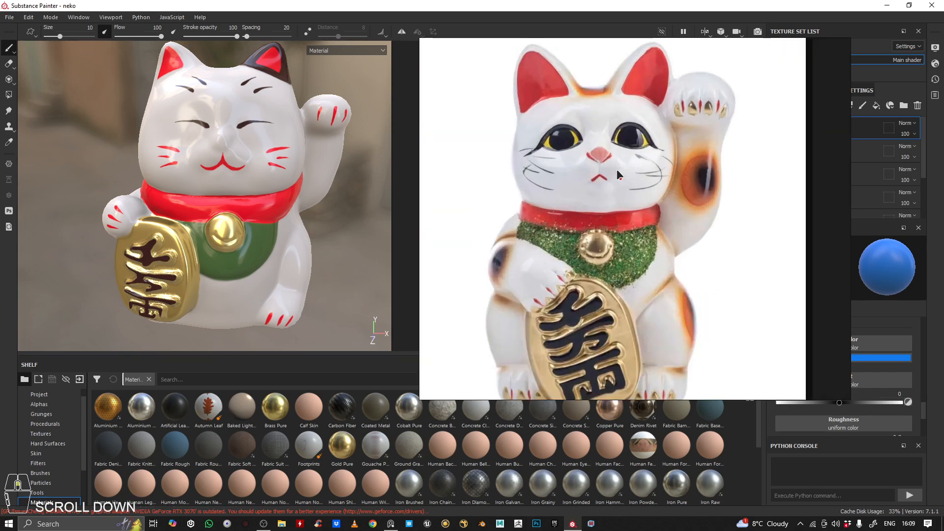
scroll(522, 140, "down", 2)
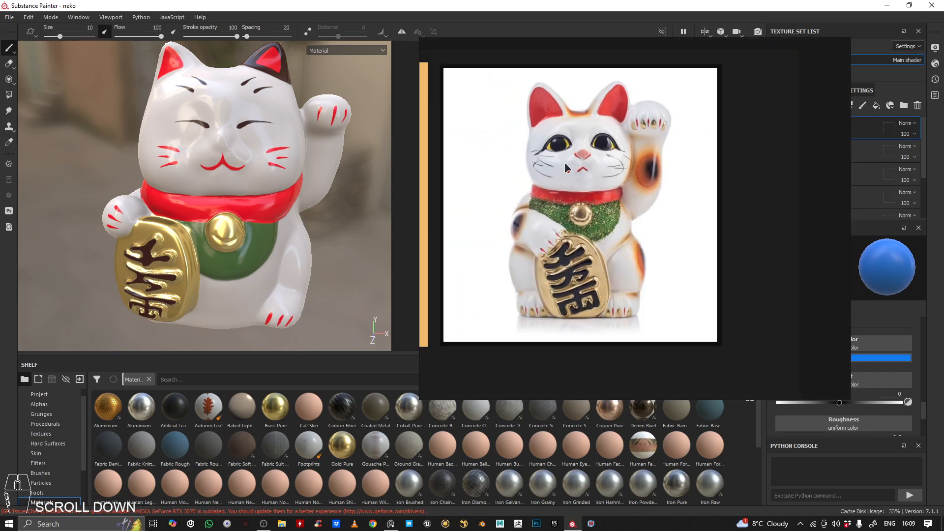
scroll(556, 160, "down", 3)
scroll(465, 163, "up", 5)
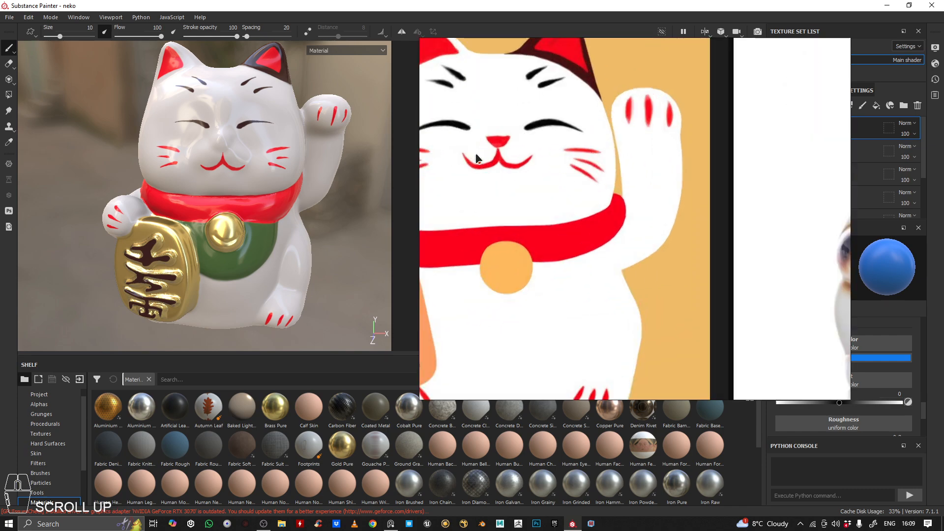
scroll(484, 151, "up", 2)
scroll(531, 151, "down", 7)
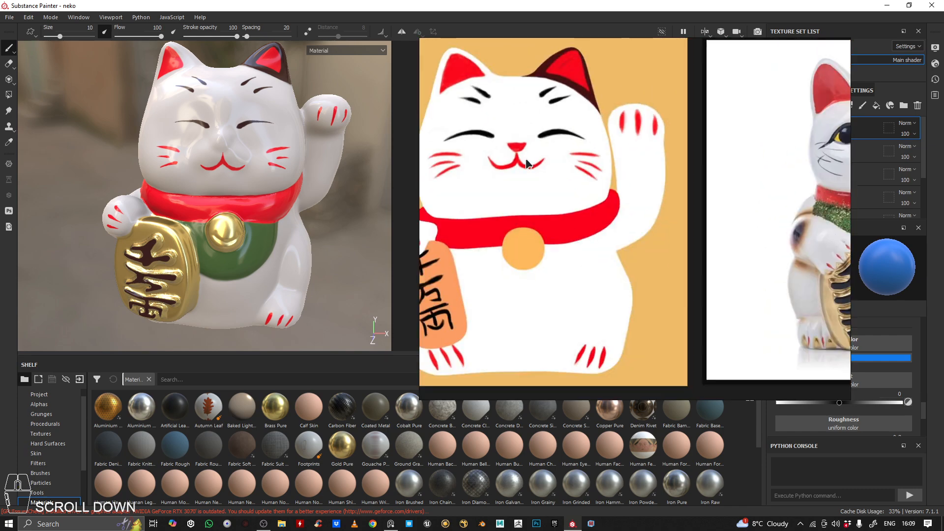
middle_click_drag(525, 169, 562, 172)
scroll(540, 176, "up", 4)
scroll(559, 174, "down", 1)
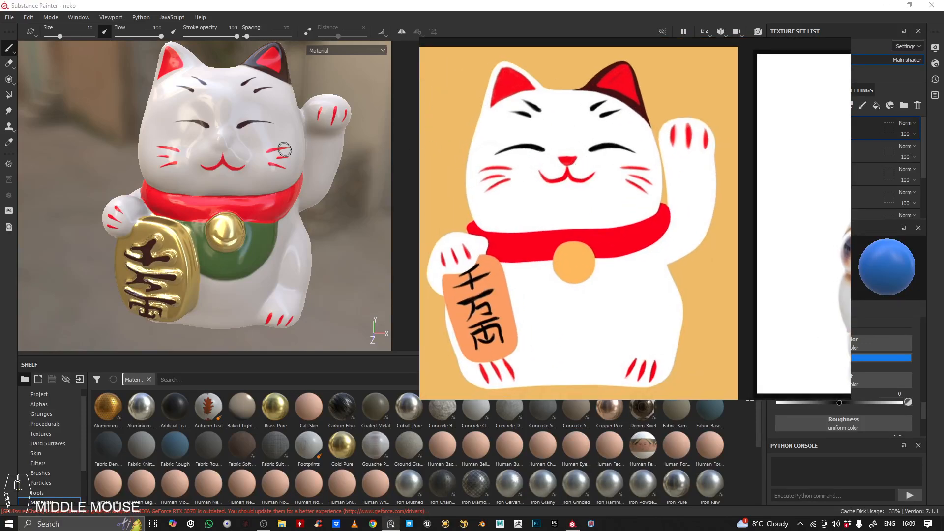
Check the model's painted features against the illustration, showing both reference images together on the board
right_click_drag(224, 161, 251, 187, "alt")
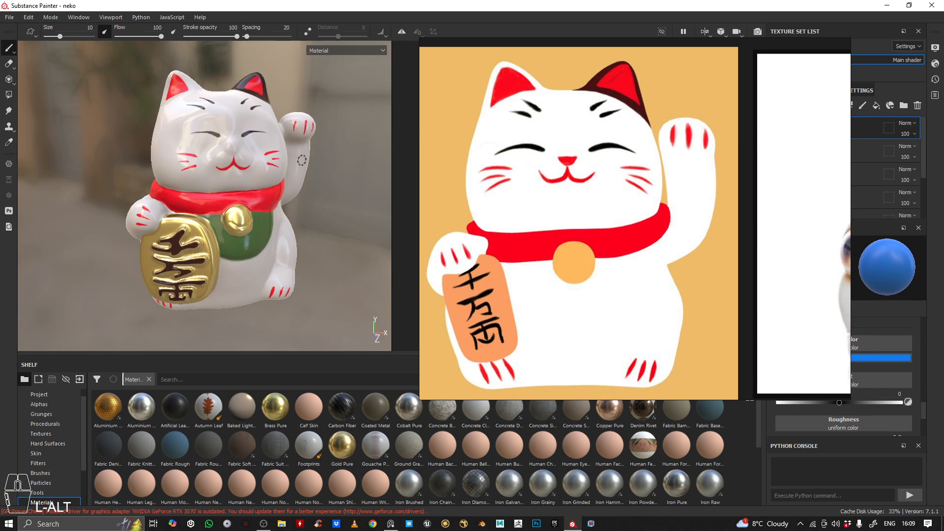
left_click_drag(302, 160, 238, 131, "alt")
right_click_drag(238, 131, 191, 140, "alt")
right_click_drag(260, 153, 286, 160, "alt")
left_click_drag(285, 160, 206, 140, "alt")
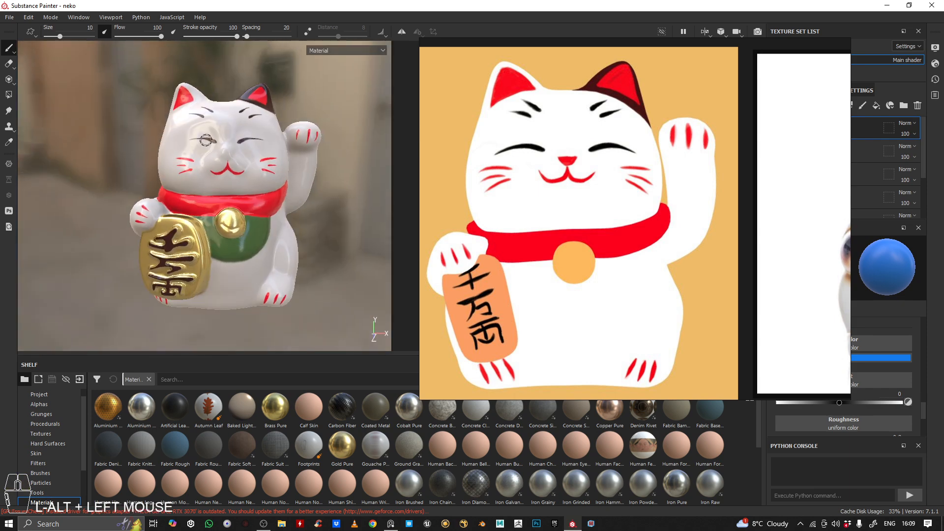
scroll(615, 189, "down", 3)
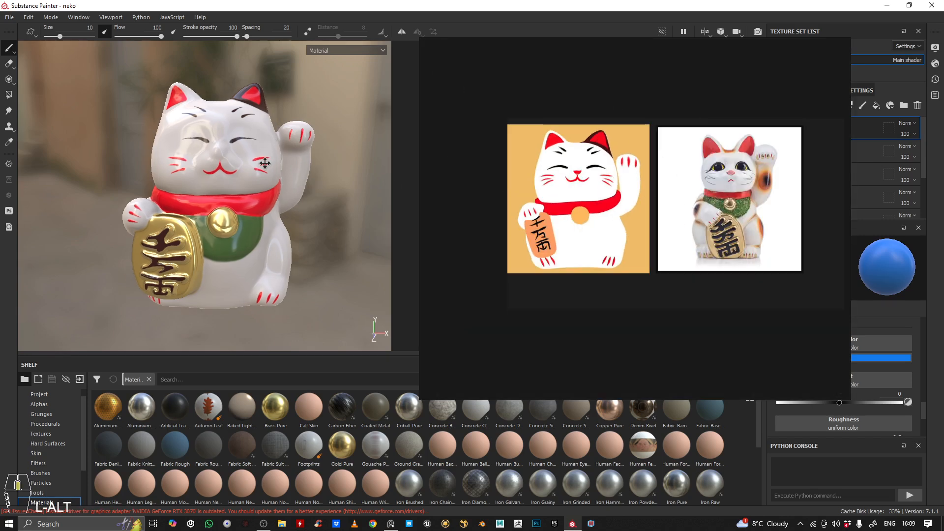
left_click_drag(300, 172, 291, 170, "alt")
right_click_drag(291, 170, 232, 172, "alt")
middle_click_drag(231, 172, 157, 172, "alt")
right_click_drag(158, 171, 327, 168, "alt")
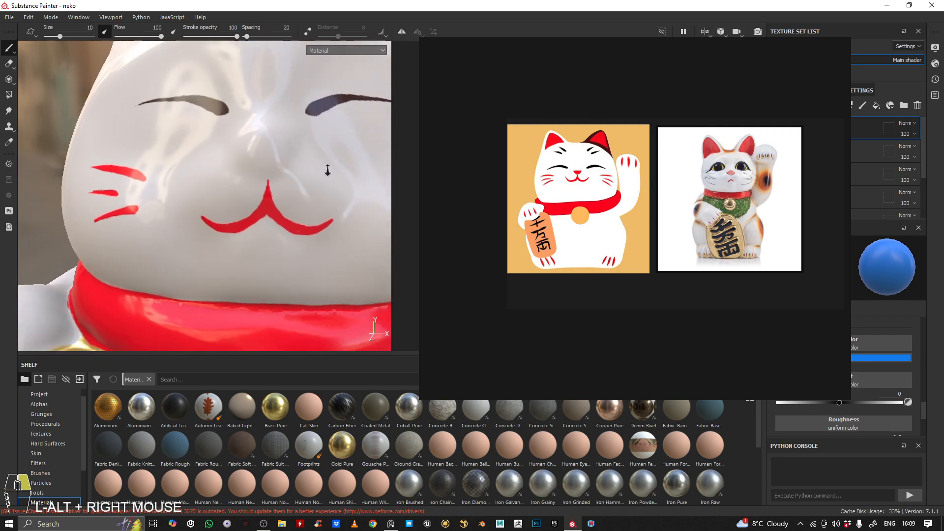
Examine the model's face and body from close and far against both reference images
left_click_drag(327, 169, 266, 167, "alt")
middle_click_drag(266, 167, 205, 141, "alt")
left_click_drag(205, 141, 241, 141, "alt")
right_click_drag(241, 140, 59, 131, "alt")
left_click_drag(147, 133, 123, 138, "alt")
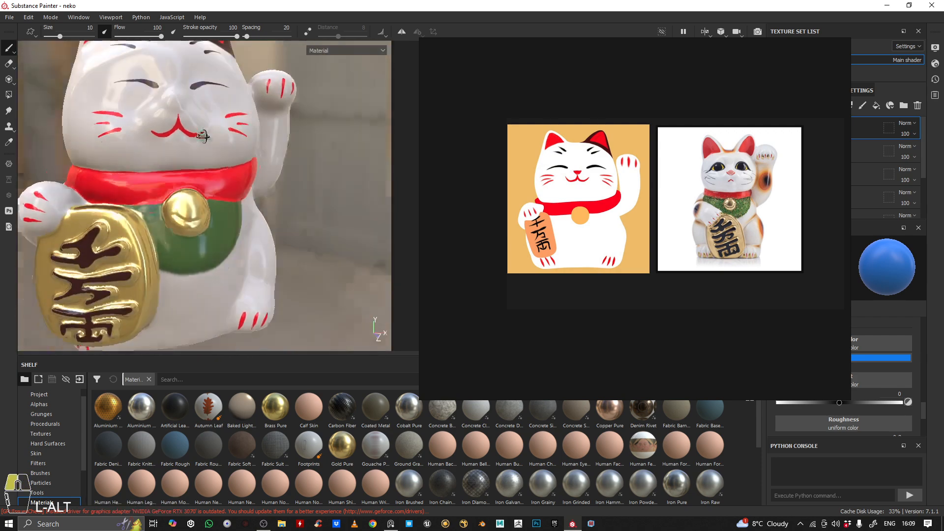
right_click_drag(123, 137, 74, 140, "alt")
left_click_drag(99, 140, 143, 143, "alt")
middle_click_drag(143, 143, 217, 176, "alt")
left_click_drag(216, 176, 196, 172, "alt")
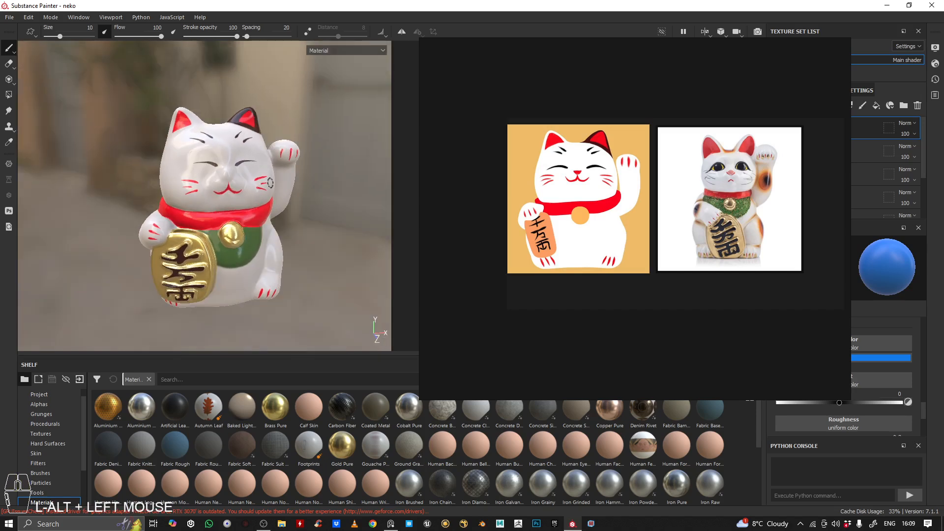
right_click_drag(292, 194, 258, 193, "alt")
left_click_drag(258, 193, 246, 194, "alt")
right_click_drag(246, 194, 302, 195, "alt")
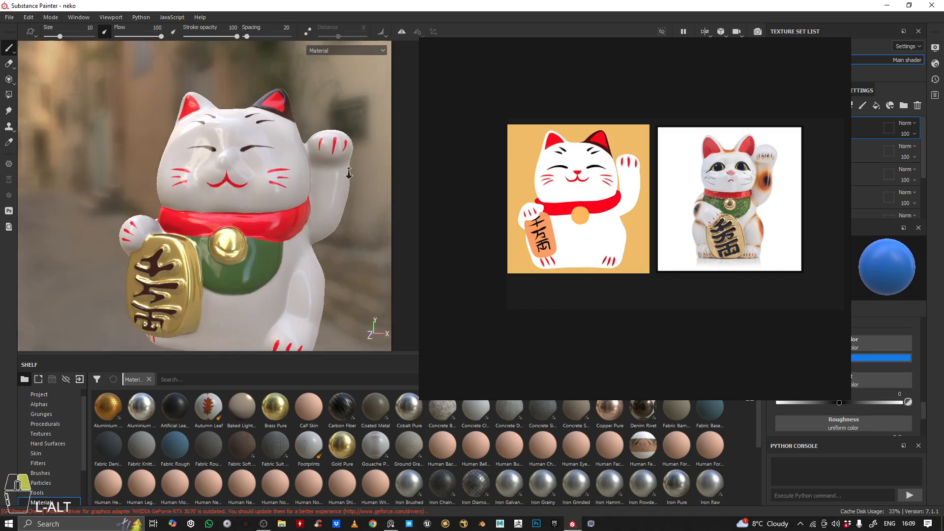
middle_click_drag(301, 195, 265, 172, "alt")
left_click_drag(265, 173, 251, 177, "alt")
right_click_drag(251, 177, 228, 178, "alt")
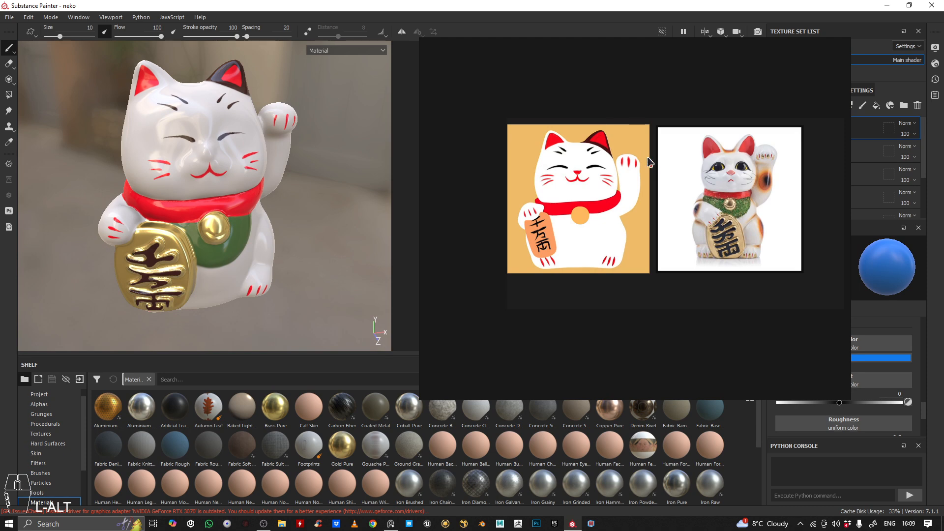
Shrink the reference board to fit its two images and move it out of the workspace
left_click_drag(421, 39, 508, 115)
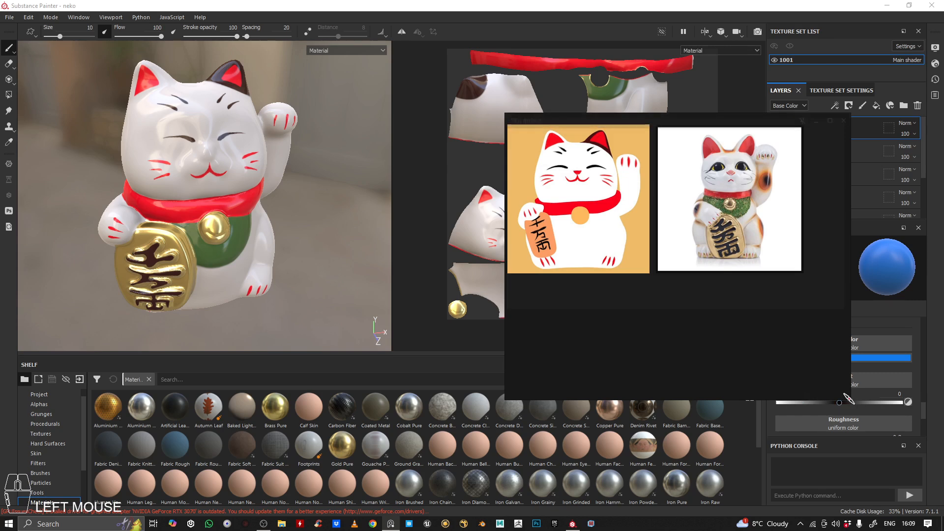
left_click_drag(848, 397, 809, 281)
right_click_drag(713, 187, 0, 211)
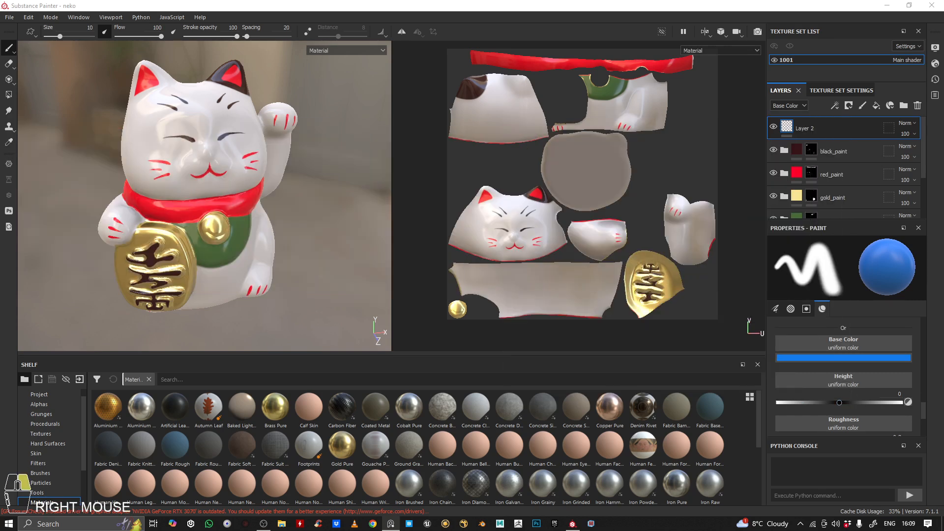
Review the paint folders in the layer stack and look over the cat model once more
scroll(847, 182, "down", 3)
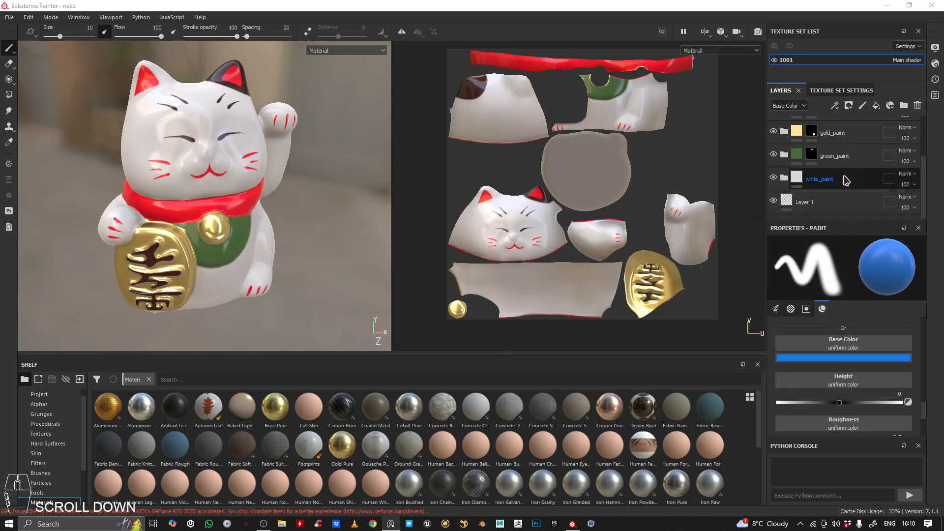
scroll(855, 145, "up", 3)
middle_click_drag(260, 167, 265, 156, "alt")
left_click_drag(265, 156, 240, 135, "alt")
middle_click_drag(236, 140, 215, 159, "alt")
left_click_drag(215, 160, 353, 165, "alt")
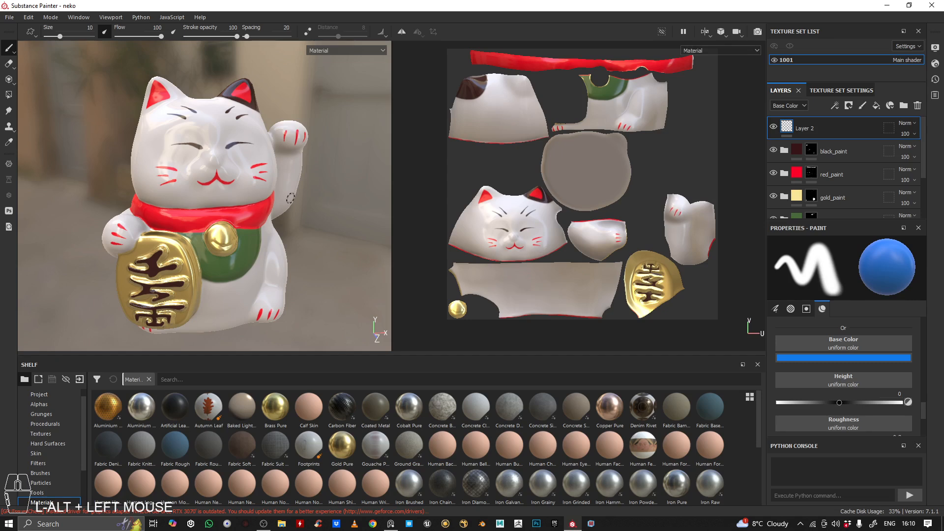
Look over the cat from the front and go through the stack from Layer 2 down to Layer 1
left_click_drag(182, 167, 236, 186, "alt")
middle_click_drag(236, 185, 237, 175, "alt")
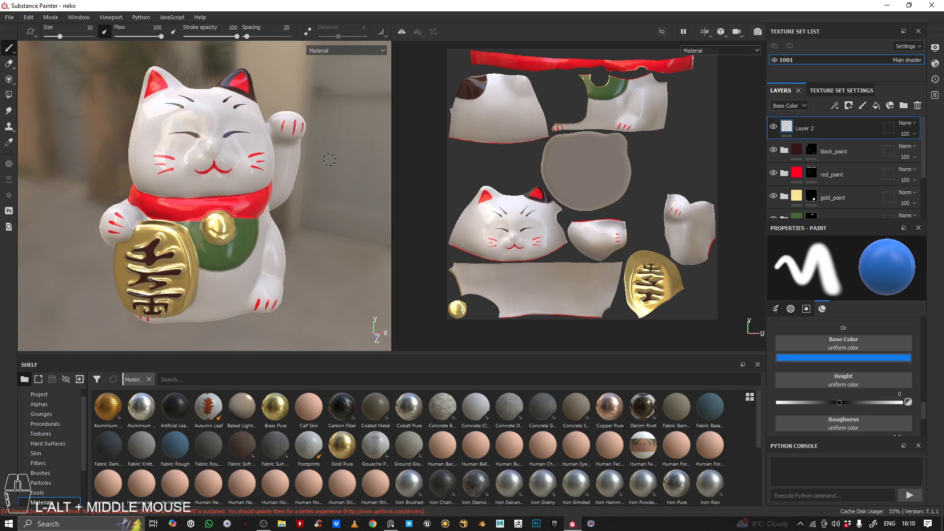
scroll(786, 158, "down", 3)
scroll(785, 159, "down", 2)
scroll(785, 158, "up", 2)
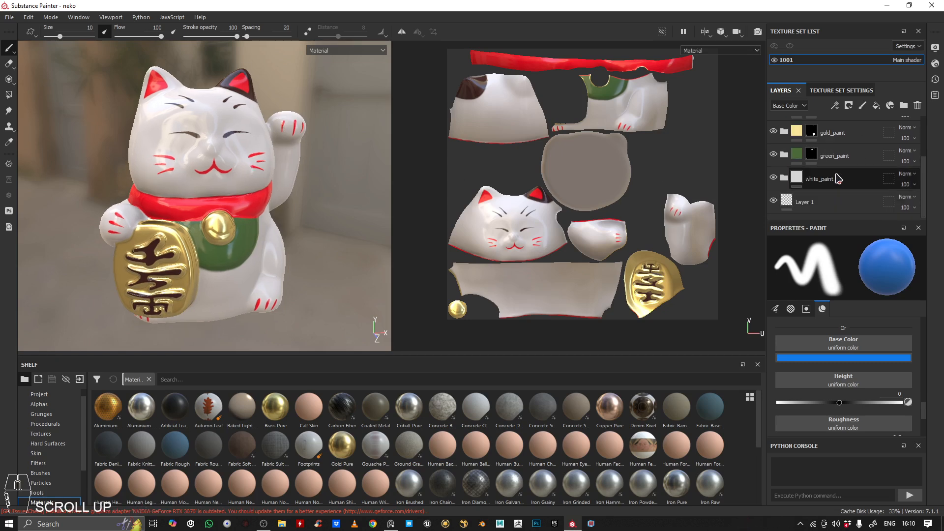
scroll(785, 158, "down", 2)
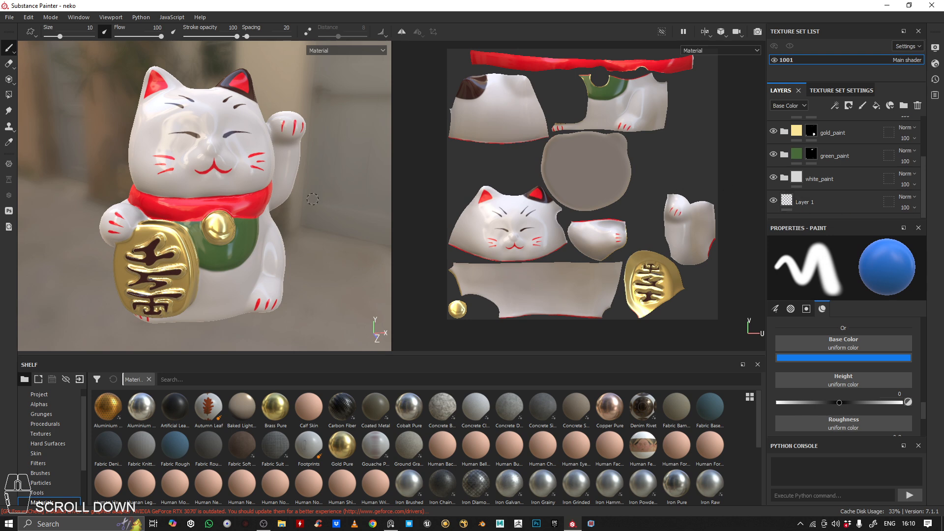
left_click_drag(239, 197, 240, 188, "alt")
scroll(787, 162, "up", 4)
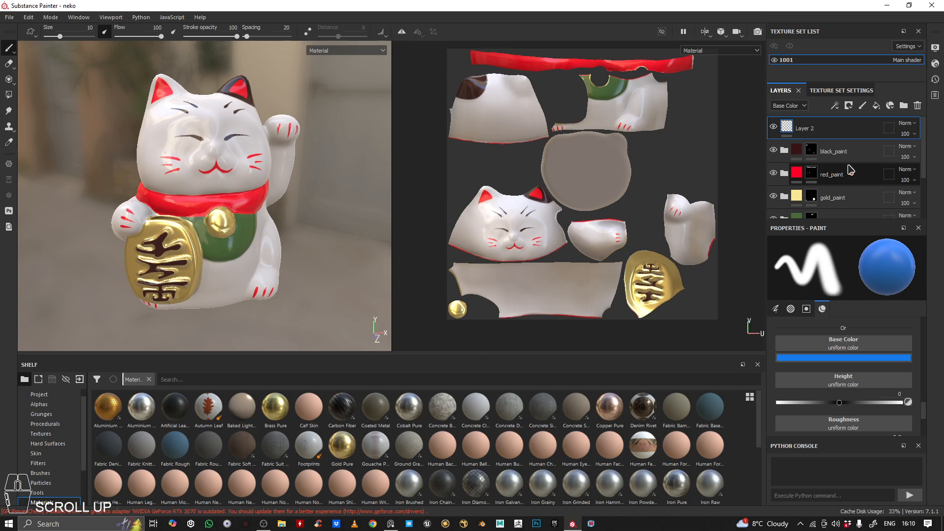
Hide the black, red, gold and green paint folders and examine the white_paint base on its own
left_click(774, 150)
left_click(773, 174)
left_click(774, 196)
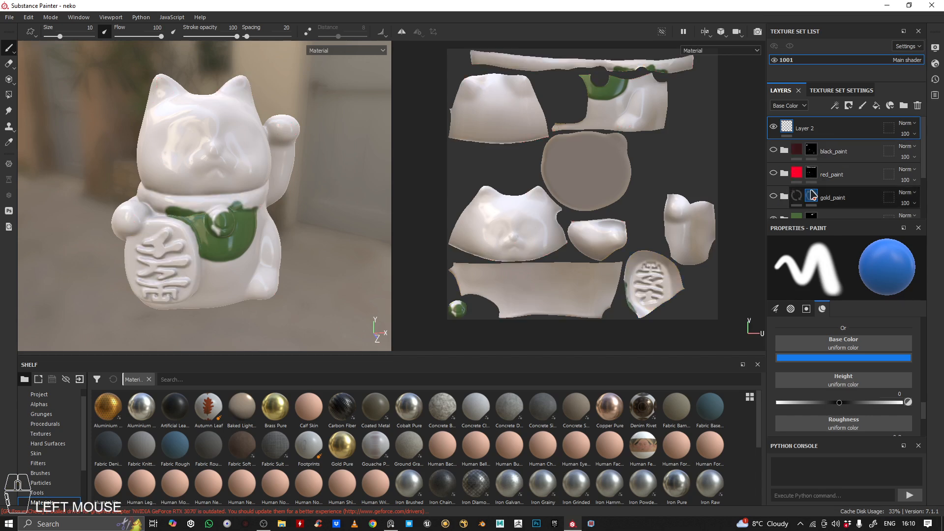
scroll(772, 171, "down", 3)
left_click(774, 161)
right_click_drag(220, 167, 242, 166, "alt")
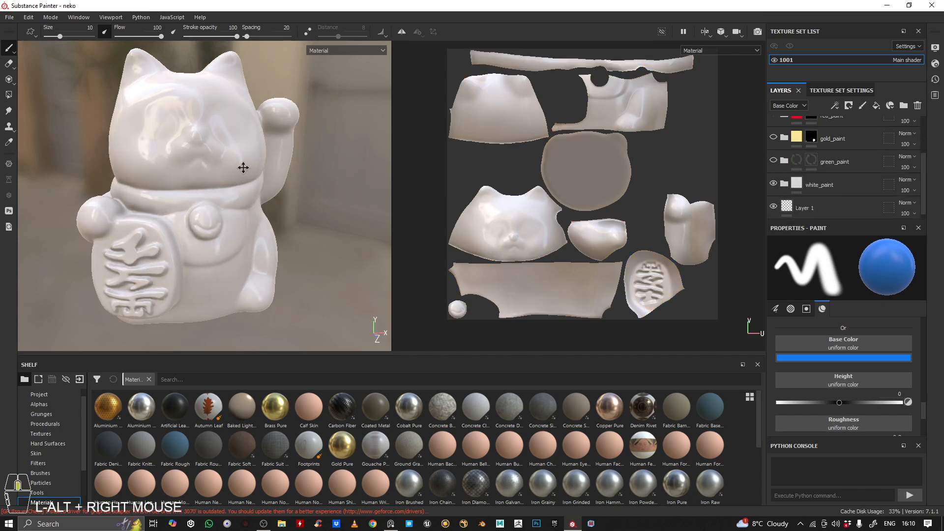
left_click_drag(243, 166, 261, 167, "alt")
left_click(836, 191)
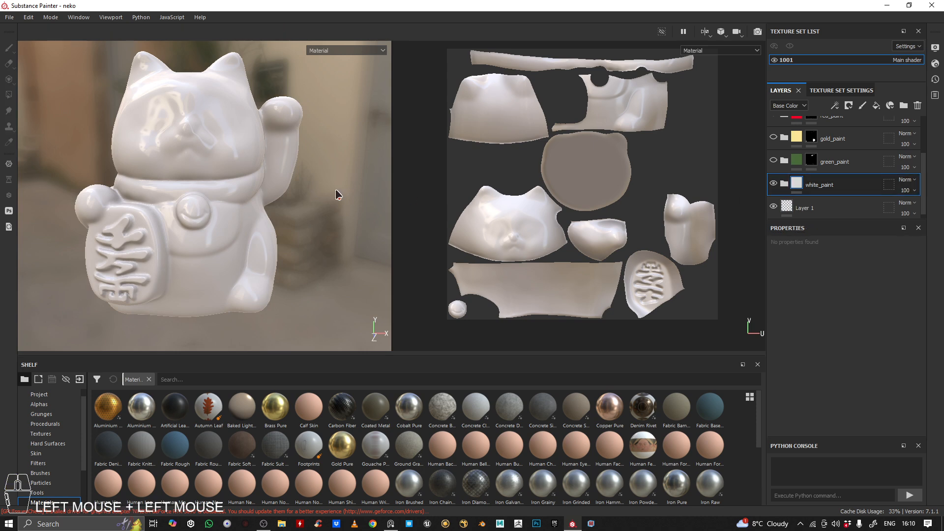
left_click(772, 185)
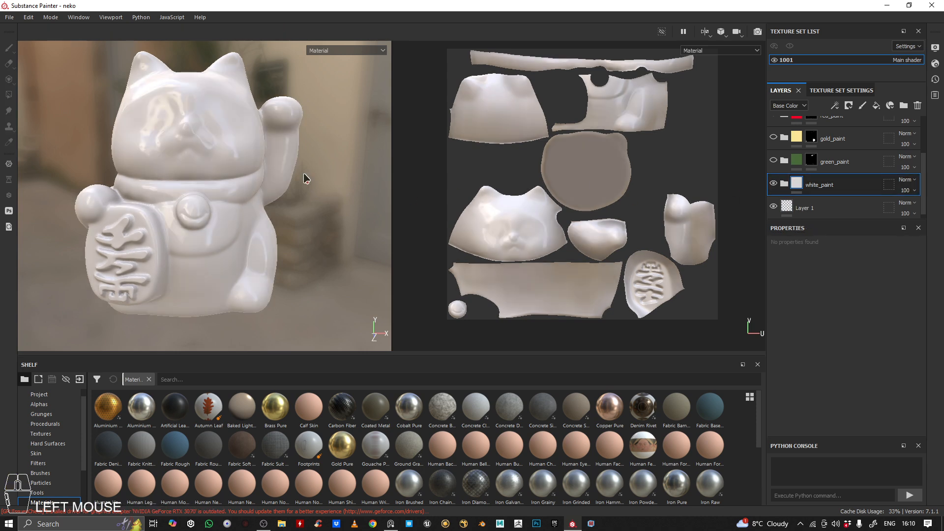
Show the green_paint folder again and examine the bib on the cat's chest up close
left_click(774, 162)
left_click_drag(74, 226, 5, 227, "alt")
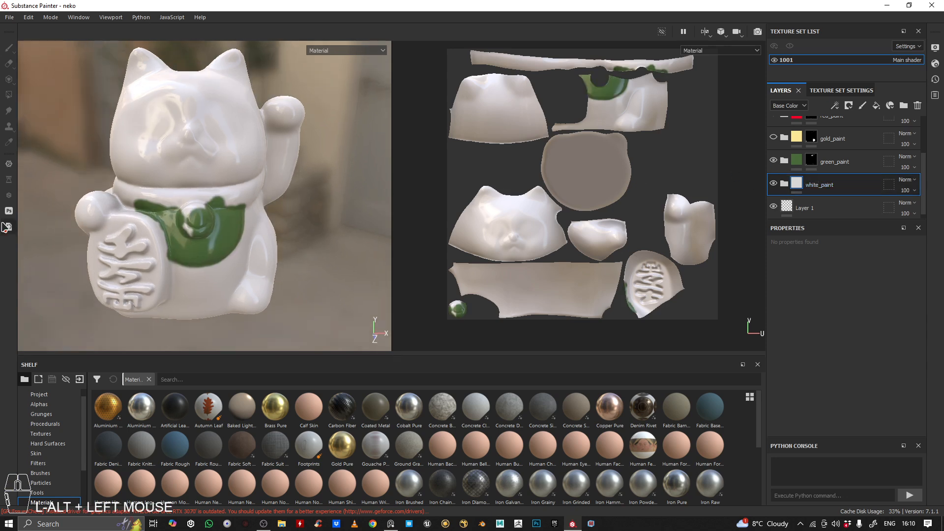
right_click_drag(168, 234, 337, 231, "alt")
middle_click_drag(338, 232, 166, 196, "alt")
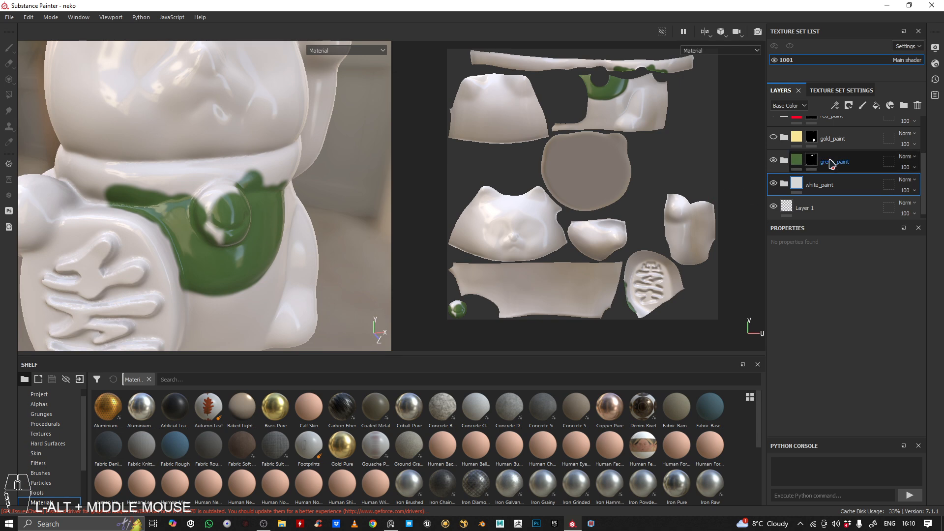
scroll(814, 157, "up", 2)
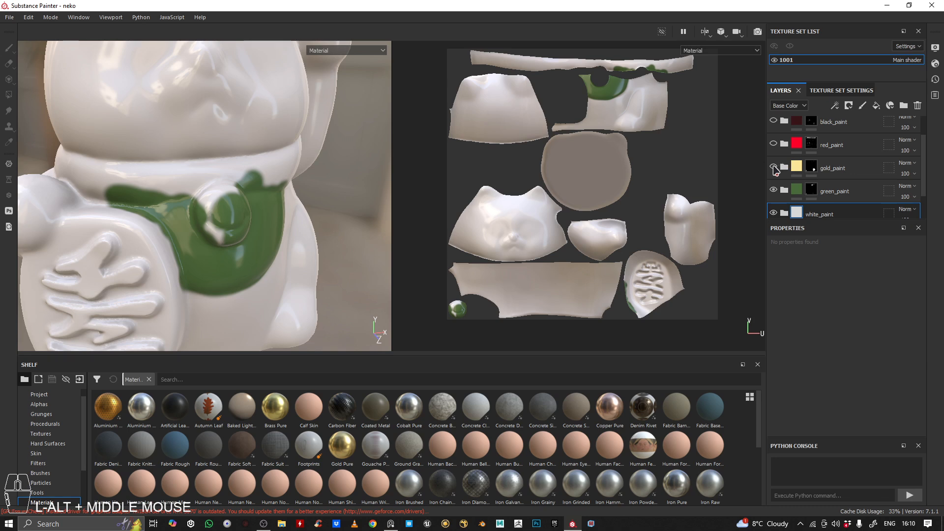
Show the gold_paint folder again and examine the bell and the coin from several angles
left_click(774, 168)
left_click_drag(254, 207, 220, 202, "alt")
right_click_drag(219, 203, 258, 215, "alt")
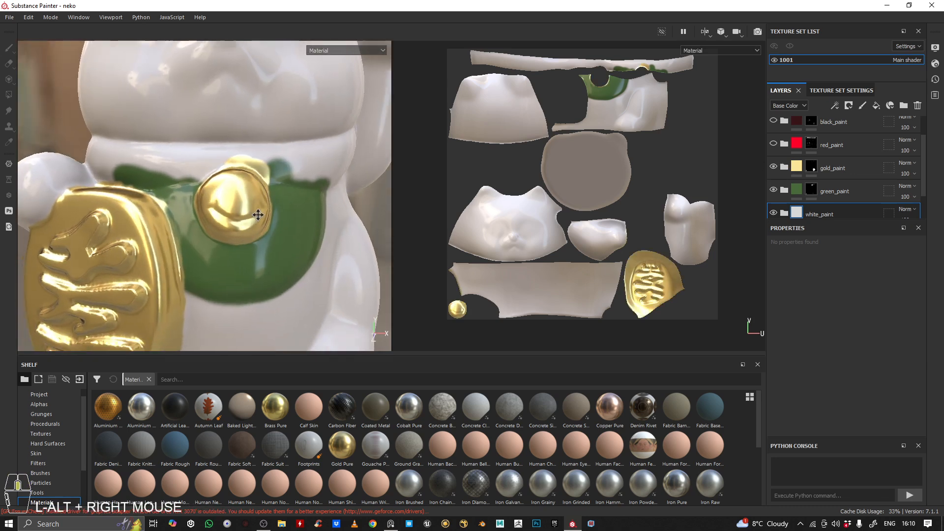
left_click_drag(258, 215, 230, 223, "alt")
middle_click_drag(229, 211, 295, 231, "alt")
left_click_drag(295, 232, 258, 255, "alt")
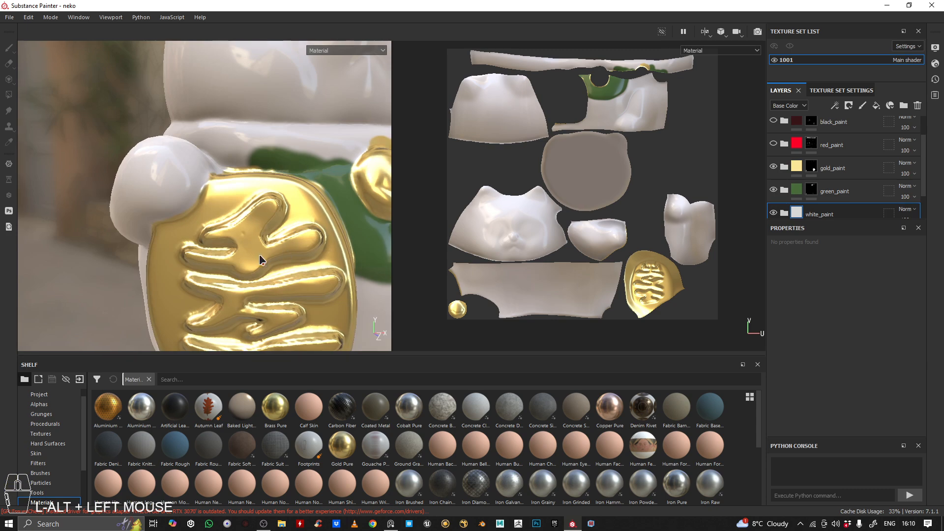
right_click_drag(259, 255, 185, 193, "alt")
middle_click_drag(233, 193, 232, 204, "alt")
Show the red_paint folder again and examine the collar, ears, whiskers, mouth and paw markings
scroll(776, 176, "up", 2)
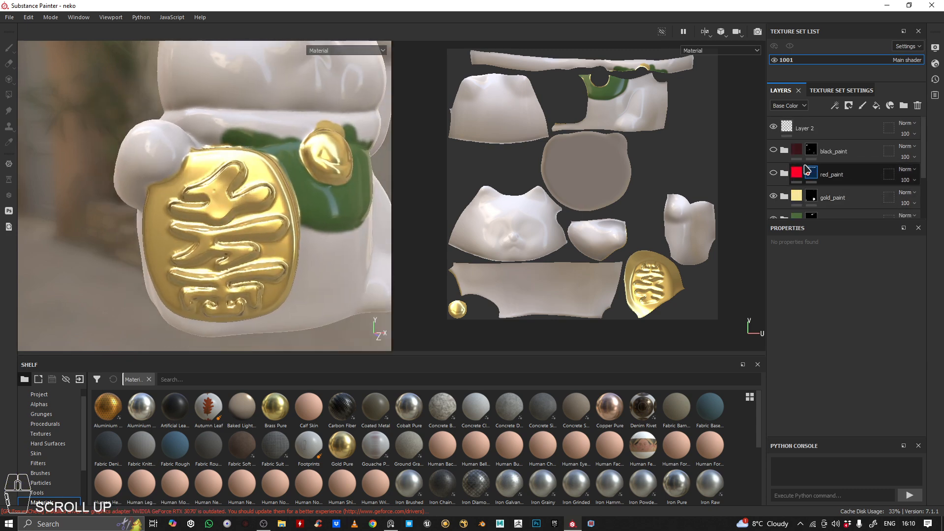
left_click(775, 173)
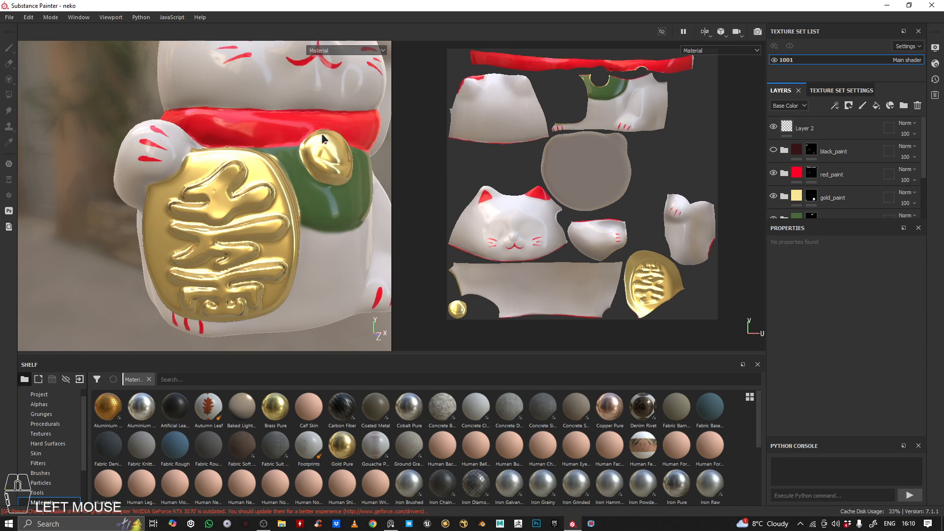
left_click_drag(321, 134, 209, 154, "alt")
middle_click_drag(264, 146, 247, 225, "alt")
scroll(290, 193, "down", 5, "alt")
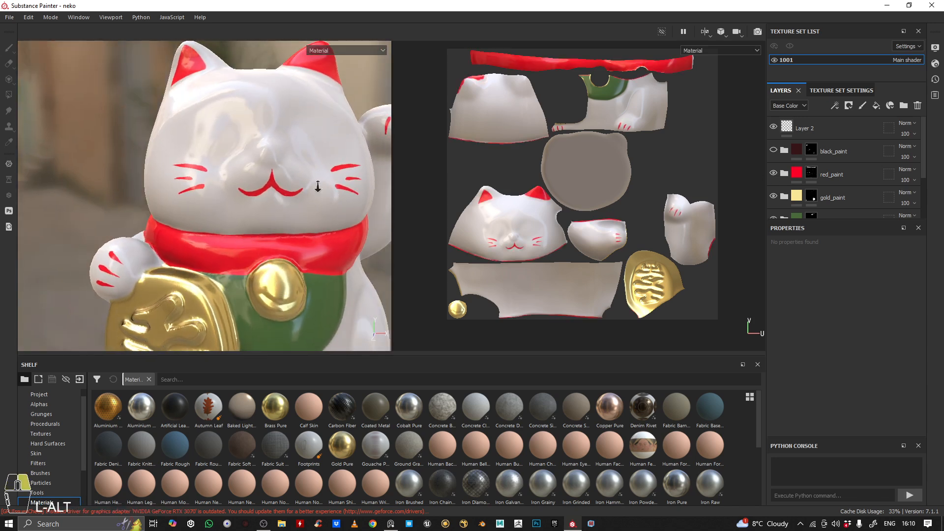
middle_click_drag(290, 193, 256, 124, "alt")
left_click_drag(246, 129, 254, 158, "alt")
middle_click_drag(246, 163, 196, 169, "alt")
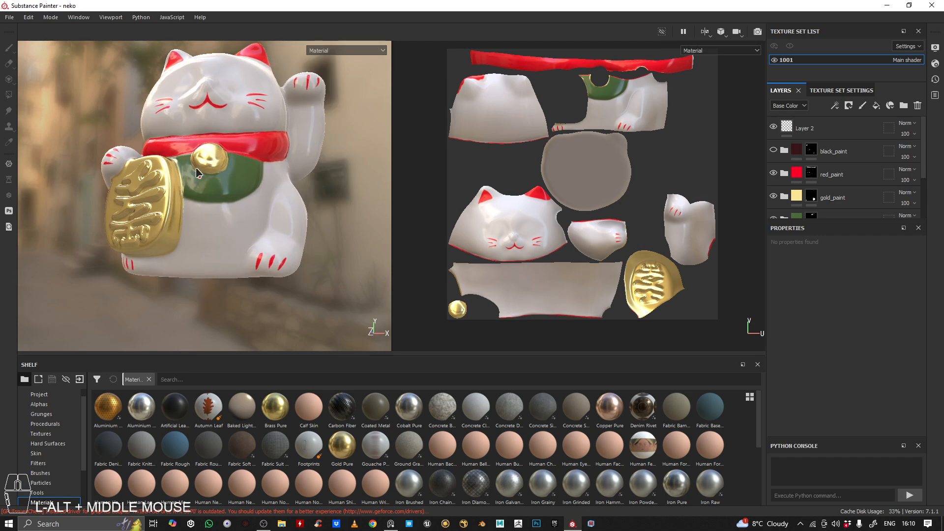
left_click_drag(197, 169, 231, 180, "alt")
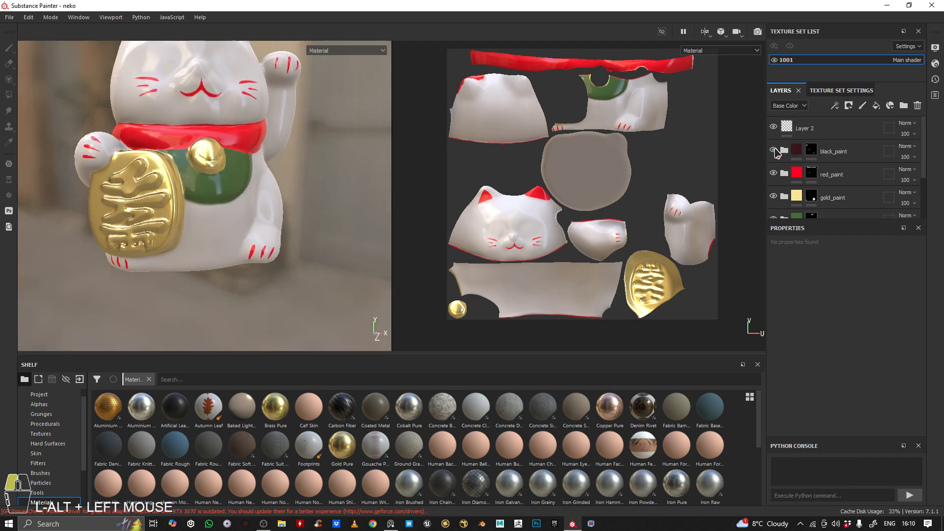
Show the black_paint folder again and examine the coin characters and facial lines on the fully painted cat
left_click(775, 149)
middle_click_drag(172, 160, 200, 209, "alt")
left_click_drag(199, 210, 140, 215, "alt")
right_click_drag(140, 215, 184, 211, "alt")
middle_click_drag(184, 211, 194, 207, "alt")
left_click_drag(195, 207, 182, 198, "alt")
right_click_drag(182, 198, 240, 197, "alt")
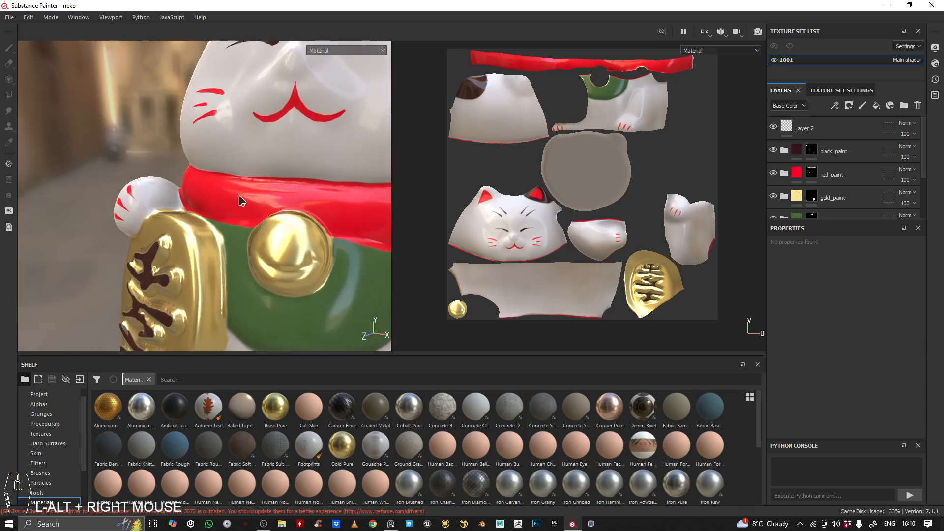
middle_click_drag(239, 197, 172, 140, "alt")
left_click_drag(172, 140, 222, 138, "alt")
right_click_drag(222, 137, 177, 143, "alt")
middle_click_drag(177, 143, 226, 163, "alt")
Select the black_paint folder's mask and inspect the eyes and brows it defines on the face
scroll(831, 147, "down", 3)
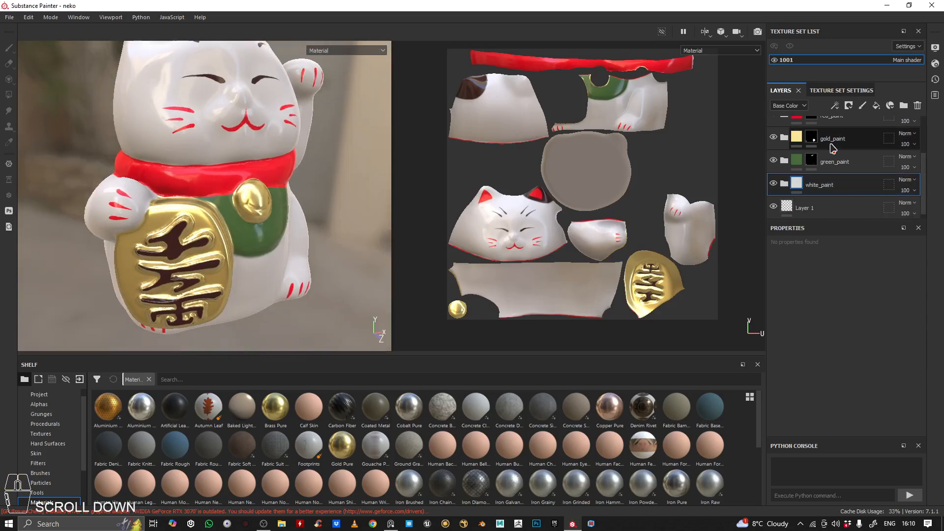
scroll(831, 150, "up", 3)
scroll(828, 154, "down", 3)
scroll(824, 157, "up", 3)
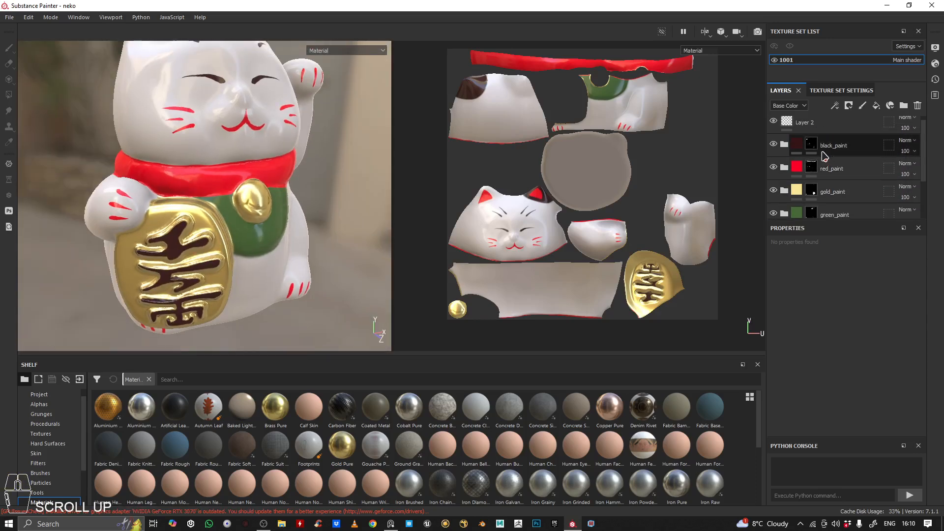
left_click(811, 147)
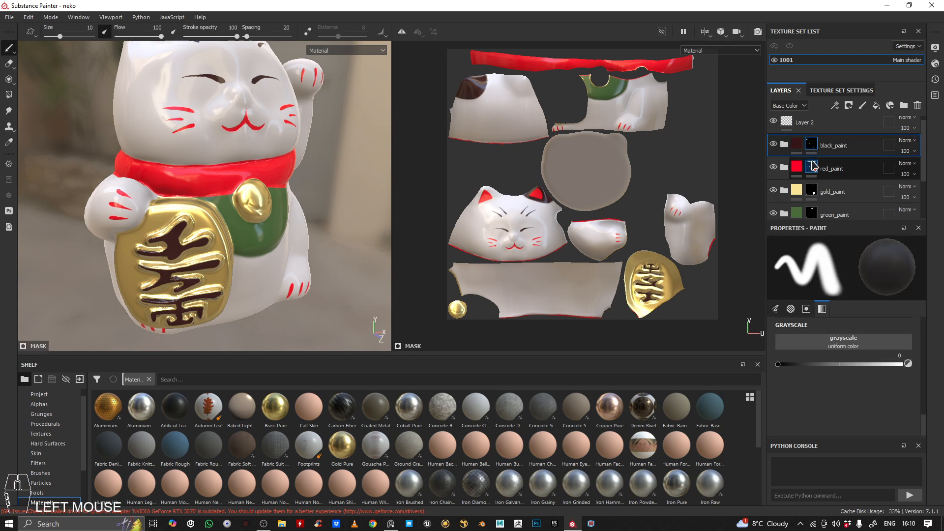
right_click_drag(301, 146, 330, 146, "alt")
middle_click_drag(330, 146, 249, 226, "alt")
right_click_drag(249, 225, 155, 134, "alt")
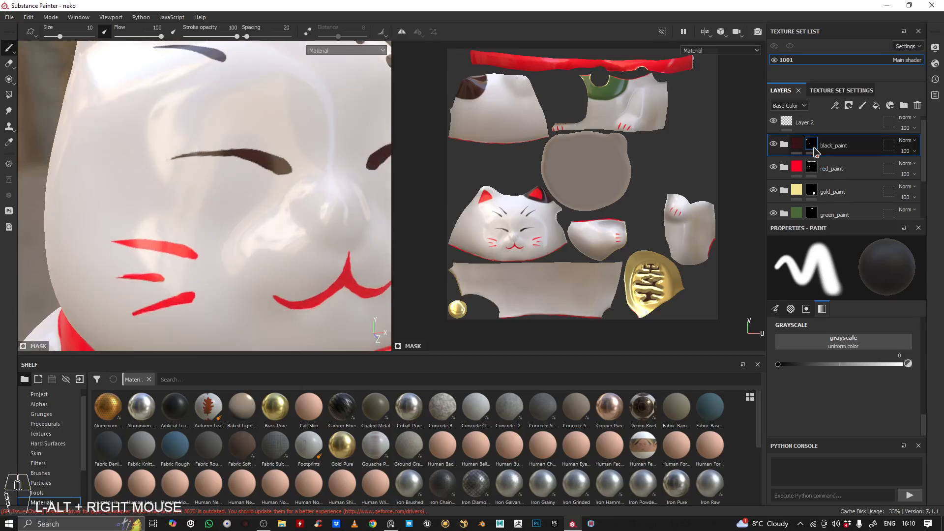
right_click_drag(276, 192, 263, 172, "alt")
mouse_move(264, 172)
middle_mouse_down("alt")
mouse_move(270, 179)
mouse_move(281, 170)
middle_mouse_up("alt")
right_click_drag(282, 169, 252, 147, "alt")
left_click_drag(253, 148, 265, 162, "alt")
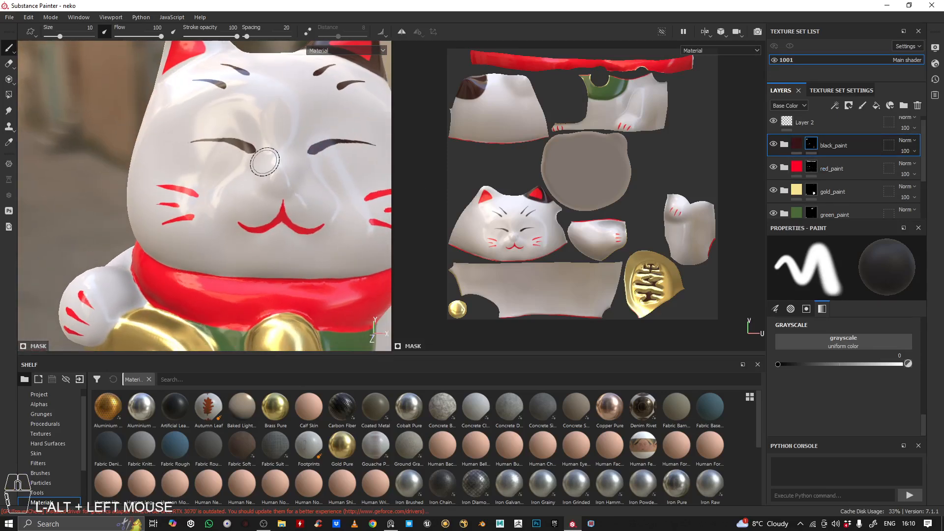
Disable the black_paint mask to view its paint over the whole model, and re-enable the mask
left_click(817, 146, "shift")
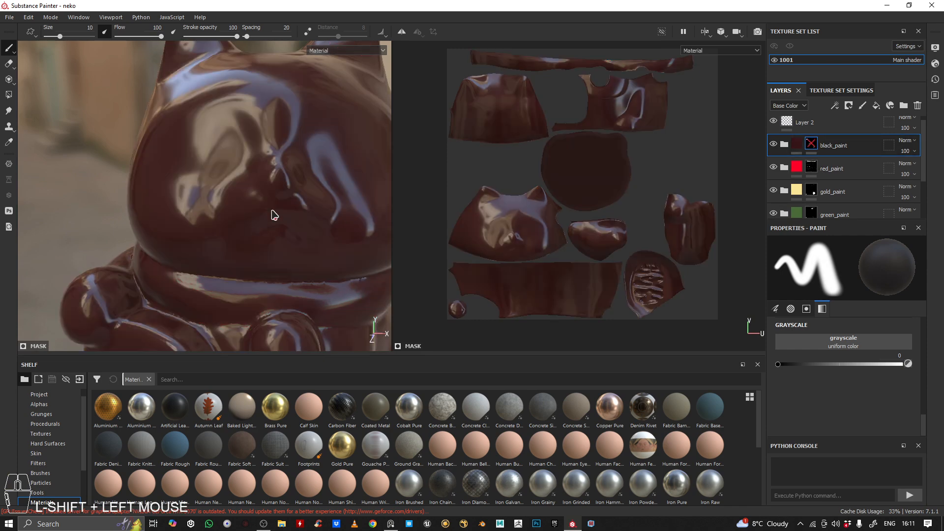
right_click_drag(275, 99, 278, 157, "alt")
middle_click_drag(278, 156, 310, 162, "alt")
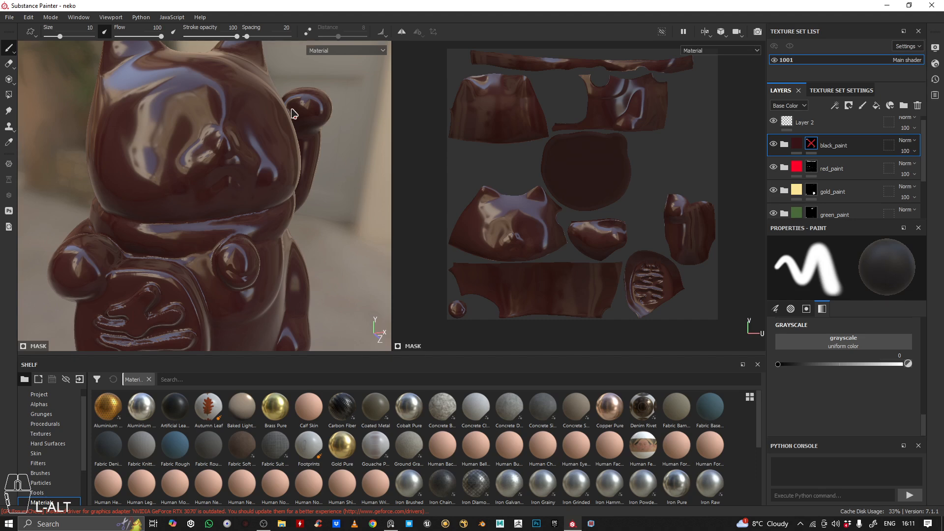
left_click(813, 145, "shift")
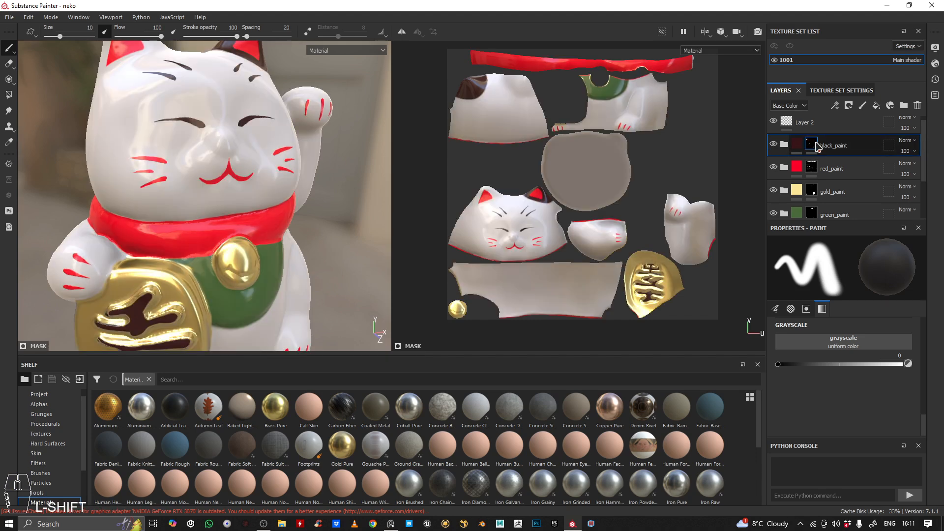
Switch the viewport display from Material to Mask and inspect the black_paint mask on the model
right_click_drag(314, 143, 264, 122, "alt")
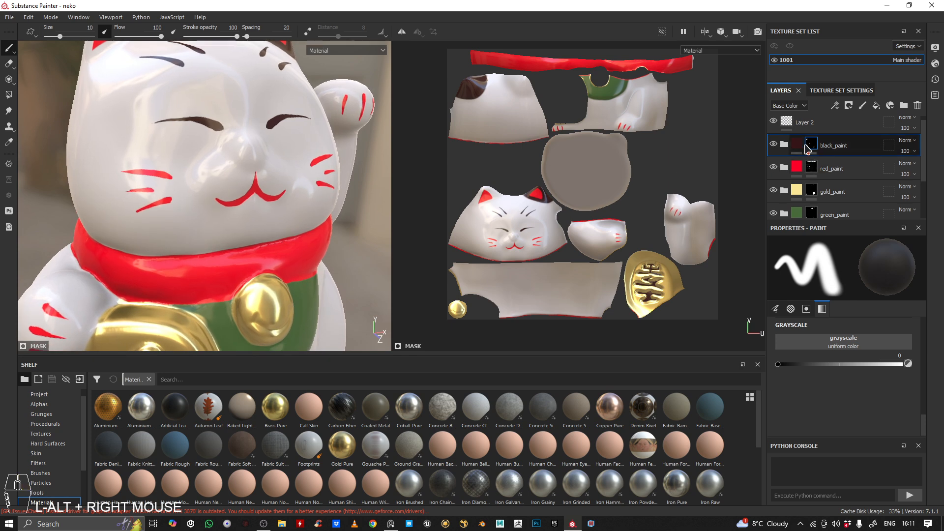
left_click(339, 51)
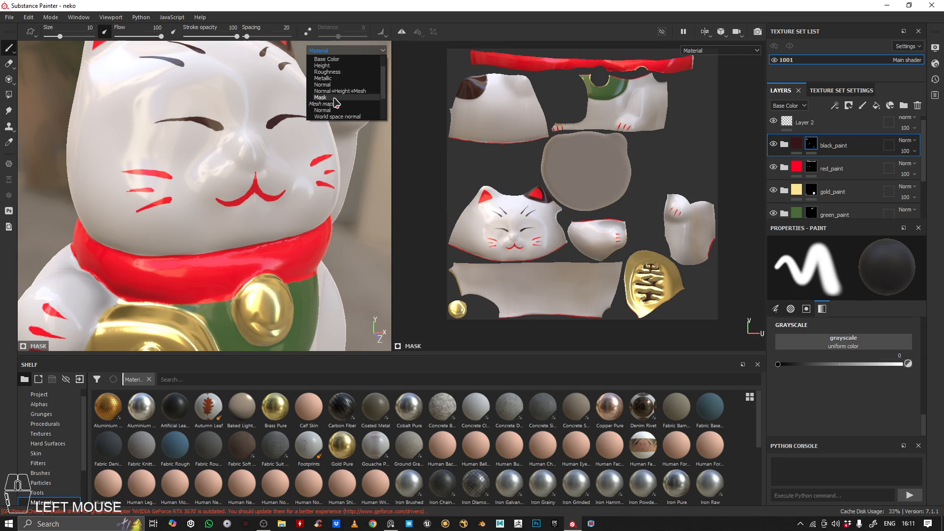
left_click(334, 100)
mouse_move(278, 127)
middle_mouse_down("alt")
mouse_move(257, 148)
mouse_move(285, 141)
middle_mouse_up("alt")
right_click_drag(285, 141, 229, 161, "alt")
middle_click_drag(230, 160, 248, 120, "alt")
left_click_drag(249, 121, 236, 125, "alt")
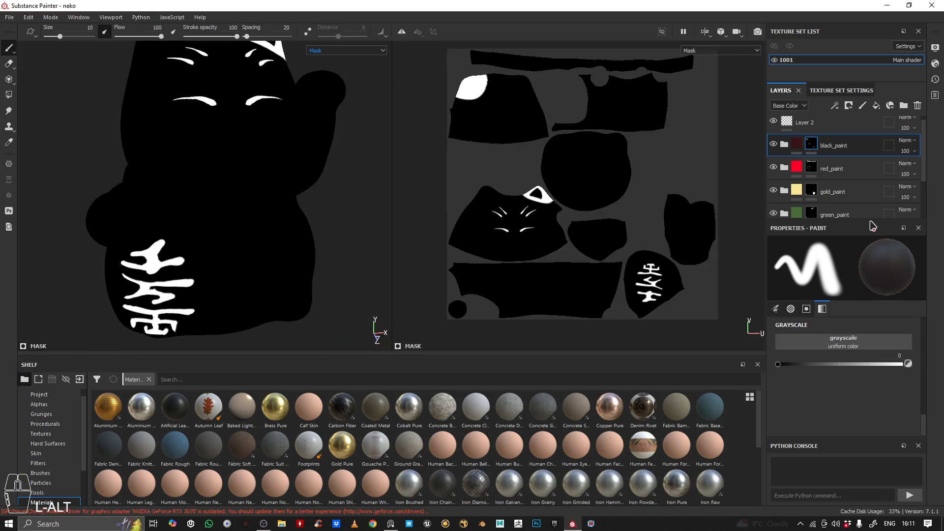
Keep the viewport display on Mask and view the whole cat with its ear, brow, eye and coin masks
left_click(350, 51)
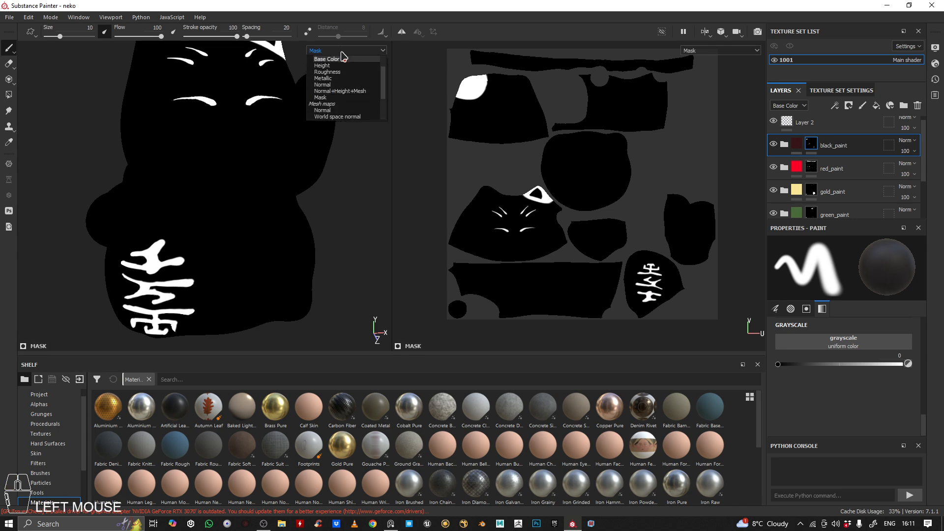
left_click(342, 100)
middle_click_drag(278, 125, 266, 164, "alt")
right_click_drag(266, 164, 202, 120, "alt")
left_click_drag(203, 120, 210, 116, "alt")
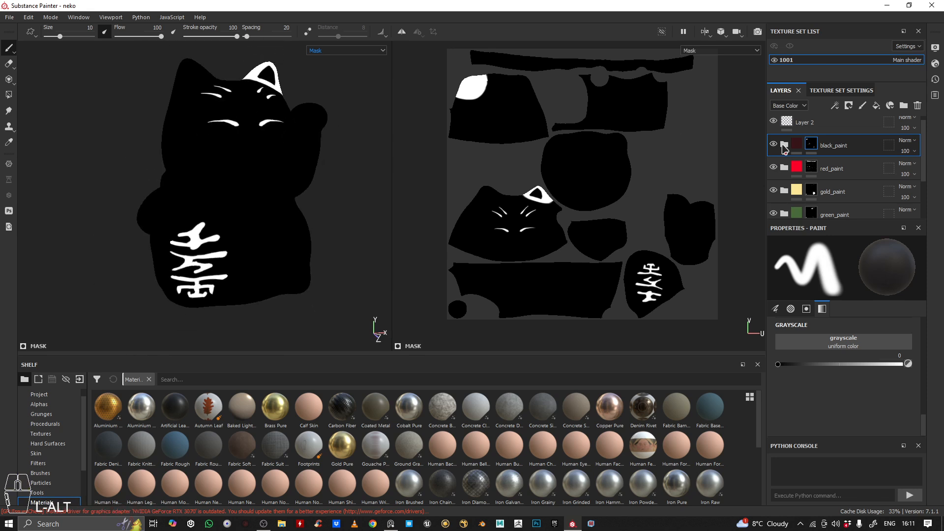
Preview the black_paint folder's mask and compare it with the white areas on the cat's ear, face and coin
mouse_move(817, 150)
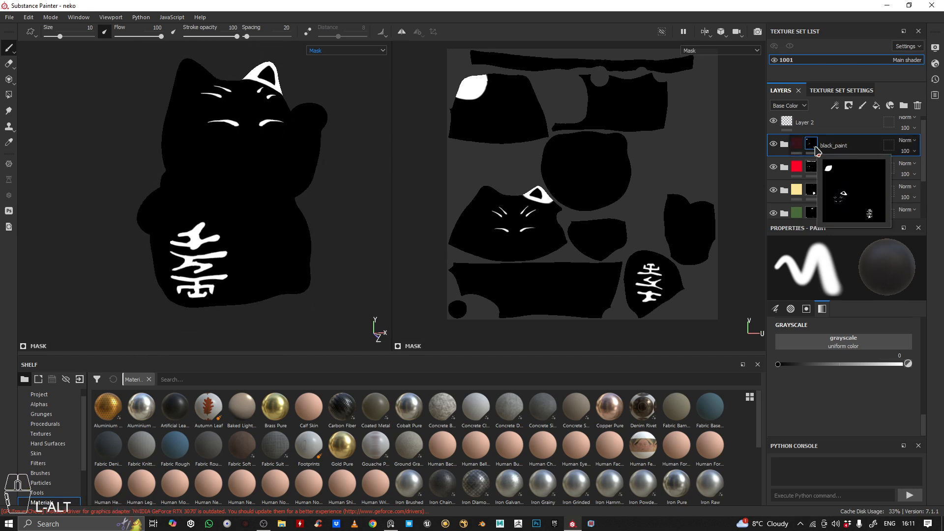
left_click_drag(284, 113, 212, 117, "alt")
right_click_drag(211, 117, 227, 123, "alt")
left_click_drag(227, 122, 238, 79, "alt")
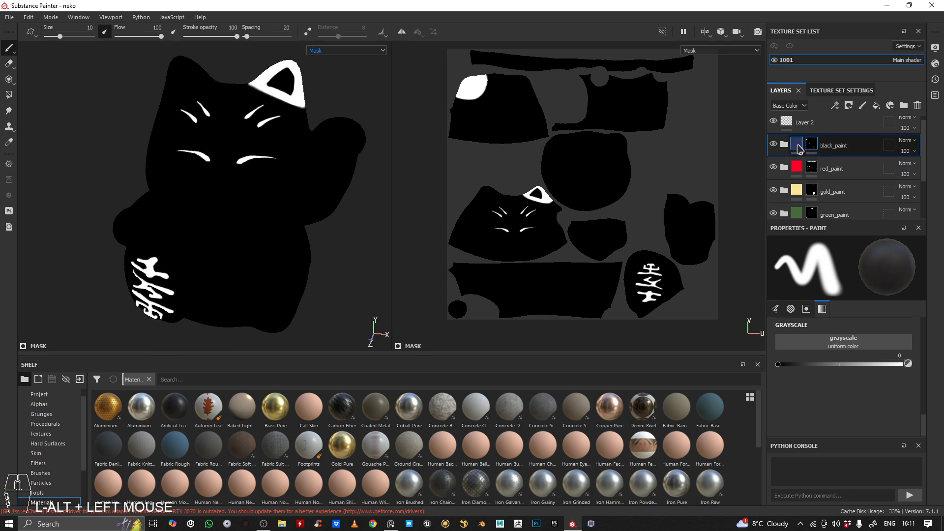
Switch the viewport display from Mask to Base Color and inspect the flat paint colours on the cat's ear, face and body
left_click(354, 51)
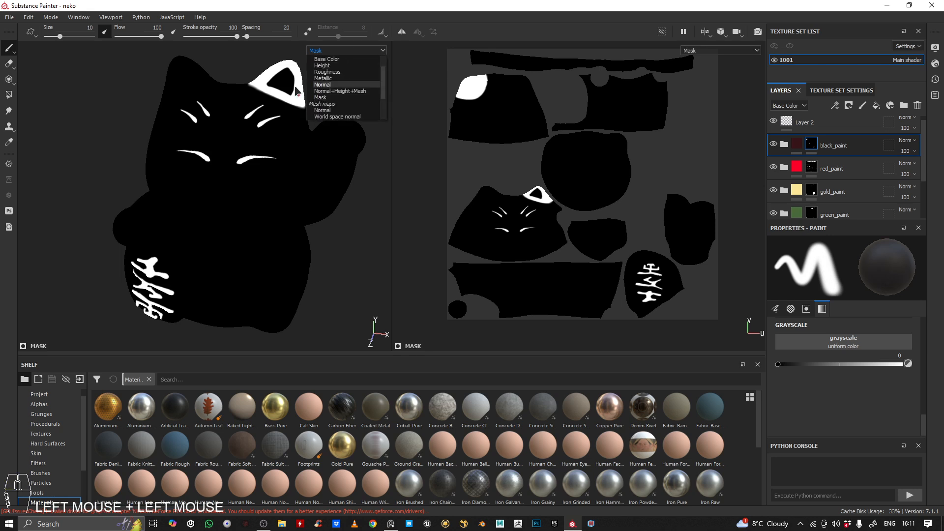
left_click(336, 59)
left_click_drag(295, 108, 210, 146, "alt")
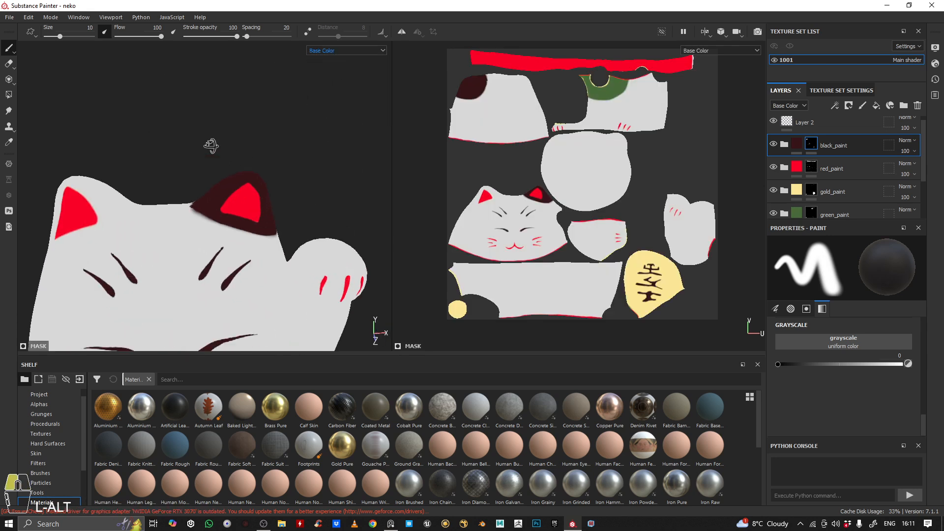
right_click_drag(210, 145, 211, 206, "alt")
left_click_drag(250, 185, 237, 210, "alt")
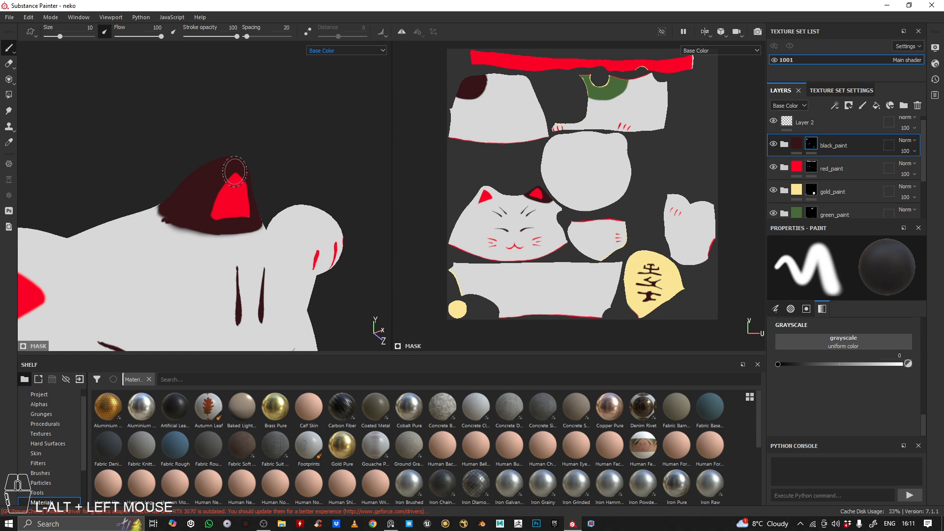
right_click_drag(210, 186, 231, 241, "alt")
left_click_drag(231, 231, 258, 194, "alt")
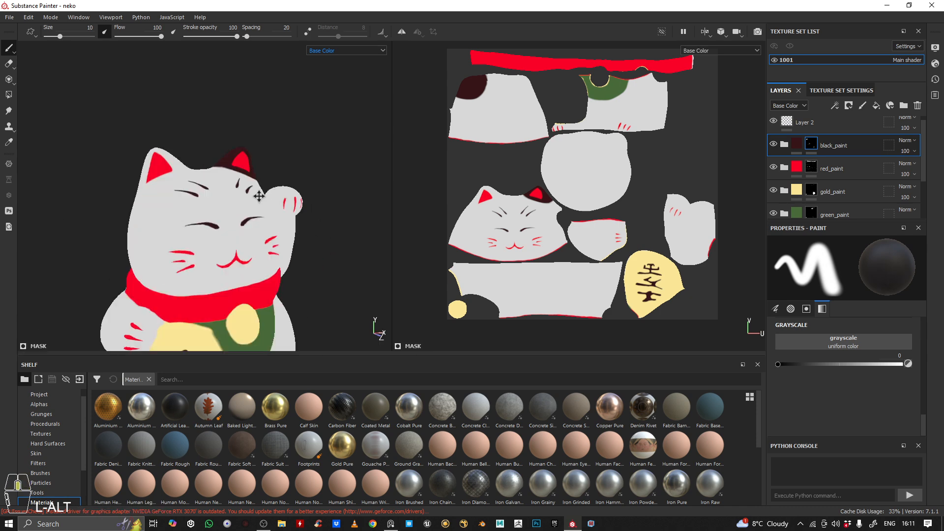
right_click_drag(258, 193, 262, 160, "alt")
left_click_drag(262, 161, 265, 161, "alt")
right_click_drag(265, 161, 246, 194, "alt")
middle_click_drag(246, 195, 221, 160, "alt")
left_click_drag(221, 160, 231, 159, "alt")
middle_click_drag(217, 160, 201, 192, "alt")
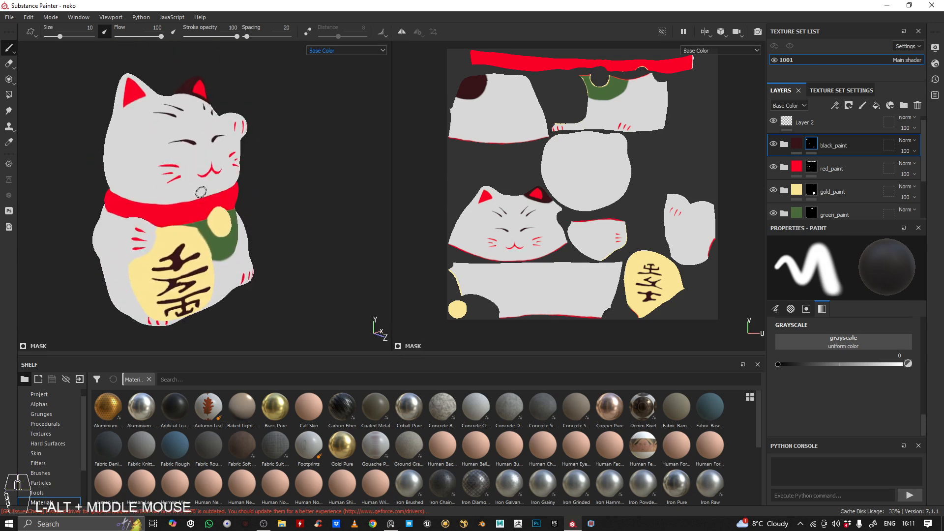
Select the black_paint folder's content instead of its mask and view the whole cat with the viewport display set to Material
left_click(795, 146)
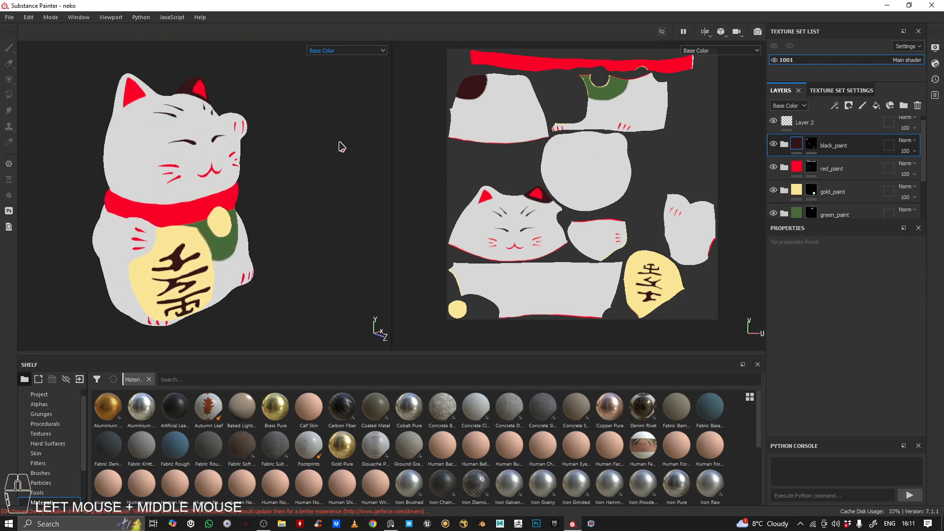
left_click(370, 50)
left_click(324, 65)
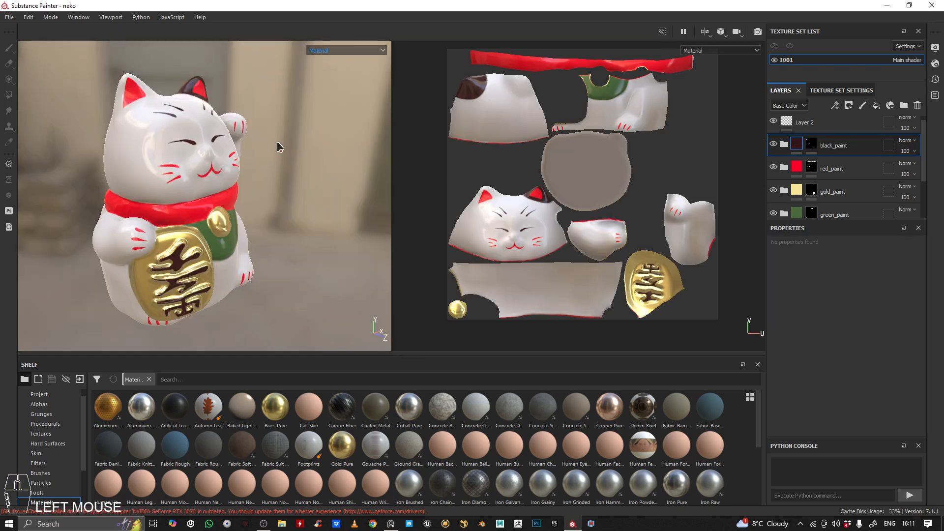
right_click_drag(276, 146, 274, 138, "alt")
left_click_drag(274, 138, 217, 169, "alt")
right_click_drag(216, 169, 244, 166, "shift")
middle_click_drag(244, 168, 249, 123, "alt")
right_click_drag(250, 123, 246, 148, "alt")
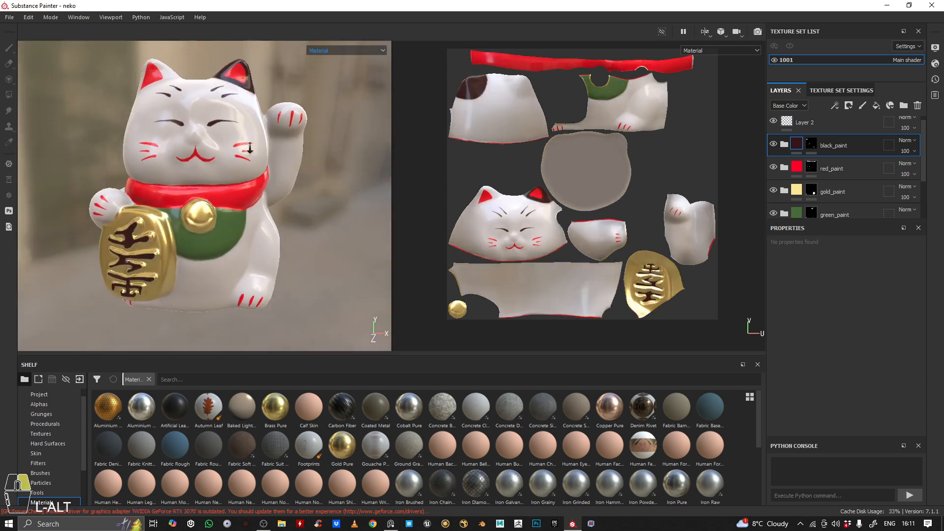
left_click_drag(246, 148, 270, 151, "alt")
middle_click_drag(270, 152, 270, 165, "alt")
left_click_drag(269, 166, 271, 171, "alt")
middle_click_drag(226, 197, 230, 185, "alt")
right_click_drag(230, 184, 241, 150, "alt")
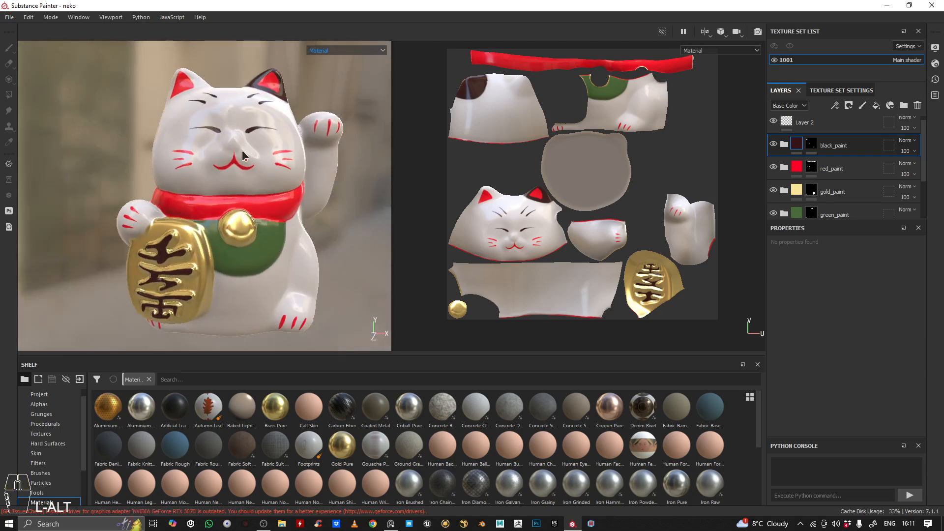
left_click(263, 523)
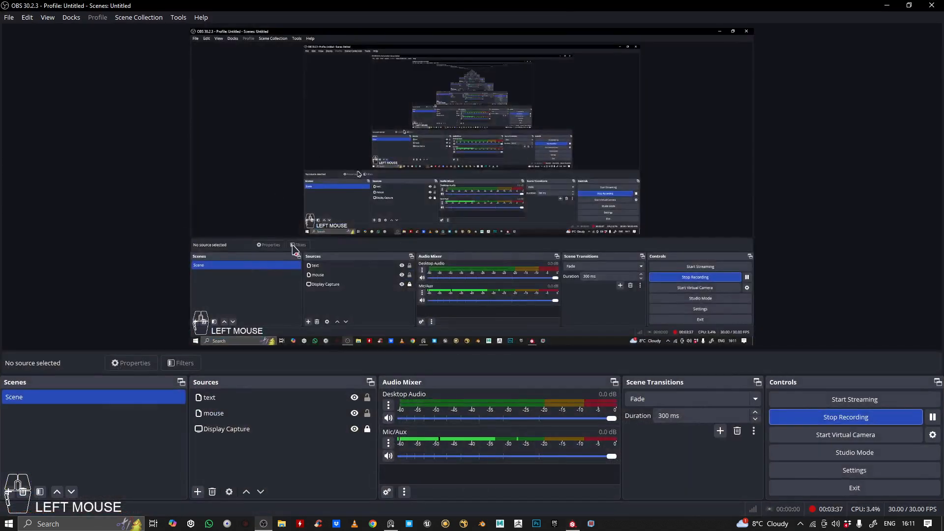
left_click(888, 5)
Examine the finished painted cat from several sides and under different lighting directions
middle_click_drag(283, 207, 298, 161, "alt")
left_click_drag(297, 161, 275, 197, "alt")
right_click_drag(275, 196, 224, 205, "alt")
left_click_drag(224, 204, 241, 201, "alt")
right_click_drag(241, 202, 209, 182, "alt")
left_click_drag(209, 182, 177, 142, "alt")
right_click_drag(177, 142, 198, 186, "alt")
middle_click_drag(198, 186, 191, 164, "alt")
right_click_drag(191, 164, 211, 168, "alt")
left_click_drag(212, 167, 201, 184, "alt")
right_click_drag(201, 184, 164, 195, "alt")
left_click_drag(164, 196, 197, 191, "alt")
right_click_drag(197, 191, 222, 178, "alt")
left_click_drag(222, 178, 229, 195, "alt")
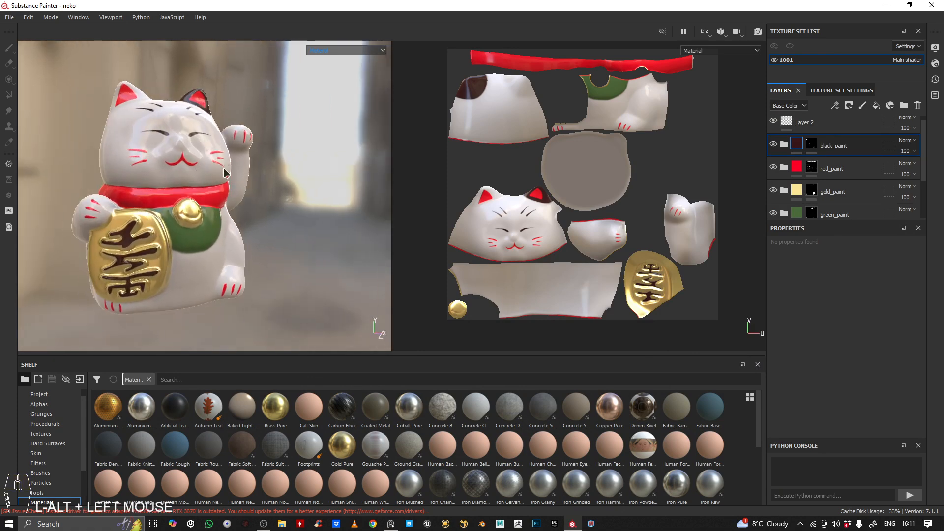
Close the program, discarding the changes to the neko project, and relaunch Substance Painter
left_click(931, 6)
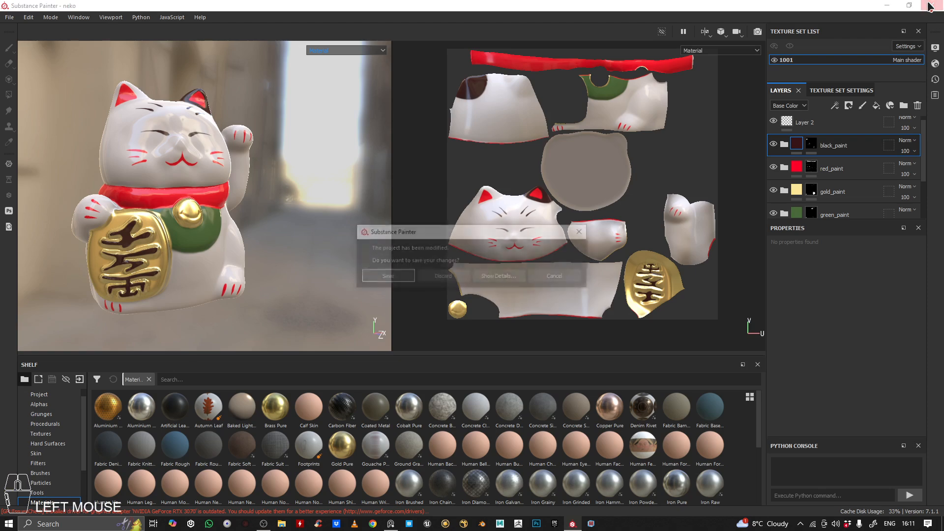
left_click(443, 277)
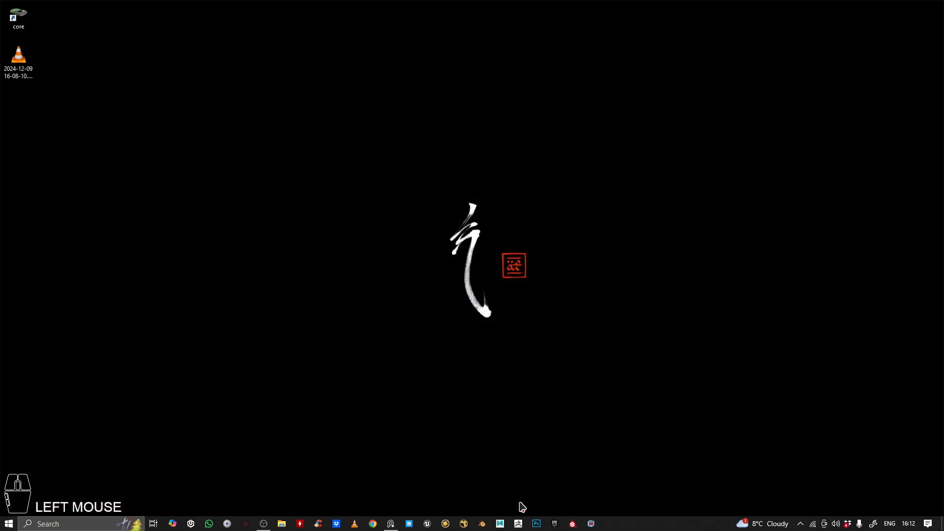
left_click(571, 527)
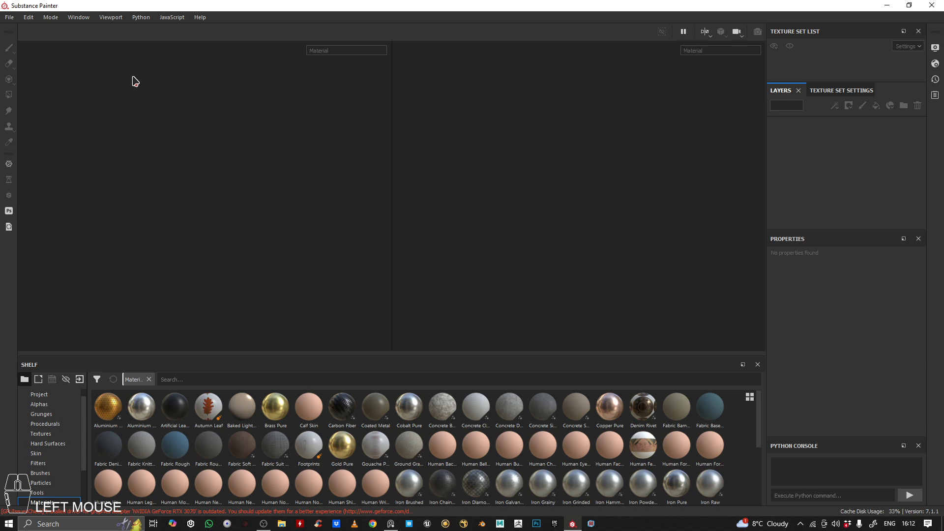
Start a new project and choose neko_low.fbx from the neko project's fbx folder as its mesh file
left_click(10, 18)
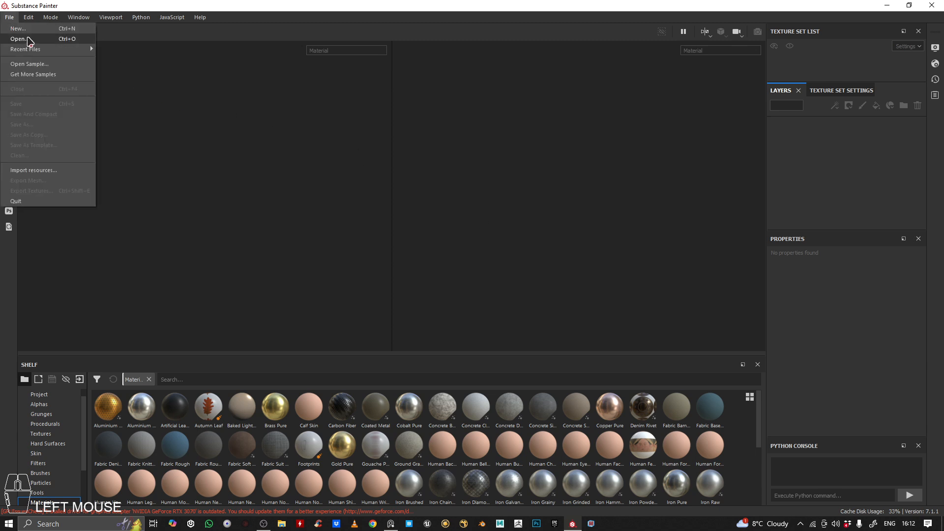
left_click(26, 31)
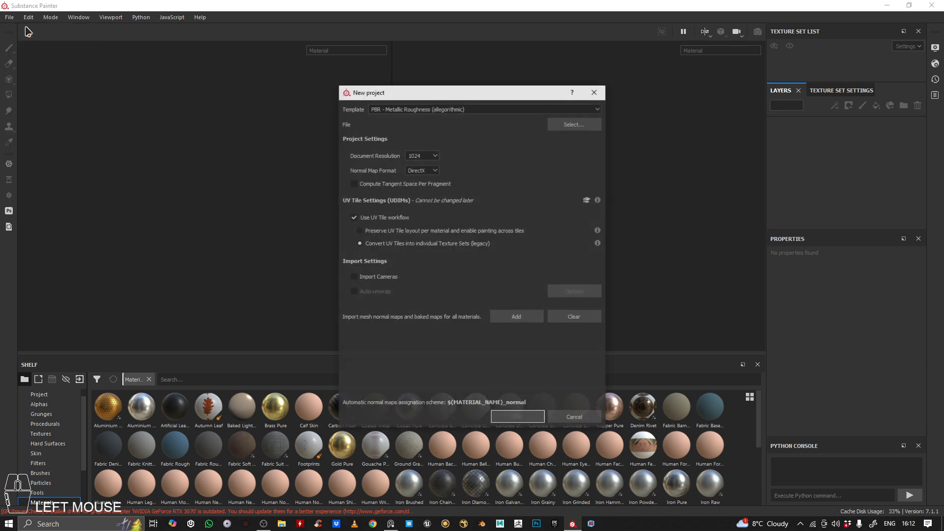
left_click(583, 126)
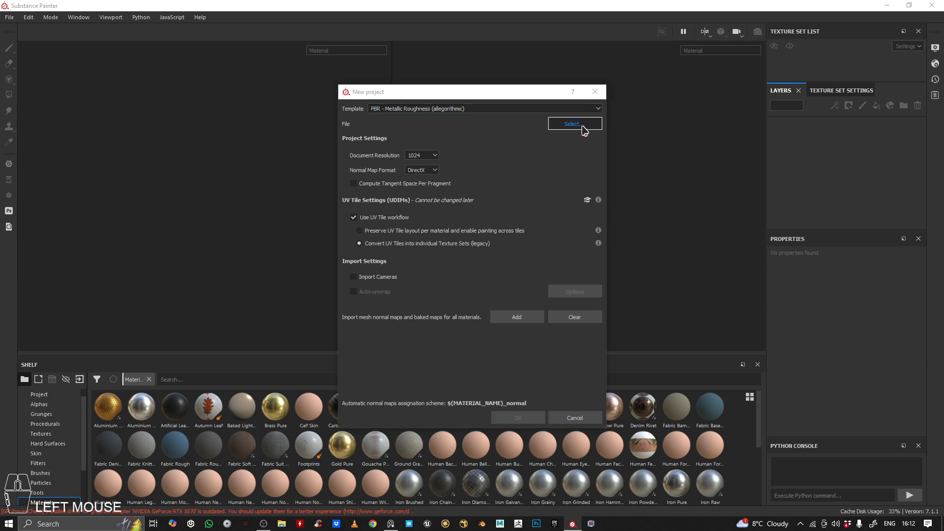
left_click_drag(621, 107, 654, 115)
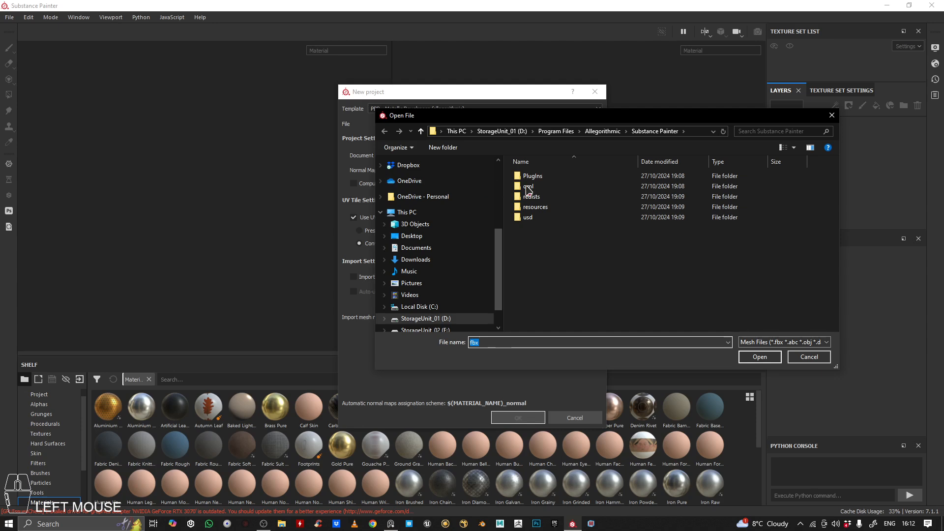
scroll(456, 237, "up", 2)
scroll(456, 240, "up", 2)
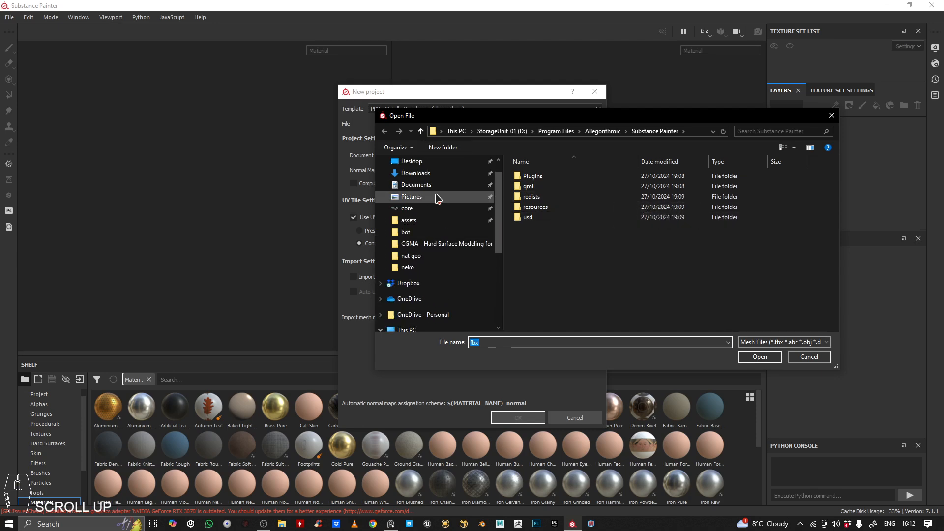
left_click(432, 267)
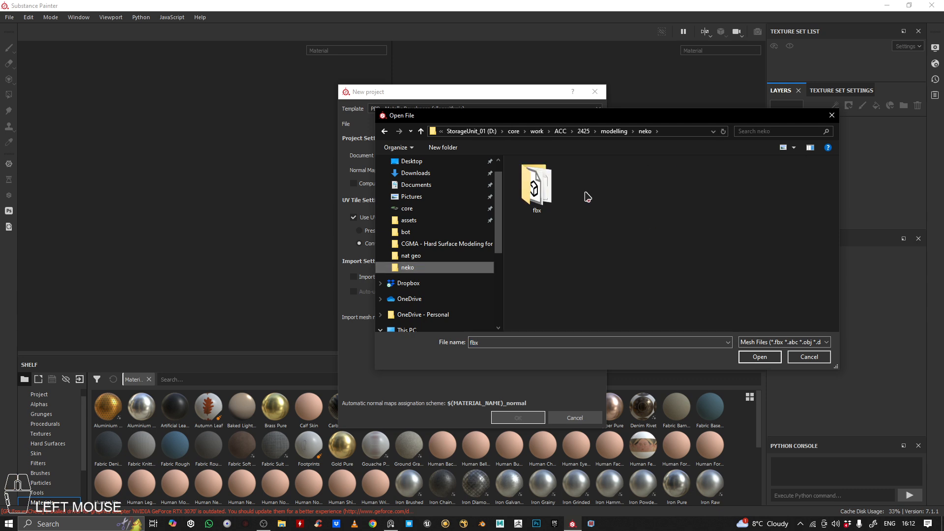
double_click(541, 186)
left_click(550, 189)
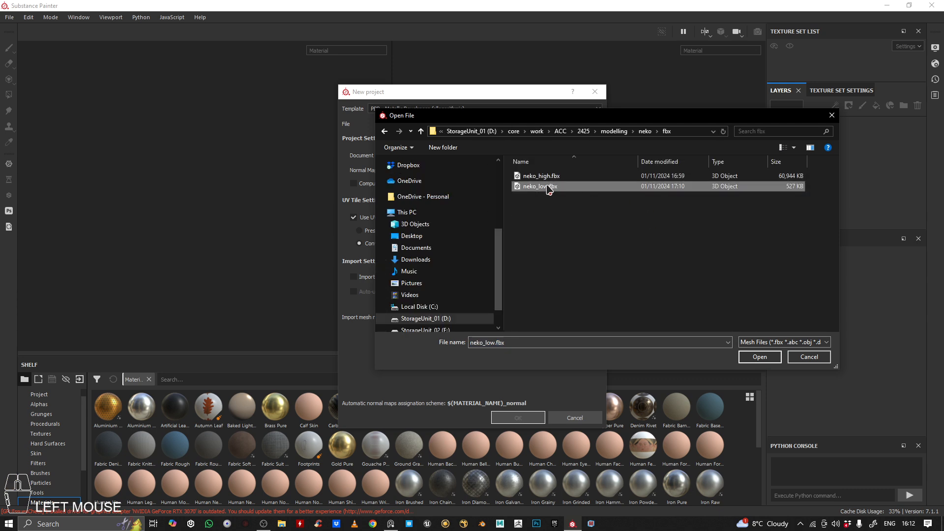
double_click(552, 189)
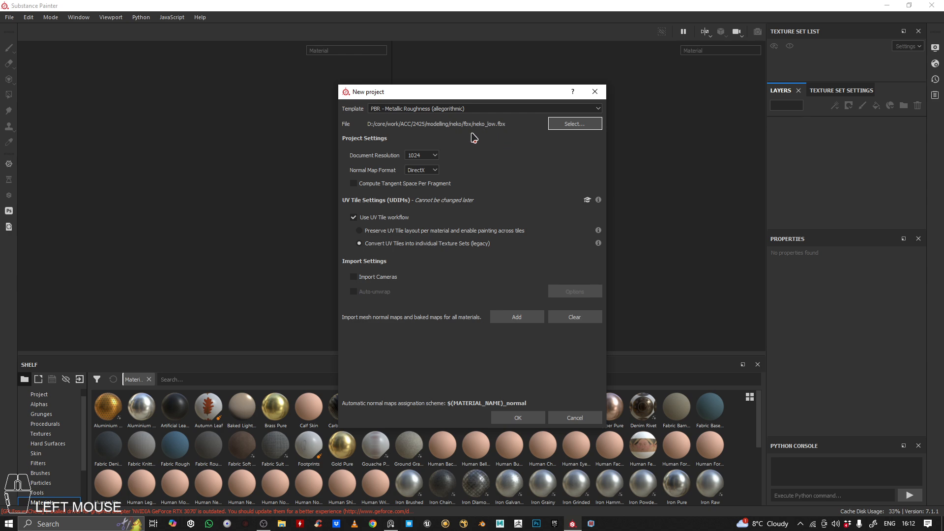
Choose the PBR - Metallic Roughness (allegorithmic) template with a document resolution of 1024 and create the project
left_click(431, 156)
left_click(423, 193)
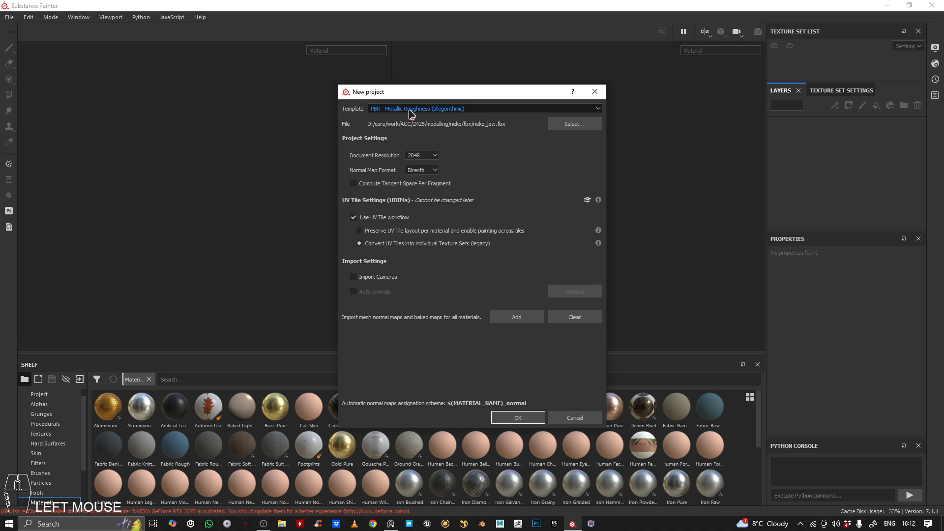
left_click(386, 113)
left_click(423, 167)
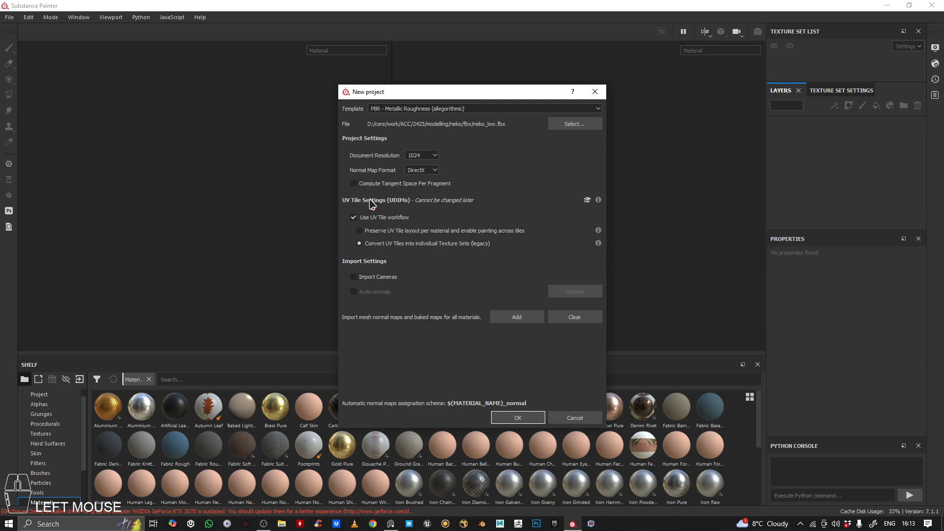
left_click(527, 420)
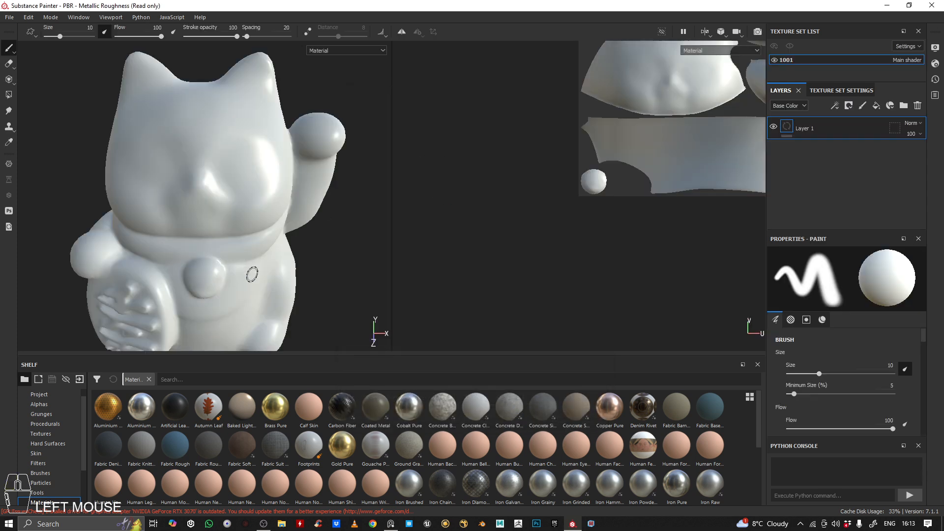
Examine the imported unpainted cat mesh from several sides and under different lighting directions
right_click_drag(251, 252, 231, 221, "alt")
left_click_drag(231, 221, 246, 122, "alt")
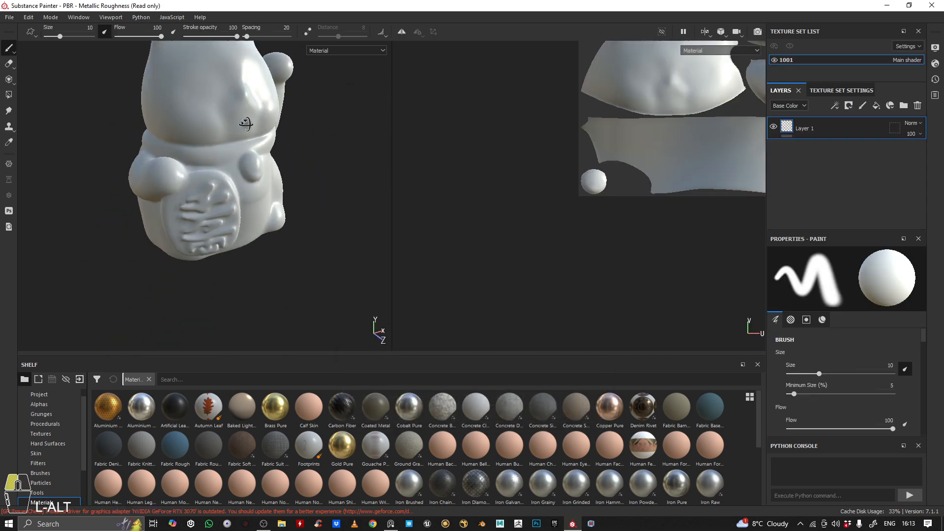
right_click_drag(246, 122, 222, 140, "shift")
middle_click_drag(222, 140, 227, 207, "alt")
right_click_drag(227, 207, 261, 236, "alt")
left_click_drag(260, 236, 196, 197, "alt")
right_click_drag(197, 197, 155, 160, "alt")
left_click_drag(155, 160, 123, 161, "alt")
right_click_drag(123, 161, 158, 164, "shift")
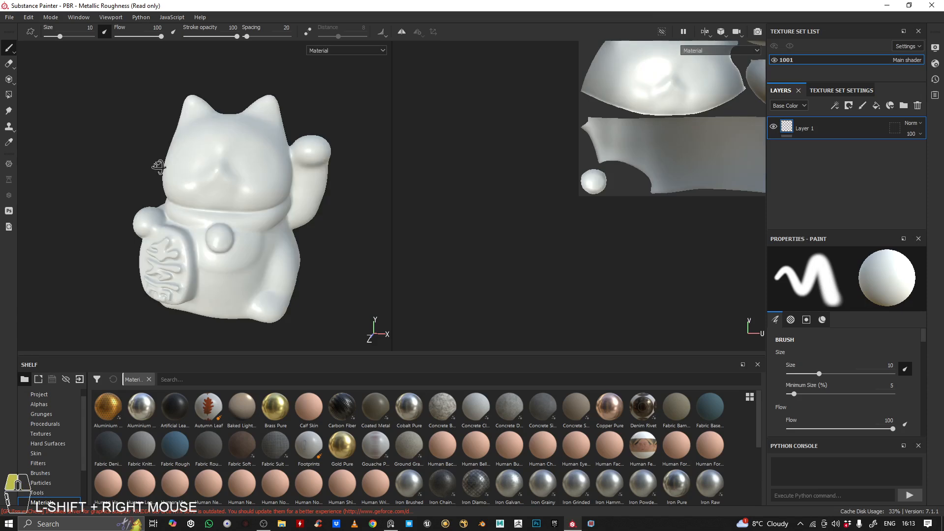
left_click_drag(157, 164, 254, 180, "alt")
mouse_move(255, 179)
right_mouse_down("alt")
mouse_move(274, 205)
mouse_move(116, 154)
mouse_move(163, 154)
mouse_move(126, 127)
right_mouse_up("alt")
left_click_drag(127, 126, 120, 102, "alt")
middle_click_drag(152, 100, 165, 125, "alt")
right_click_drag(165, 126, 148, 118, "alt")
Frame the cat's complete UV layout in the 2D view and look over its islands
scroll(623, 236, "down", 4)
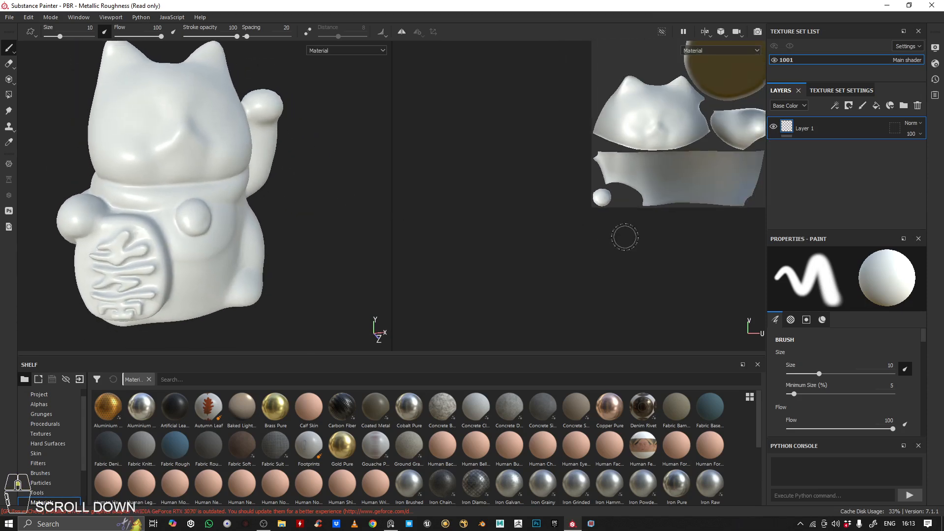
middle_click_drag(640, 181, 437, 238, "alt")
middle_click_drag(520, 142, 550, 150, "alt")
mouse_move(551, 151)
right_mouse_down("shift")
mouse_move(639, 150)
mouse_move(547, 143)
mouse_move(571, 145)
mouse_move(557, 153)
right_mouse_up("shift")
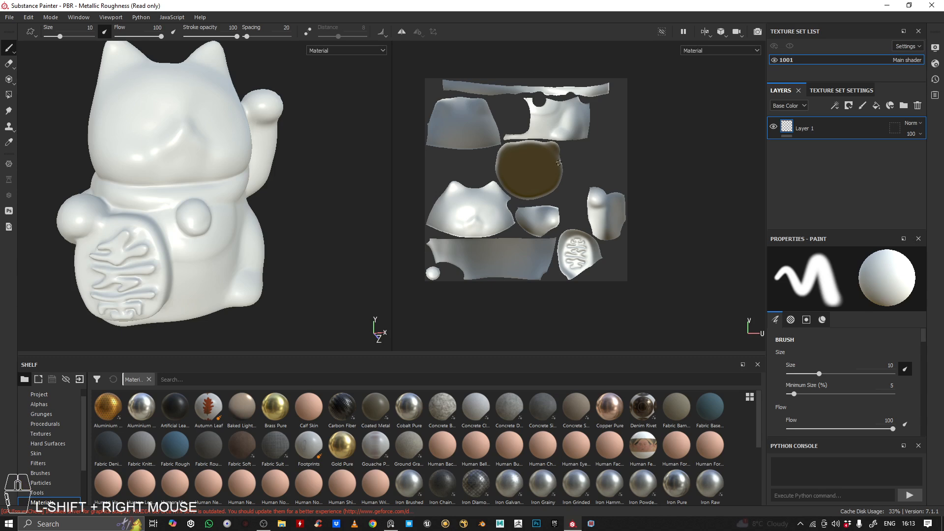
middle_click_drag(559, 164, 601, 179, "alt")
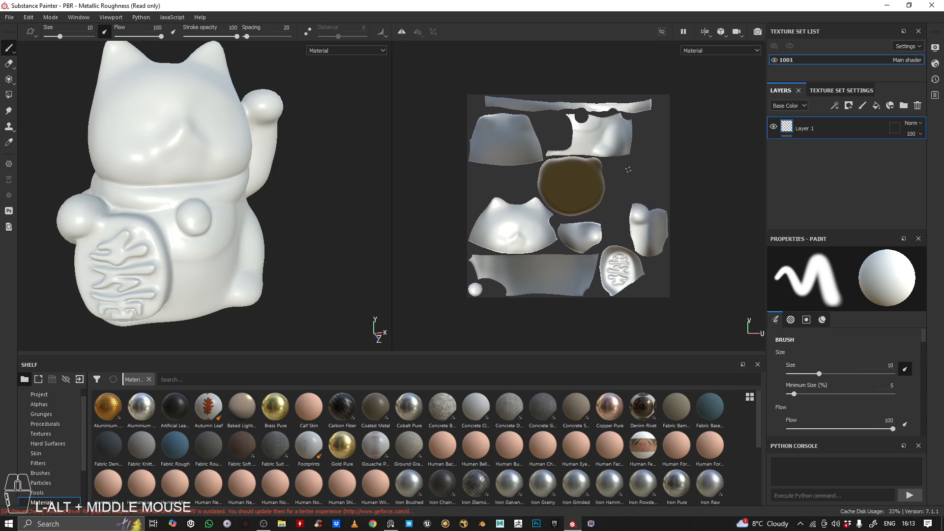
scroll(549, 230, "down", 2)
middle_click_drag(549, 230, 522, 209, "alt")
scroll(541, 193, "up", 3)
middle_click_drag(526, 171, 563, 207, "alt")
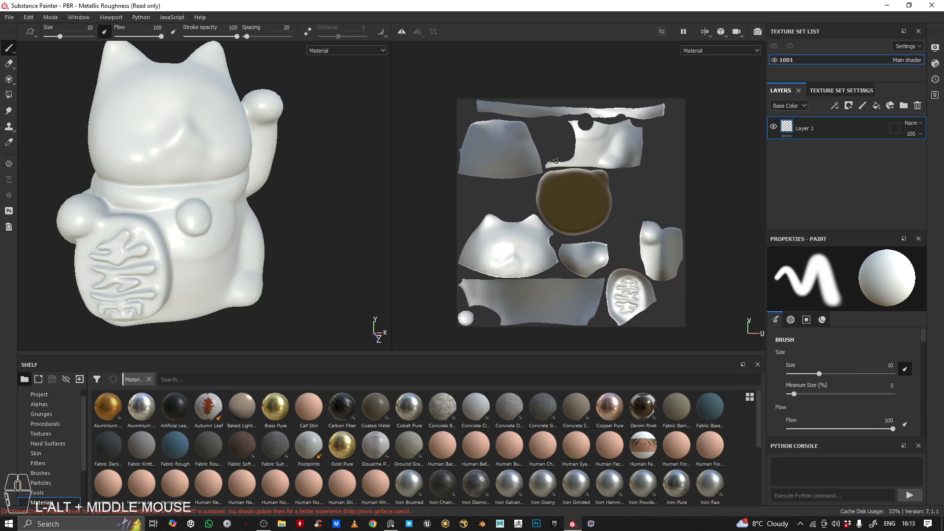
Set the paint brush's base color to a bright blue
middle_click_drag(303, 205, 228, 158, "alt")
left_click_drag(227, 158, 272, 221, "alt")
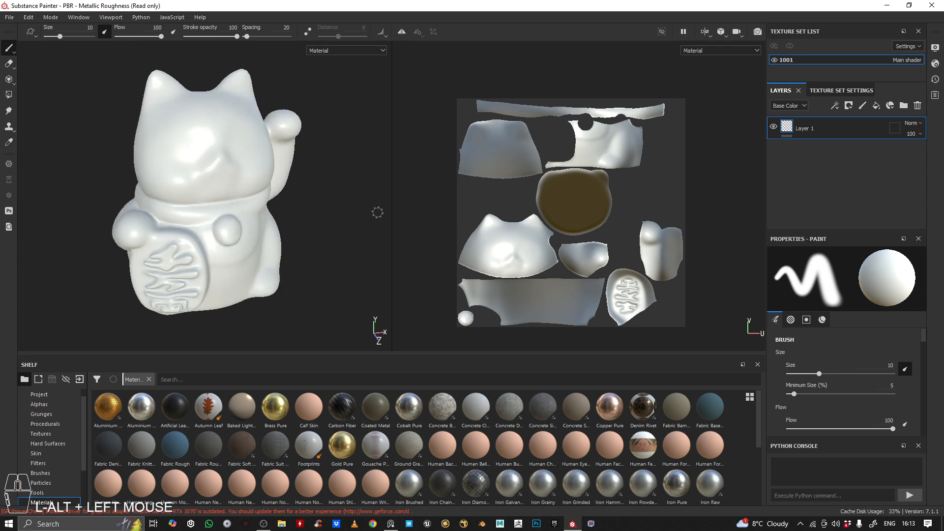
scroll(812, 384, "down", 10)
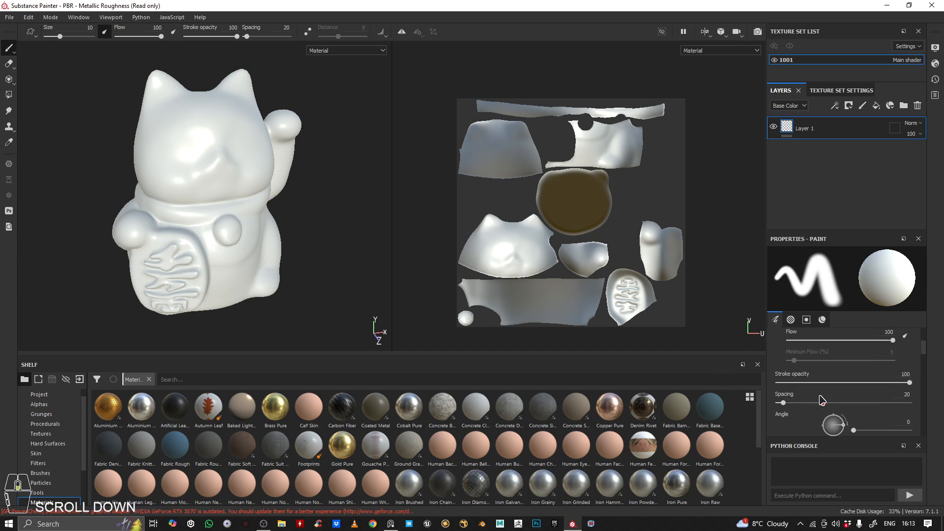
scroll(824, 389, "down", 10)
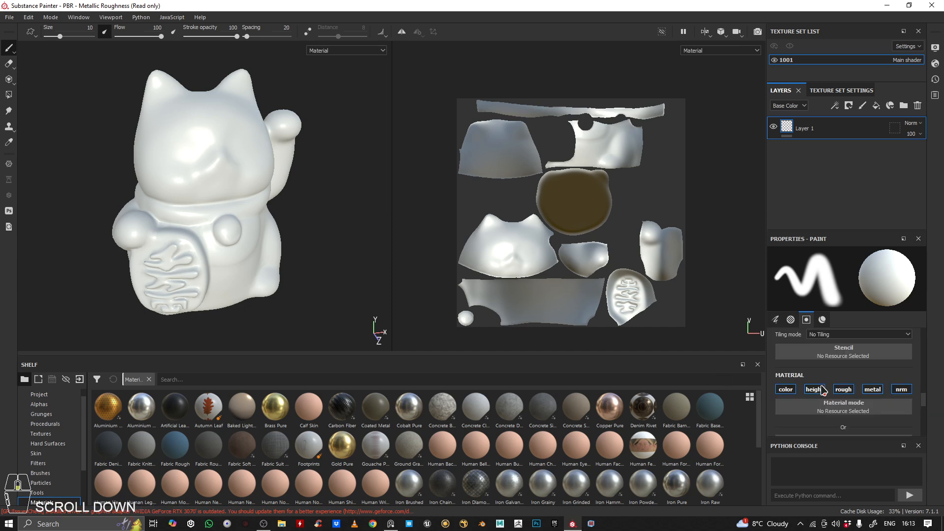
left_click(838, 399)
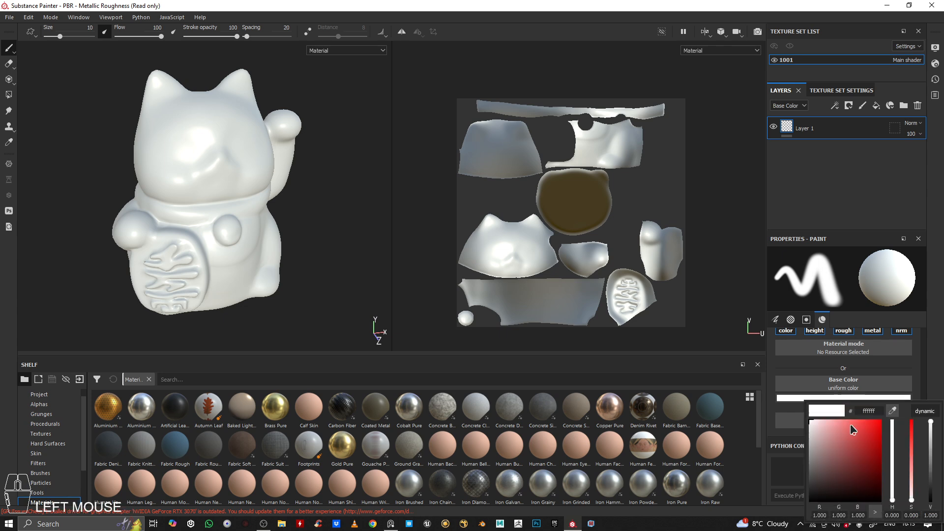
left_click(878, 426)
mouse_move(892, 435)
left_mouse_down()
mouse_move(894, 459)
mouse_move(893, 449)
left_mouse_up()
Paint a looping blue test stroke across the cat's face in the 3D view
middle_click_drag(316, 152, 296, 167, "alt")
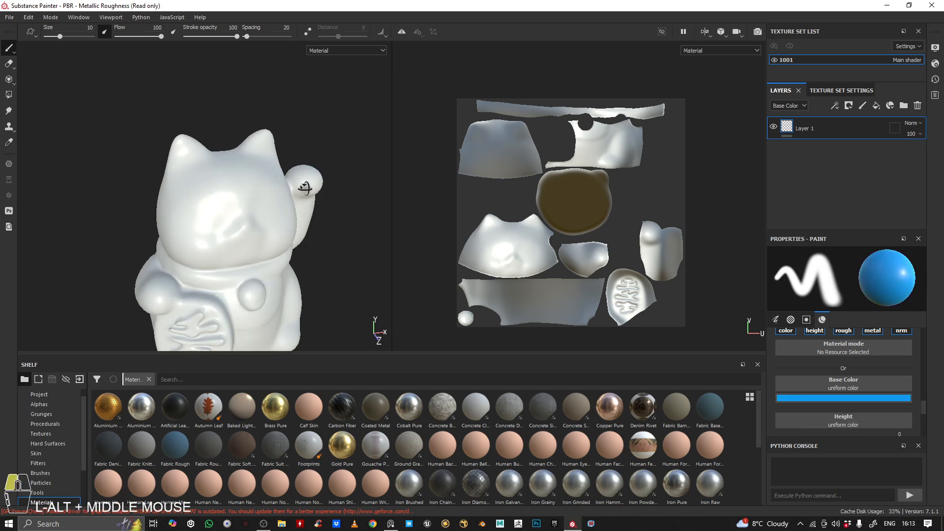
mouse_move(295, 167)
right_mouse_down("alt")
mouse_move(259, 166)
mouse_move(300, 168)
right_mouse_up("alt")
middle_click_drag(213, 167, 254, 156, "alt")
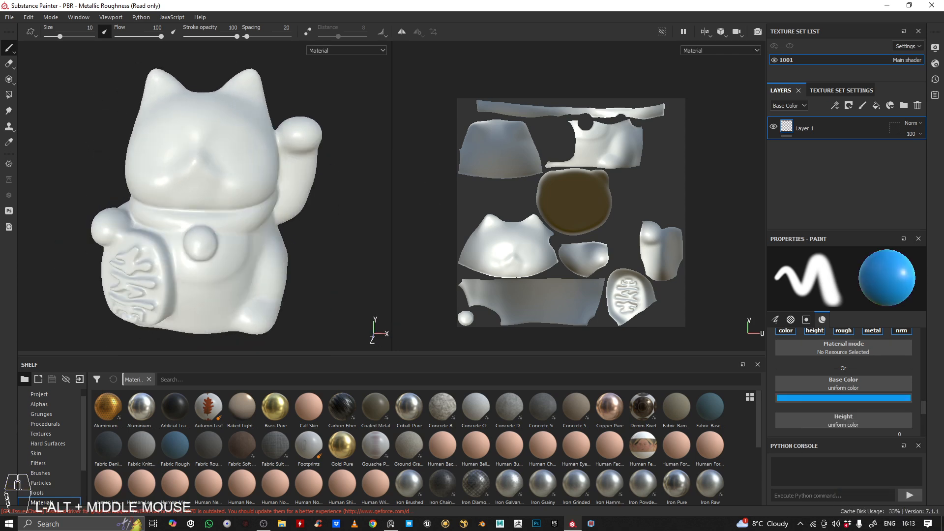
right_click_drag(253, 155, 264, 149, "alt")
left_click_drag(265, 149, 212, 136, "alt")
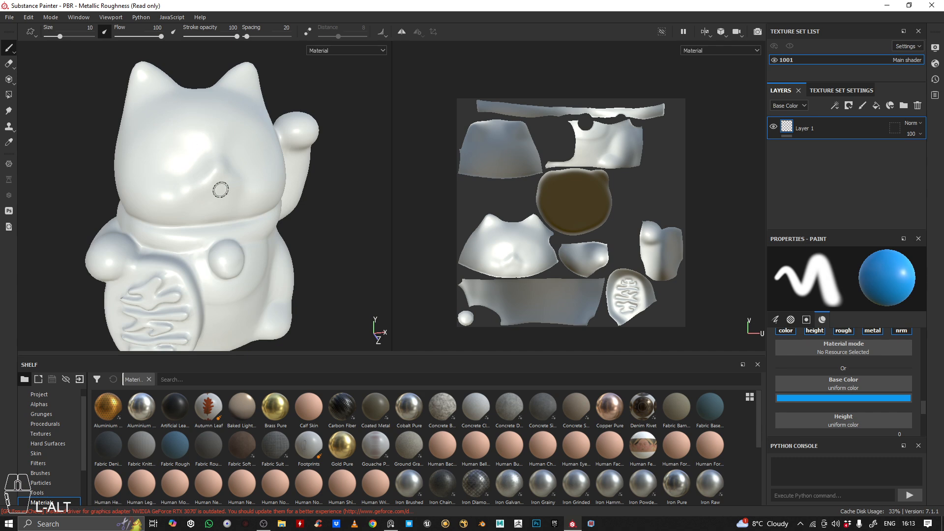
left_click_drag(221, 185, 141, 96, "alt")
middle_click_drag(131, 128, 152, 157, "alt")
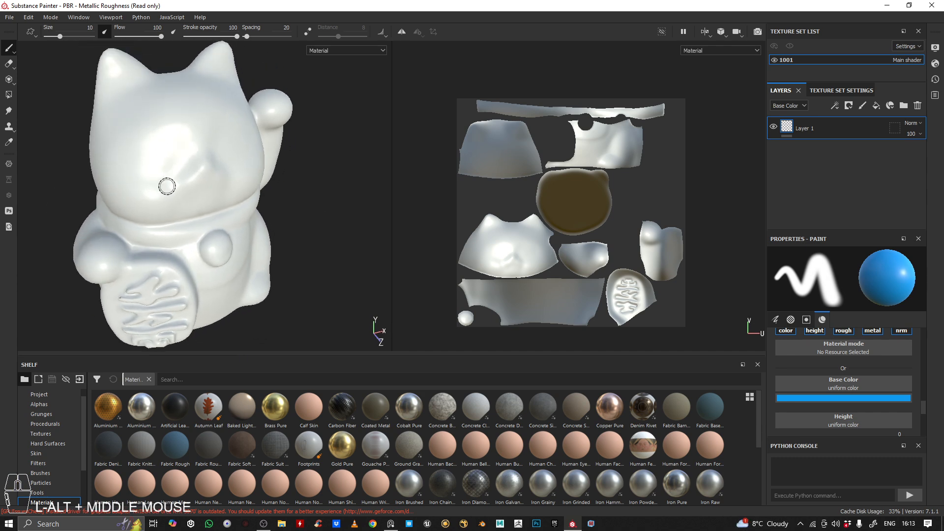
mouse_move(153, 157)
left_mouse_down("alt")
mouse_move(158, 130)
mouse_move(178, 185)
mouse_move(175, 152)
mouse_move(225, 208)
mouse_move(235, 206)
left_mouse_up("alt")
mouse_move(235, 205)
left_mouse_down("alt")
mouse_move(243, 173)
mouse_move(203, 168)
left_mouse_up("alt")
right_click_drag(202, 167, 215, 160, "alt")
left_click_drag(215, 160, 272, 167, "alt")
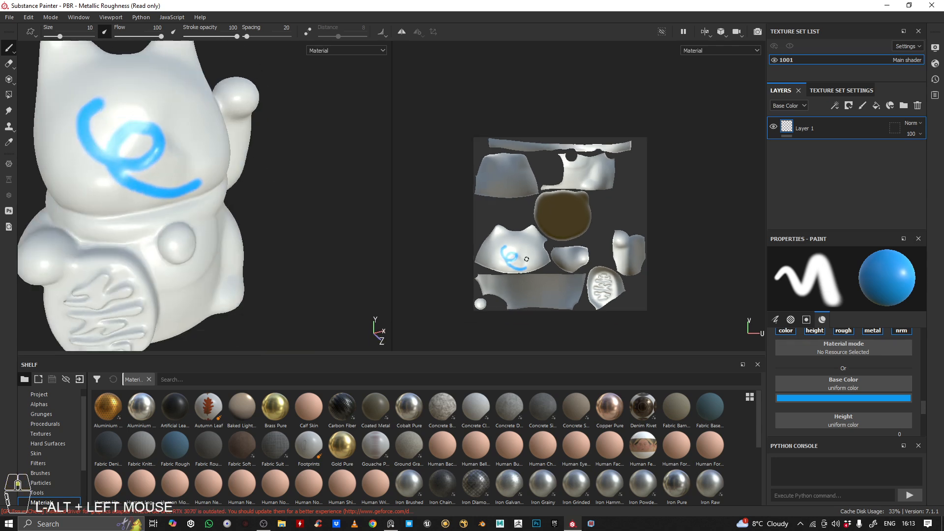
Compare the blue stroke on the cat's 3D face with its placement on the face island in the UV layout
scroll(500, 217, "down", 5)
middle_click_drag(500, 217, 551, 206, "alt")
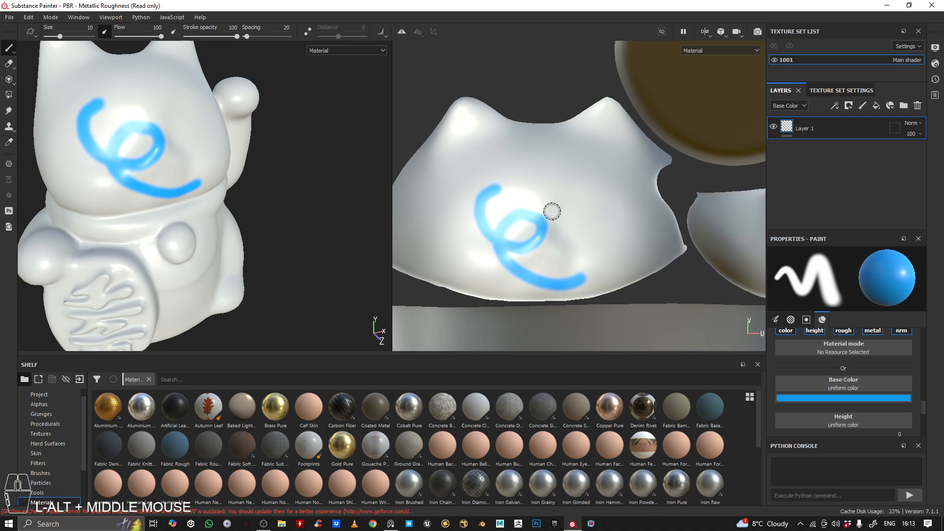
mouse_move(544, 182)
right_mouse_down("shift")
mouse_move(500, 171)
mouse_move(516, 179)
mouse_move(544, 168)
mouse_move(361, 174)
right_mouse_up("shift")
middle_click_drag(220, 121, 229, 130, "alt")
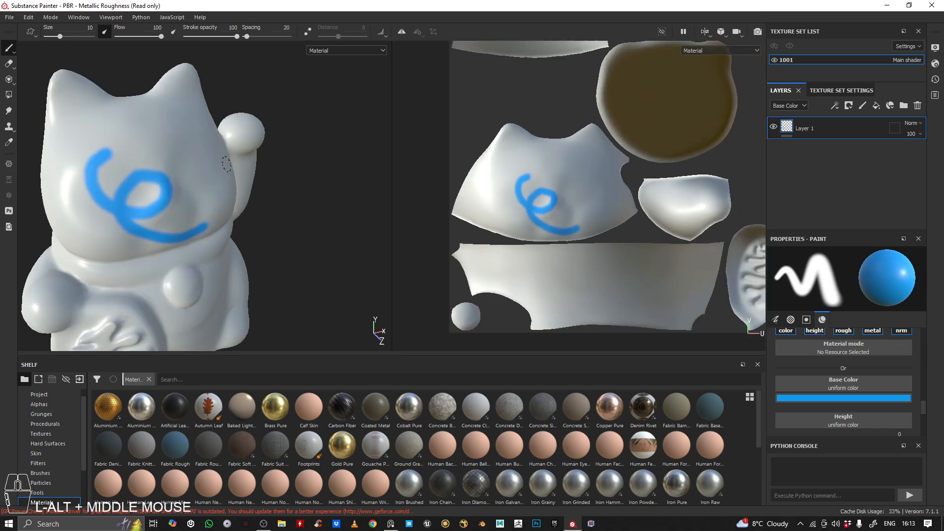
right_click_drag(229, 131, 235, 140, "alt")
left_click_drag(236, 140, 238, 146, "alt")
scroll(524, 144, "down", 3)
scroll(524, 145, "up", 4)
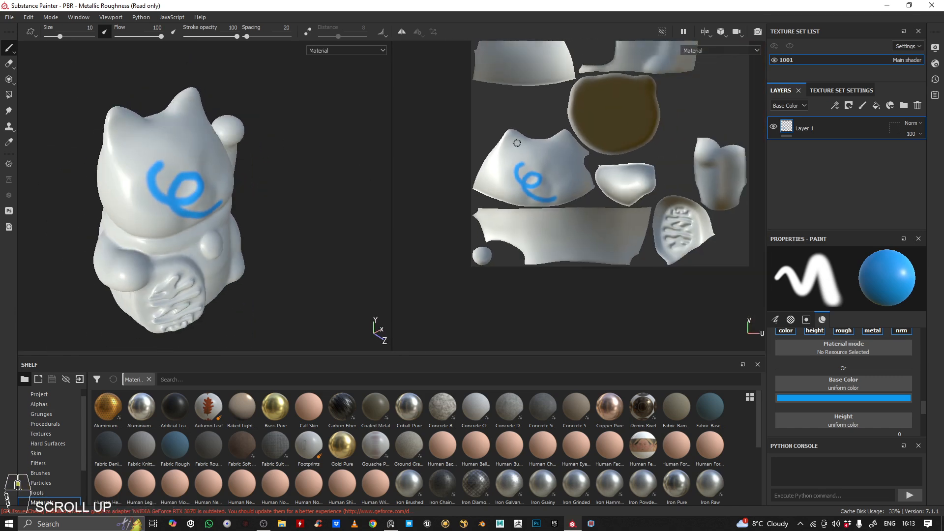
middle_click_drag(561, 158, 541, 158, "alt")
scroll(541, 170, "down", 1)
scroll(541, 159, "up", 1)
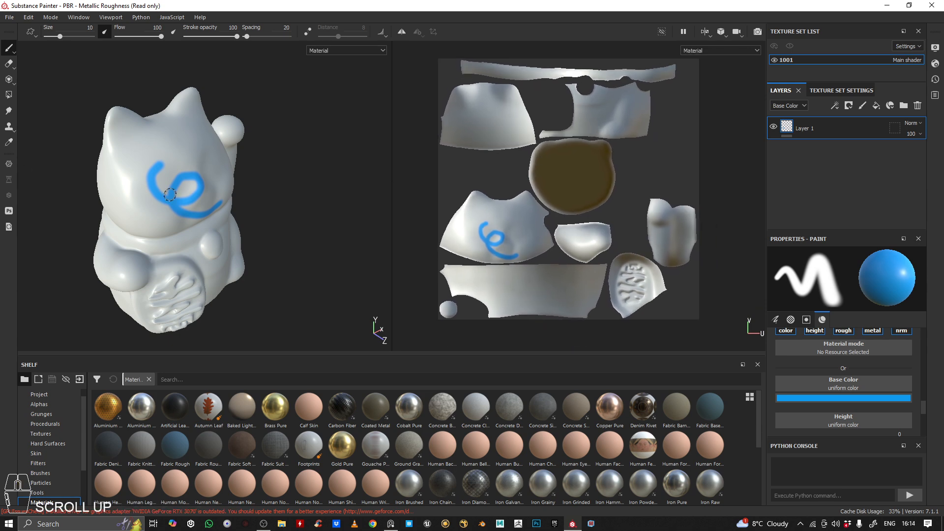
left_click_drag(170, 195, 186, 183, "alt")
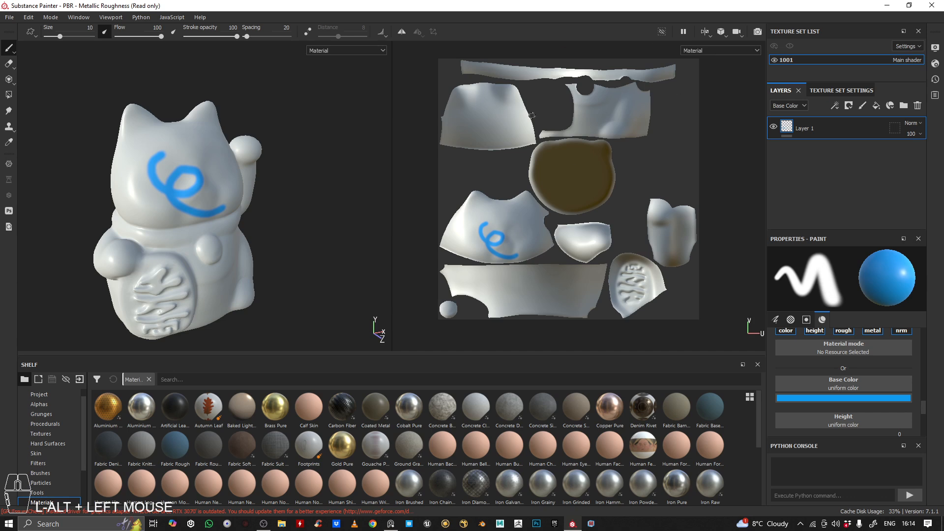
Undo the blue test stroke on the cat's face
key("ctrl")
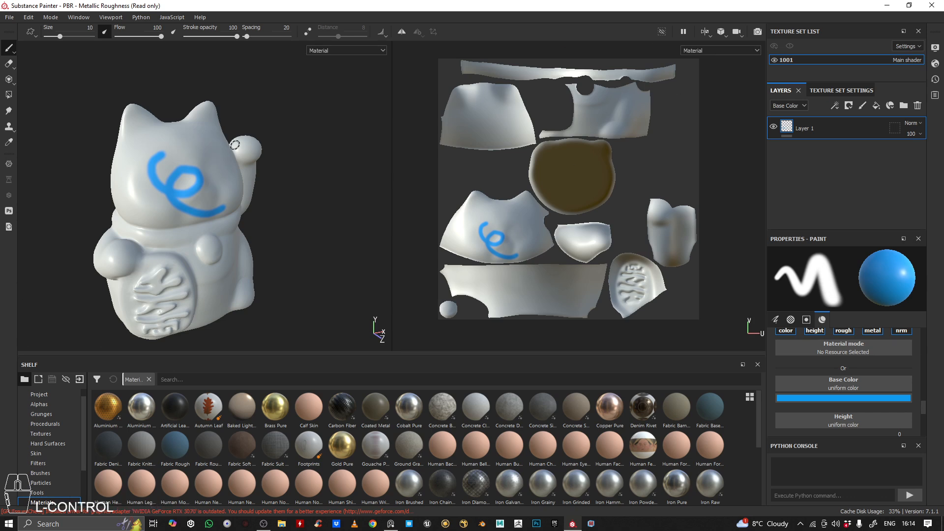
key("ctrl+z")
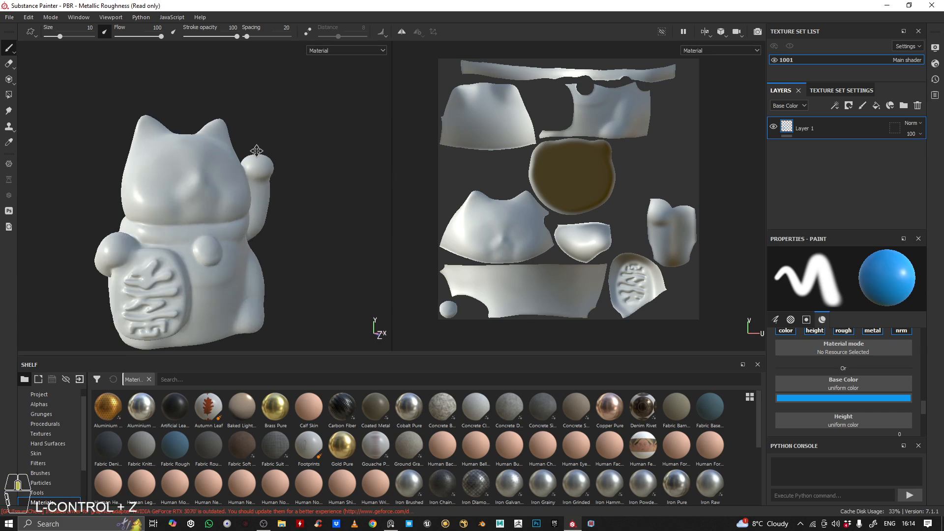
right_click_drag(253, 152, 293, 159, "alt")
left_click_drag(293, 159, 345, 165, "alt")
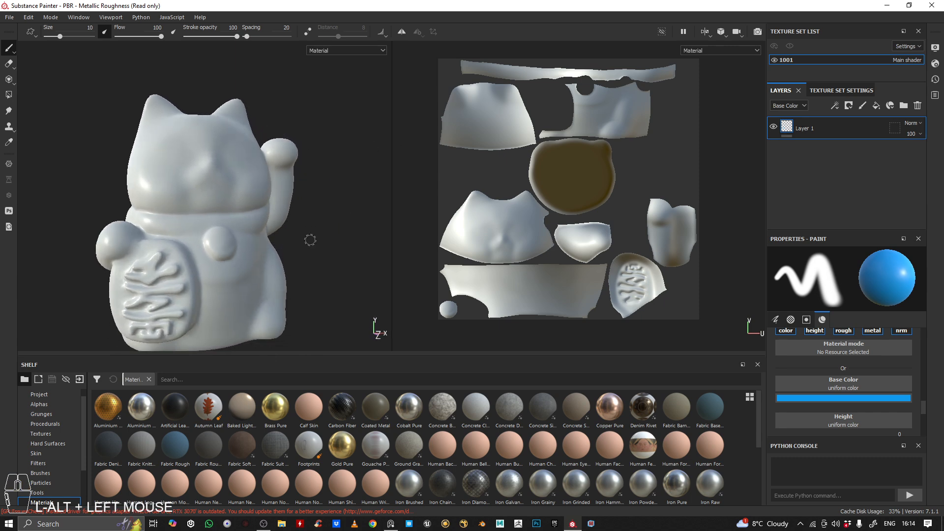
middle_click_drag(310, 240, 272, 207, "alt")
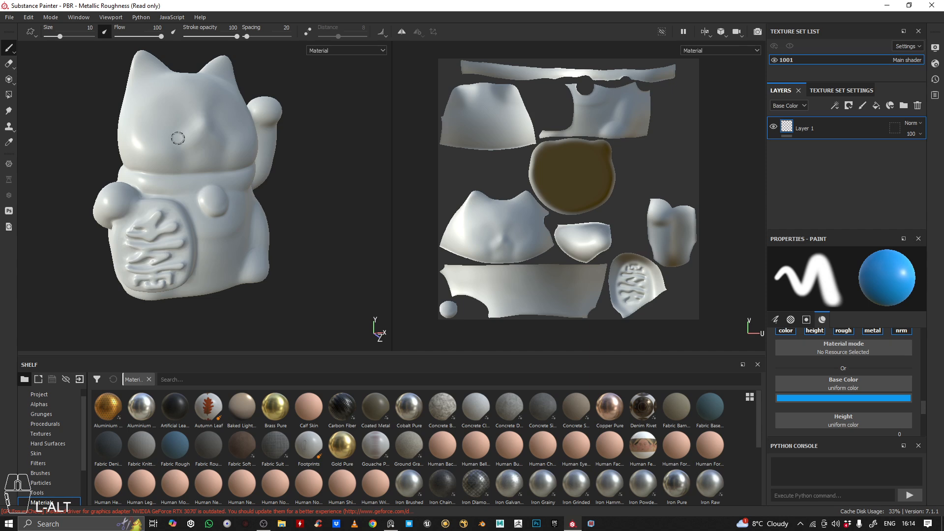
Add a fill layer above Layer 1 and name it white_paint
left_click(877, 109)
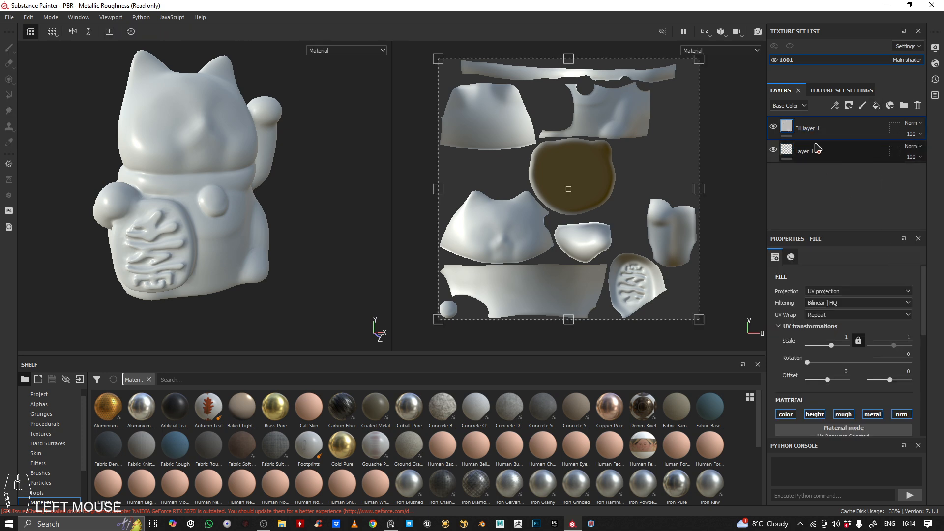
double_click(866, 131)
type("whi")
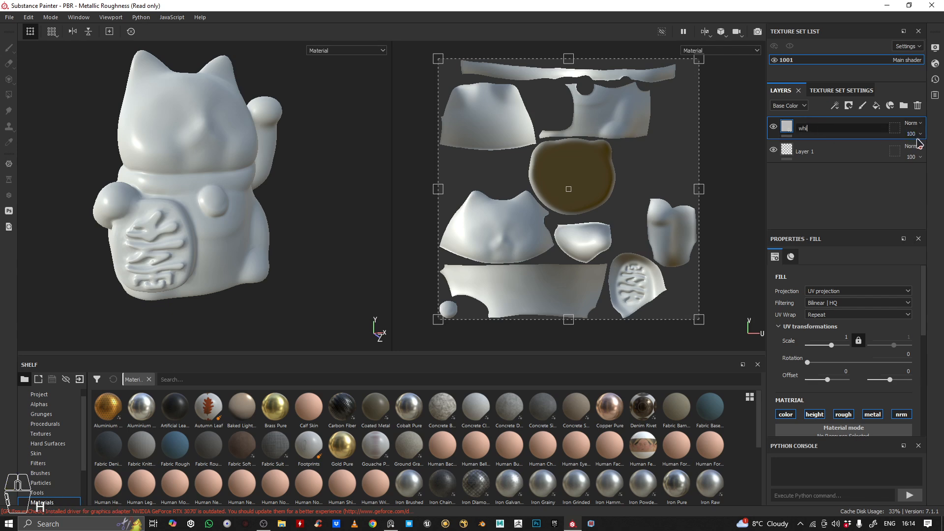
type("te_paint")
key("Return")
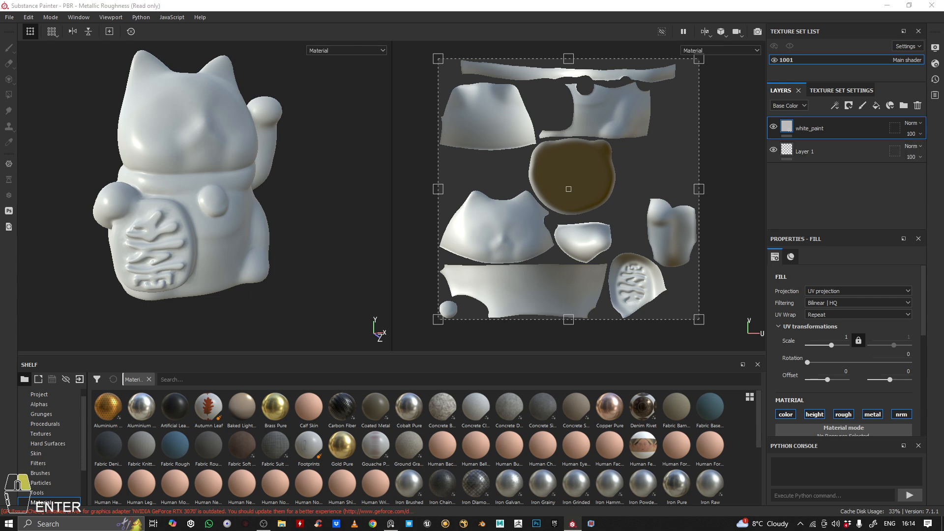
Bring up the lucky cat reference board and enlarge the face in the photo of the ceramic cat
right_click_drag(943, 197, 341, 362)
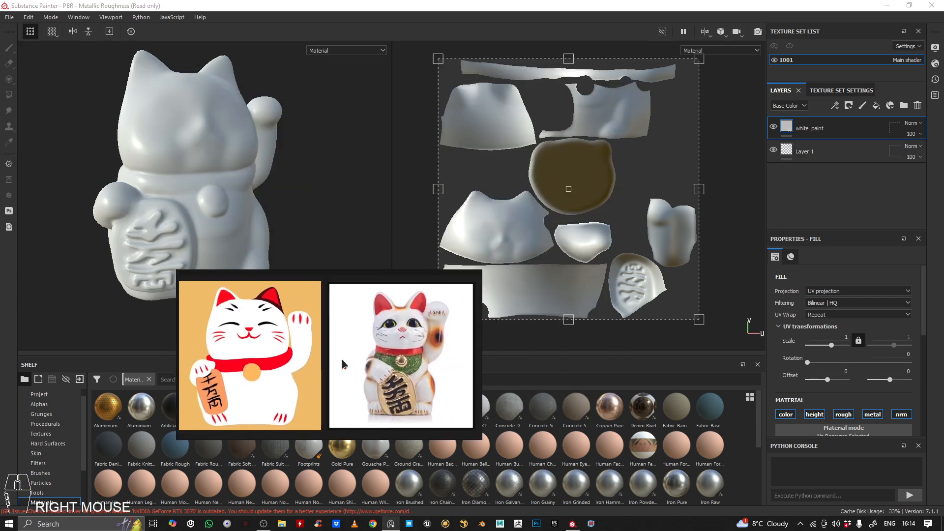
scroll(374, 344, "up", 5)
middle_click_drag(414, 333, 344, 378)
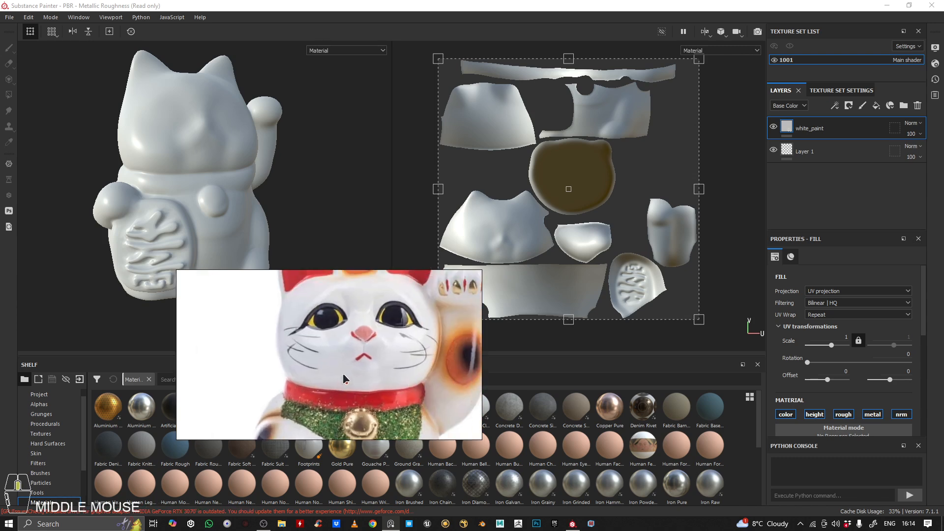
Set the white_paint layer's base color to the off-white sampled from the ceramic cat's face in the reference photo
left_click(821, 130)
scroll(839, 338, "down", 3)
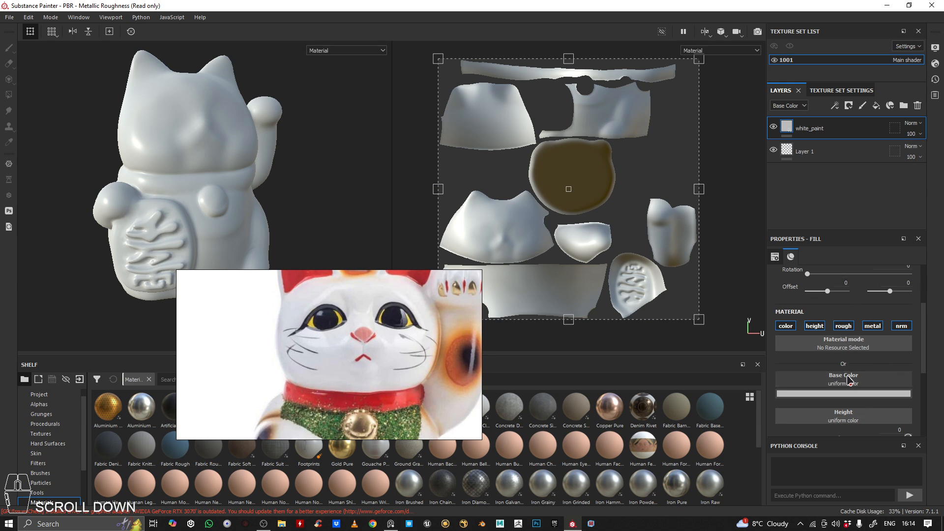
left_click(856, 395)
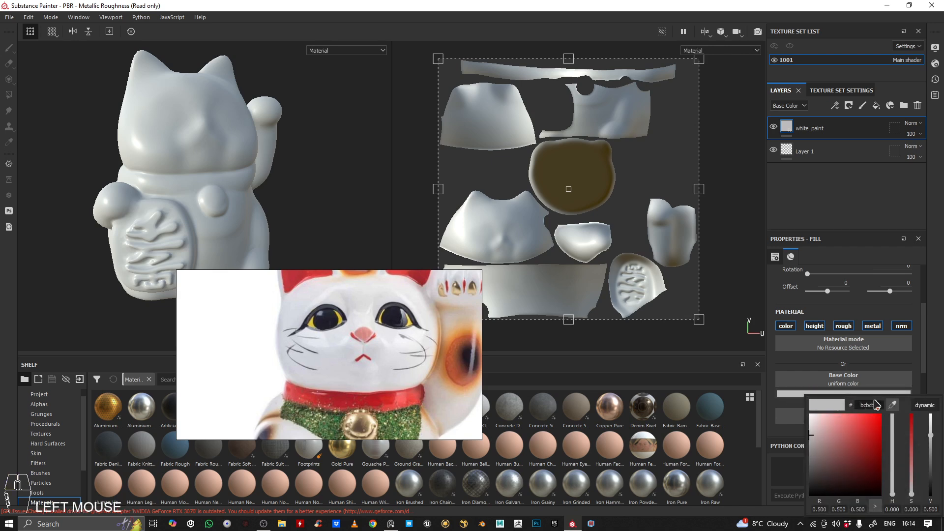
left_click(893, 405)
left_click(395, 341)
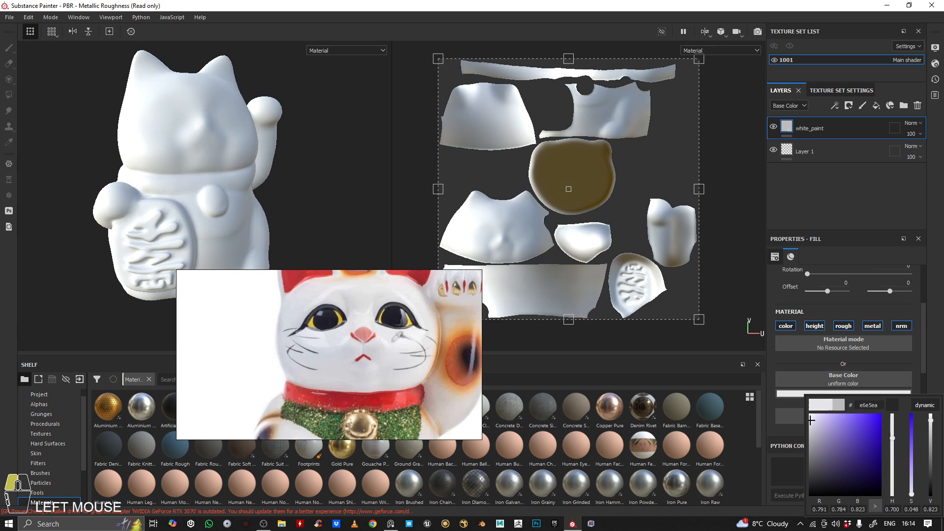
left_click_drag(394, 340, 390, 336)
left_click(825, 131)
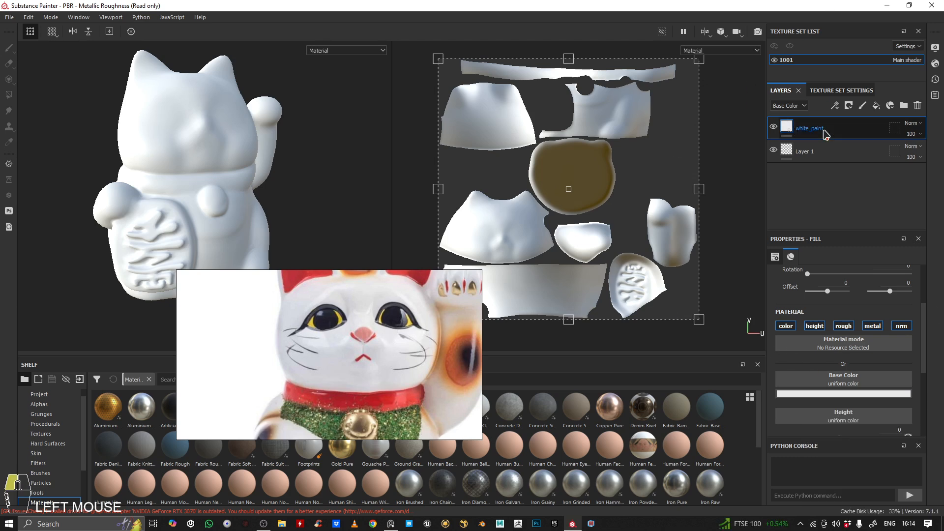
Look over the white_paint fill's height, roughness and metallic settings and the white cat's surface from different angles
scroll(863, 386, "up", 2)
scroll(863, 385, "down", 5)
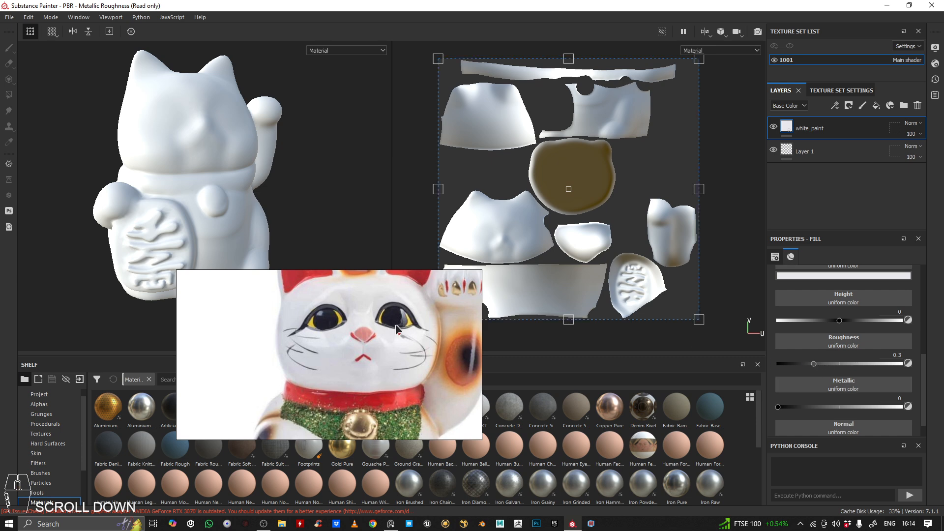
right_click_drag(315, 236, 323, 224, "alt")
middle_click_drag(323, 224, 276, 272, "alt")
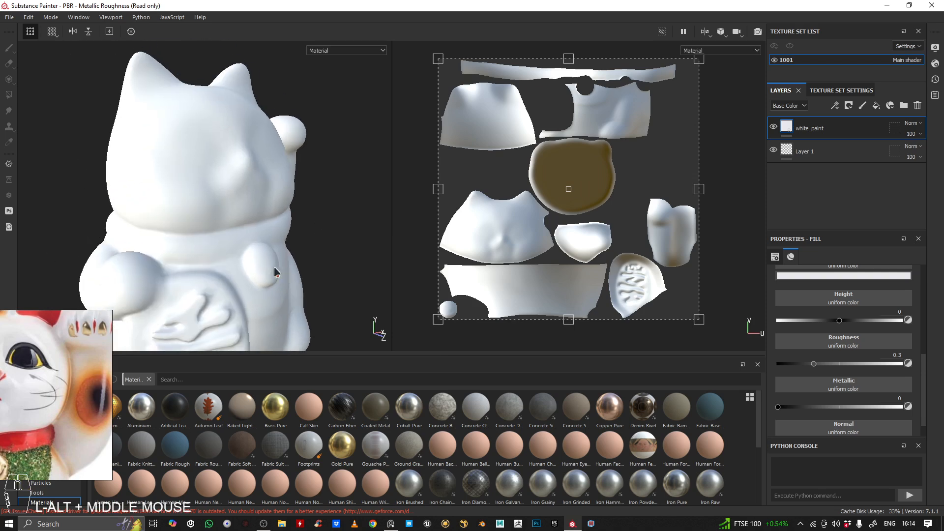
right_click_drag(276, 272, 270, 233, "alt")
middle_click_drag(270, 233, 302, 191, "alt")
Place the reference photo over the 2D view and compare the ceramic cat's painted face, eyes and ears with the white model
right_click_drag(57, 383, 662, 253)
scroll(602, 259, "up", 4)
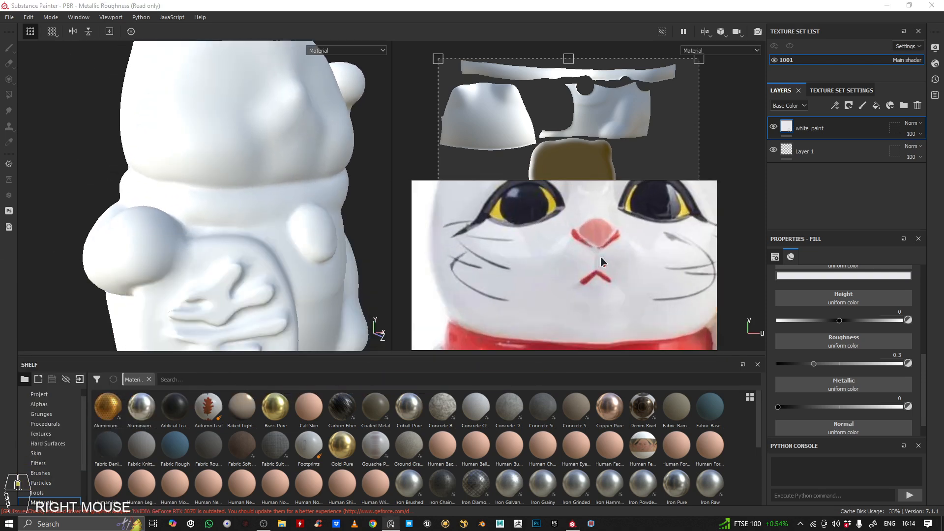
middle_click_drag(600, 255, 580, 273)
scroll(580, 274, "down", 2)
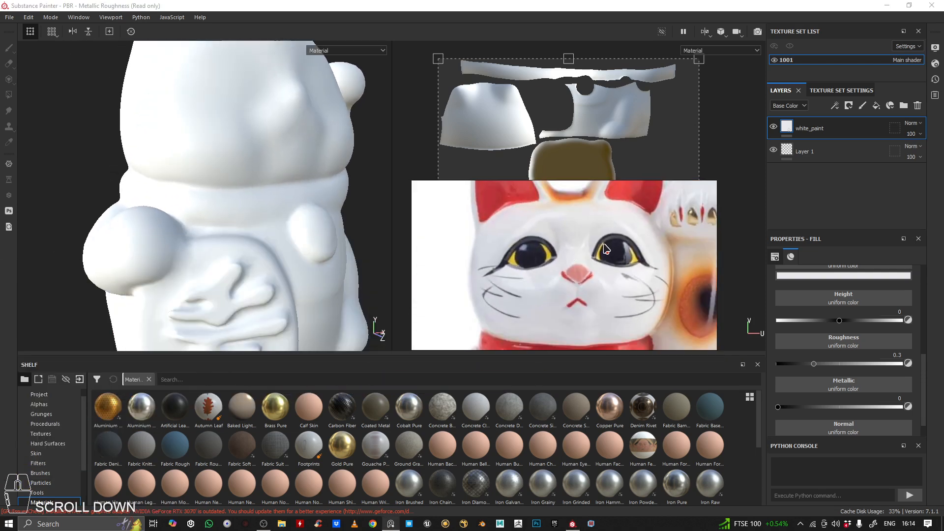
scroll(605, 249, "down", 2)
scroll(595, 256, "up", 2)
scroll(586, 249, "down", 2)
middle_click_drag(586, 250, 597, 243)
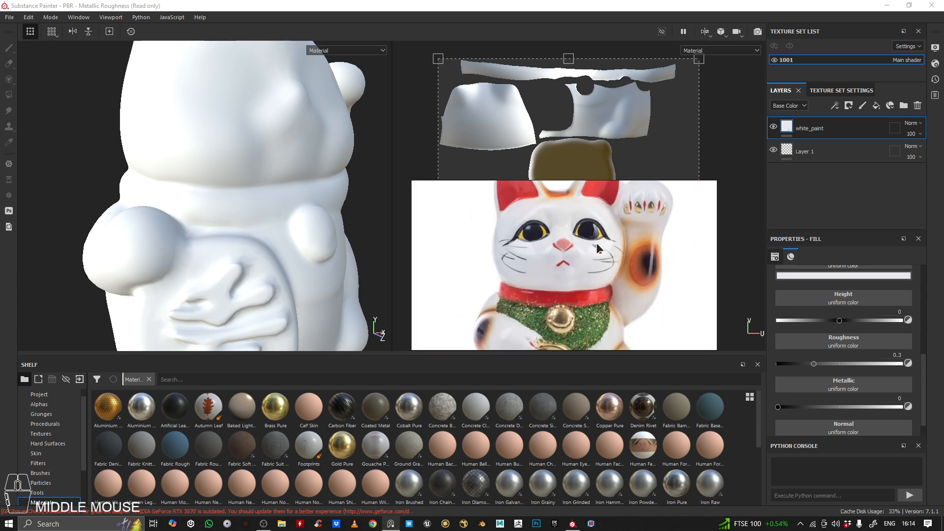
scroll(576, 237, "up", 2)
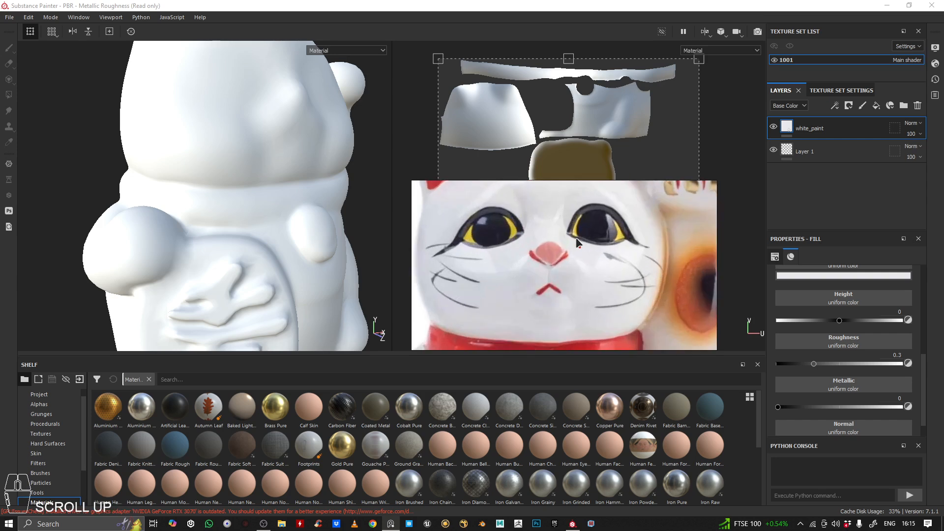
scroll(581, 288, "up", 2)
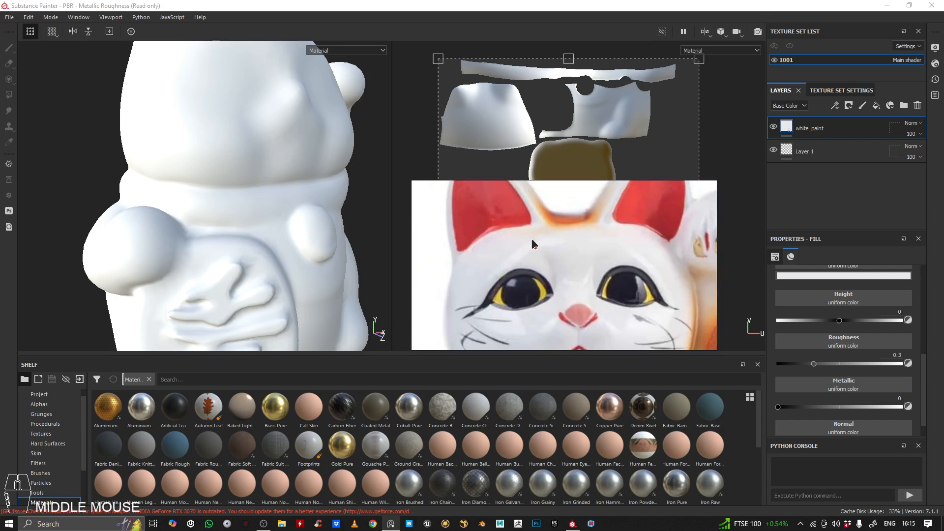
left_click_drag(177, 174, 320, 207, "alt")
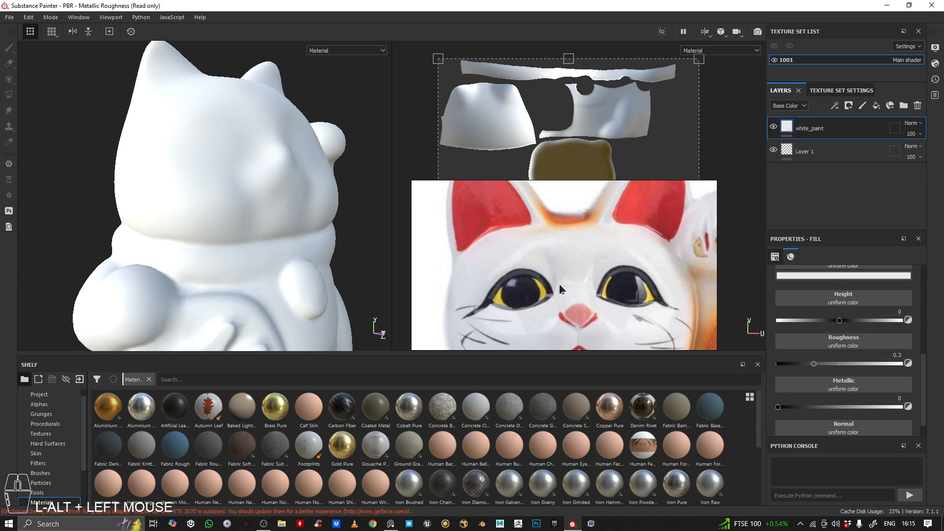
Lower the white_paint layer's roughness to 0.07 to match the glossy ceramic in the reference photo
right_click_drag(559, 287, 567, 192)
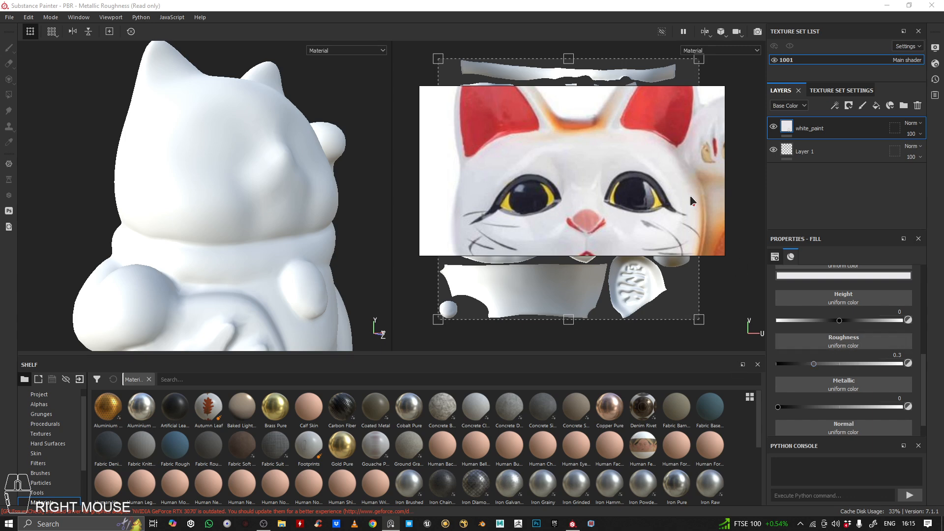
right_click_drag(659, 191, 0, 265)
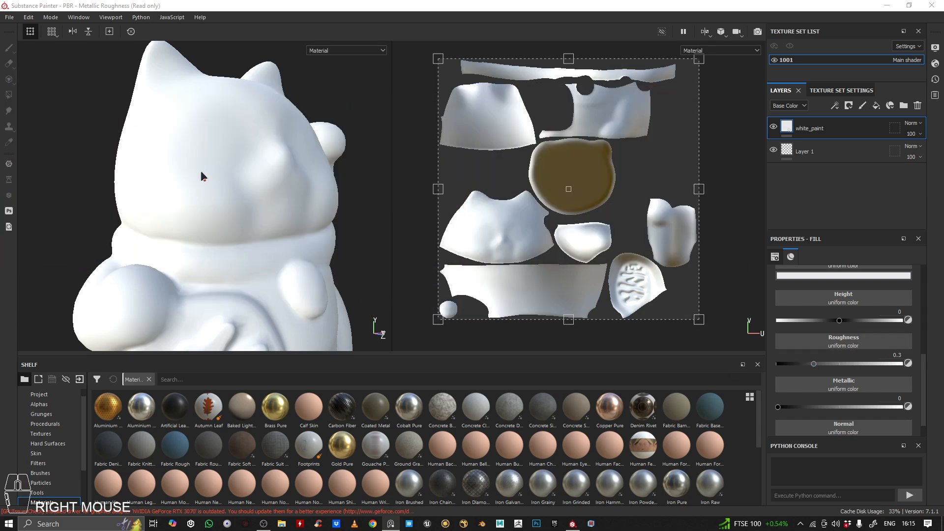
left_click_drag(202, 173, 256, 172, "alt")
middle_click_drag(255, 172, 217, 172, "alt")
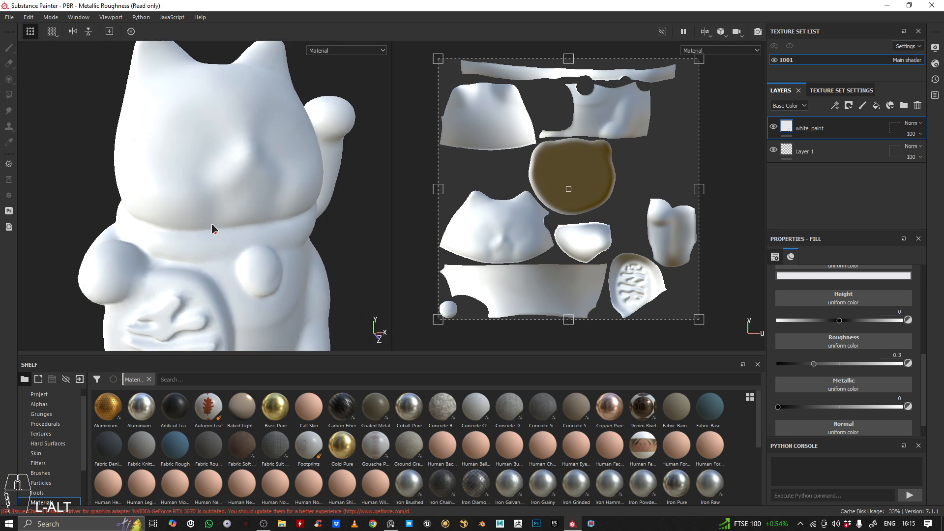
left_click_drag(202, 213, 187, 239, "alt")
middle_click_drag(188, 238, 234, 234, "alt")
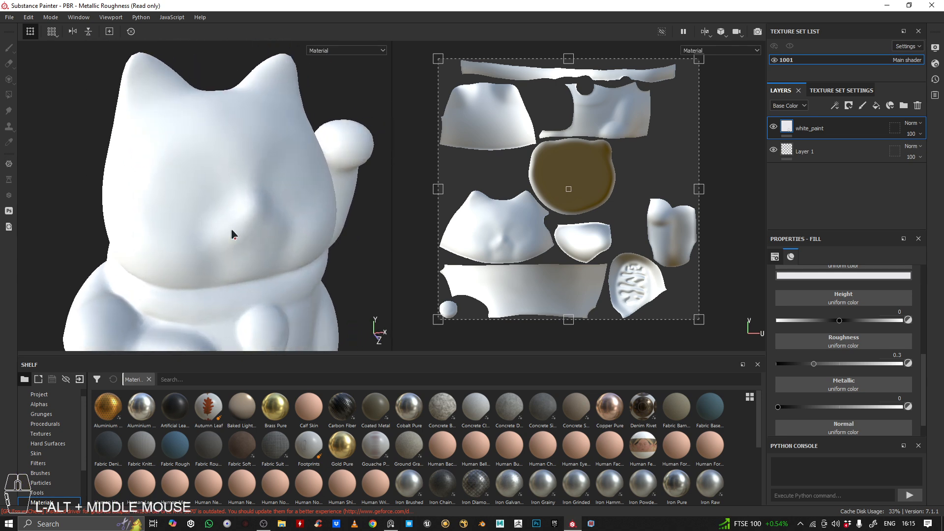
left_click_drag(813, 364, 804, 365)
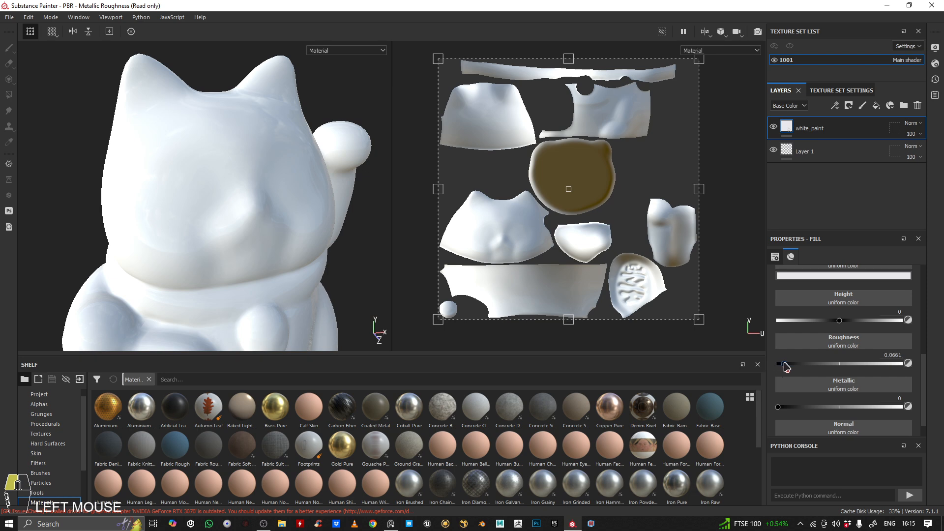
Examine the glossy white surface of the cat's face and body from different angles and under different lighting against the reference face
left_click_drag(350, 190, 257, 192, "alt")
right_click_drag(257, 191, 229, 266, "shift")
mouse_move(241, 195)
right_mouse_down("shift")
mouse_move(273, 192)
mouse_move(246, 189)
right_mouse_up("shift")
right_click_drag(221, 197, 190, 172, "alt")
left_click_drag(211, 172, 301, 183, "alt")
mouse_move(266, 192)
right_mouse_down("alt")
mouse_move(230, 168)
mouse_move(254, 168)
mouse_move(213, 163)
right_mouse_up("alt")
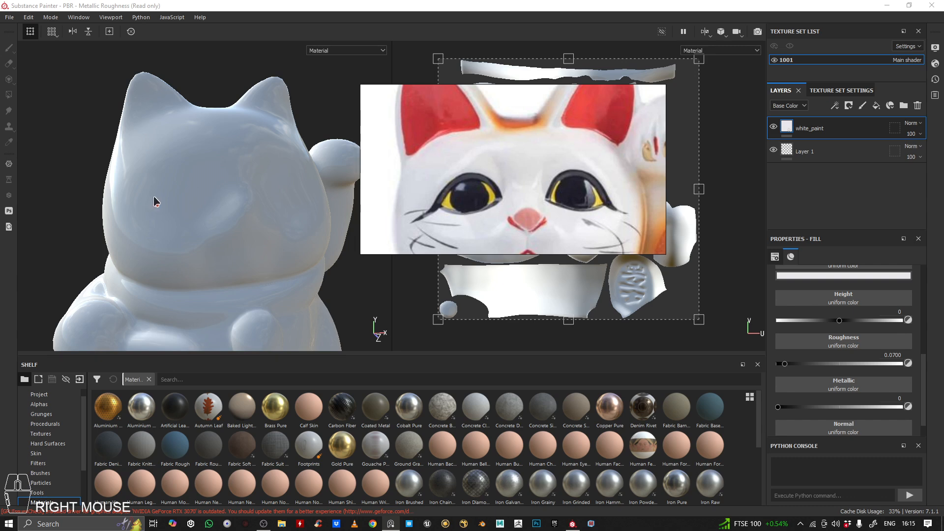
left_click_drag(154, 202, 260, 225, "alt")
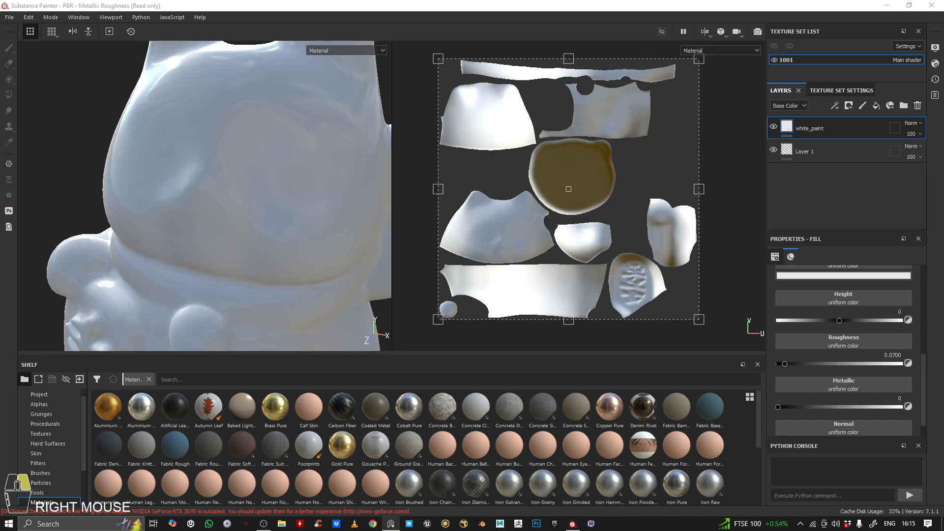
right_click_drag(210, 184, 138, 190, "alt")
left_click_drag(138, 189, 202, 145, "alt")
right_click(200, 188)
right_click_drag(200, 188, 323, 173, "alt")
middle_click_drag(323, 173, 265, 197, "alt")
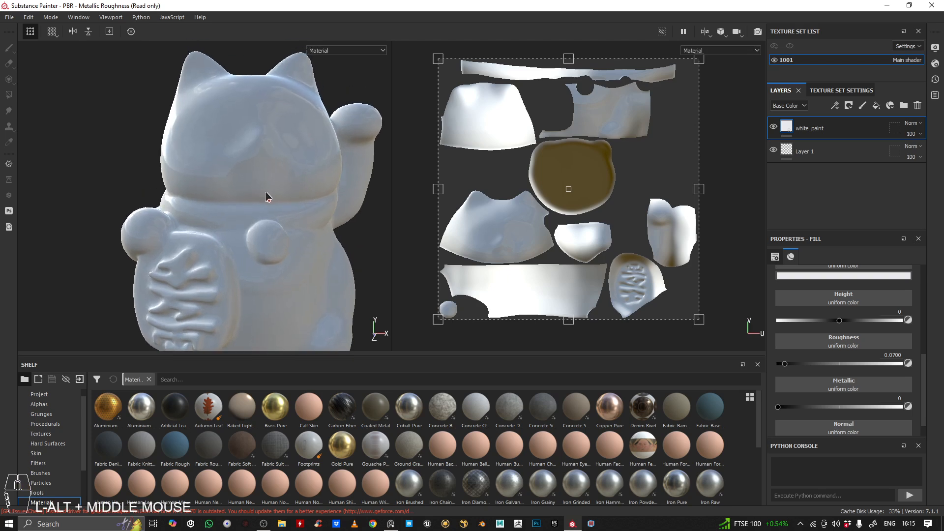
right_click_drag(266, 197, 243, 201, "alt")
middle_click_drag(243, 202, 236, 152, "alt")
left_click_drag(237, 152, 144, 195, "alt")
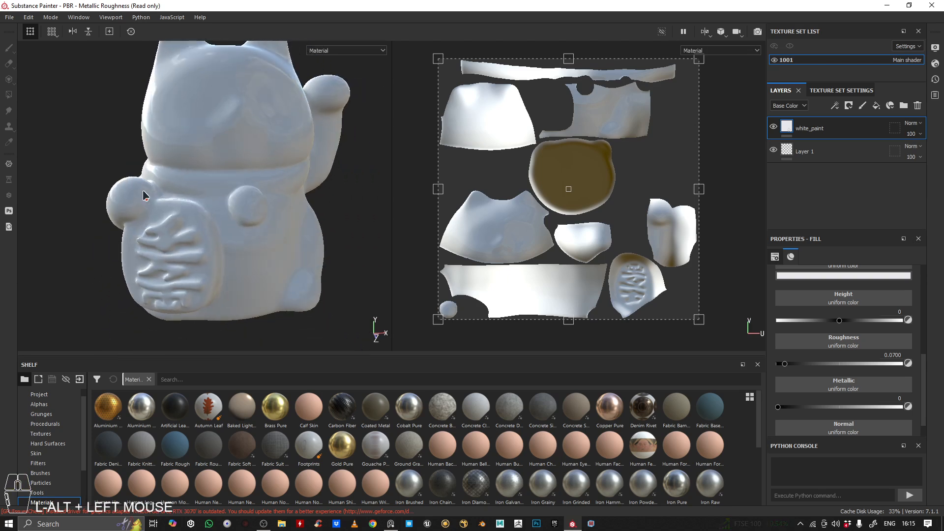
Compare the model's collar, bell and plaque with the full-body photo of the ceramic cat
right_click_drag(0, 30, 523, 183)
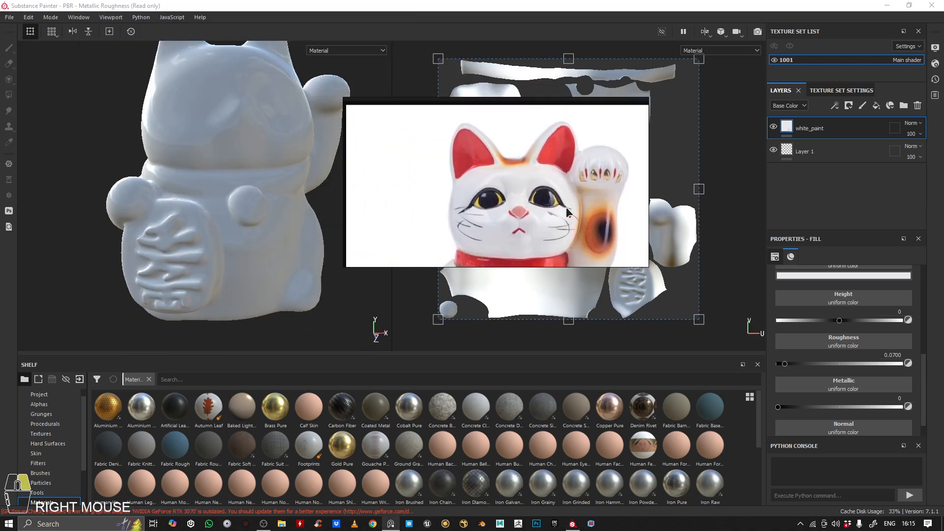
right_click_drag(567, 208, 0, 197)
middle_click_drag(260, 192, 259, 202, "alt")
right_click_drag(259, 202, 326, 158, "alt")
left_click_drag(327, 159, 366, 165, "alt")
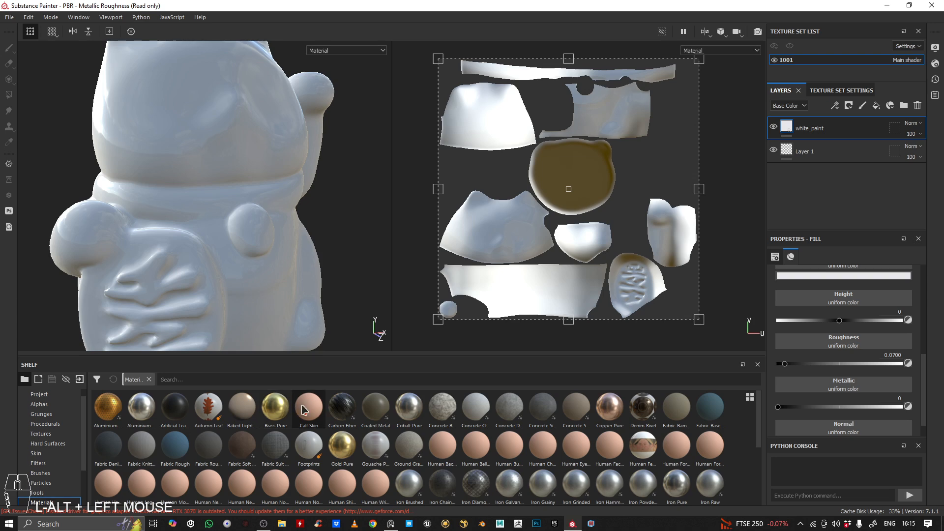
right_click_drag(0, 113, 681, 274)
scroll(682, 275, "down", 3)
scroll(683, 277, "up", 4)
middle_click_drag(692, 279, 649, 235)
scroll(656, 252, "down", 4)
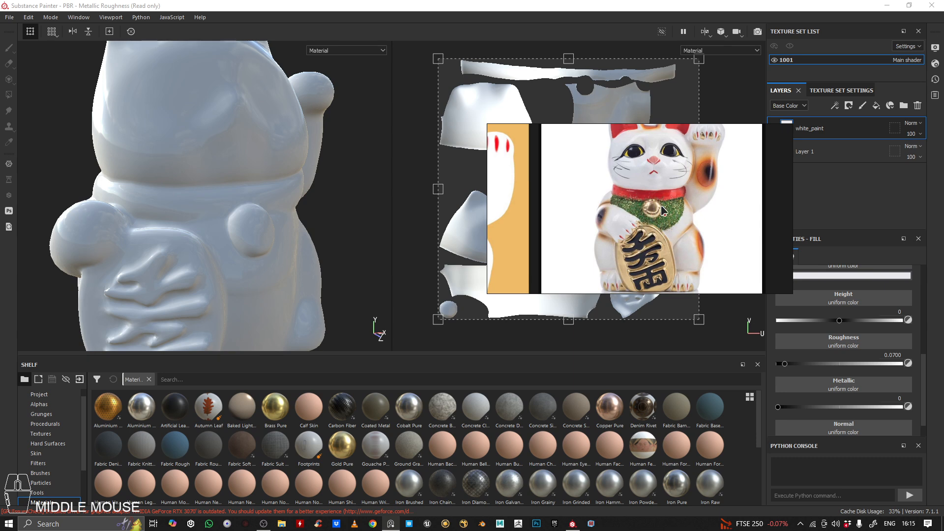
right_click_drag(638, 245, 0, 216)
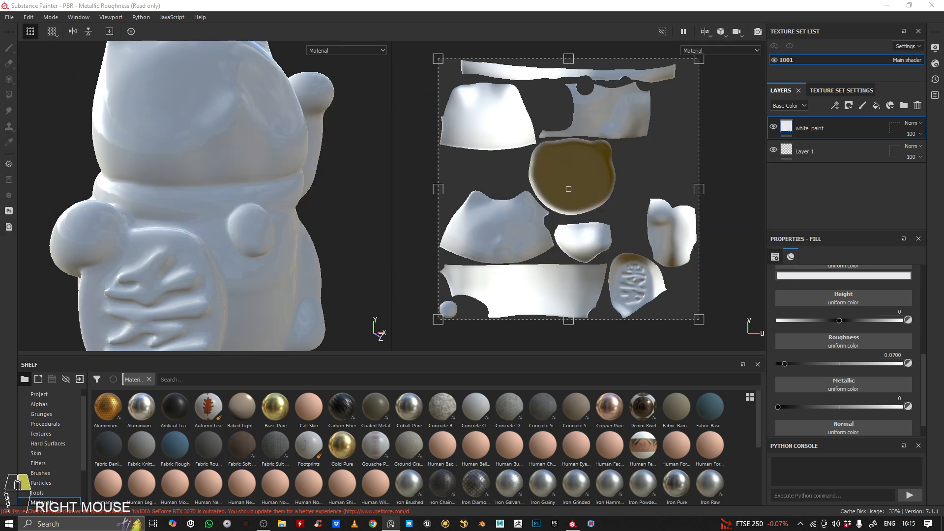
Add the Gold Pure material from the shelf as a new layer above white_paint
scroll(49, 433, "down", 3)
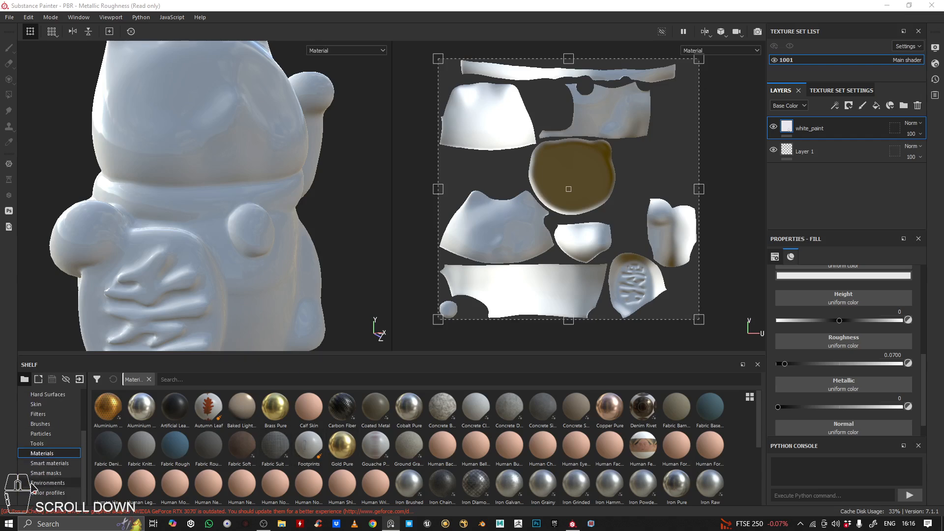
scroll(64, 419, "up", 1)
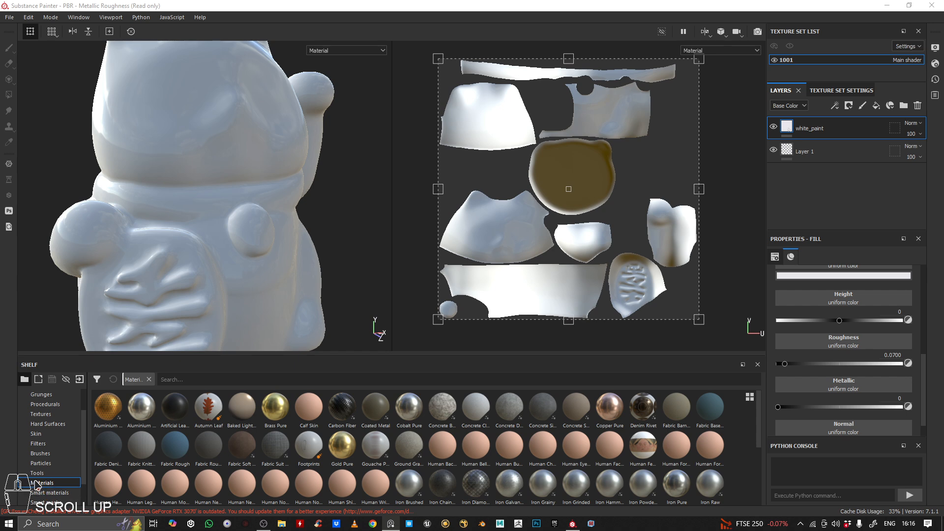
left_click(58, 484)
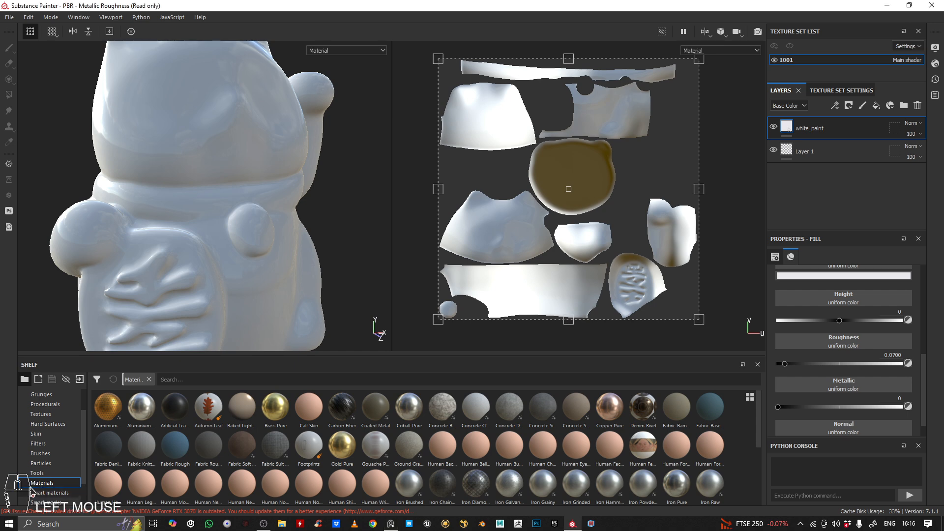
scroll(522, 469, "down", 1)
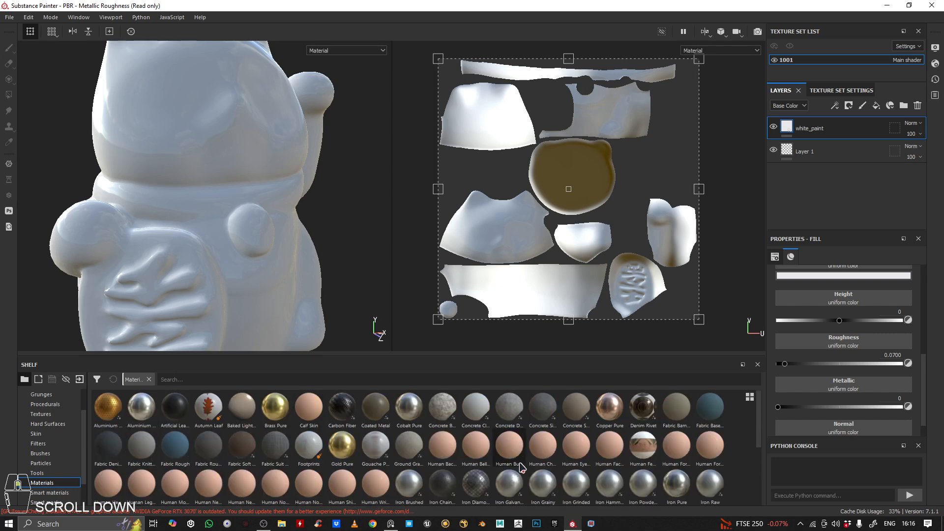
scroll(521, 467, "up", 1)
scroll(518, 463, "down", 1)
scroll(518, 463, "up", 1)
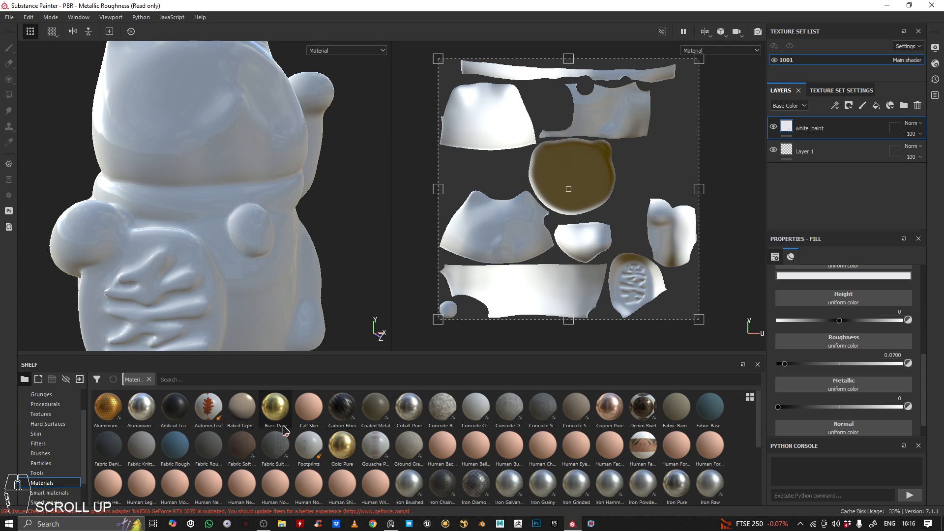
mouse_move(343, 452)
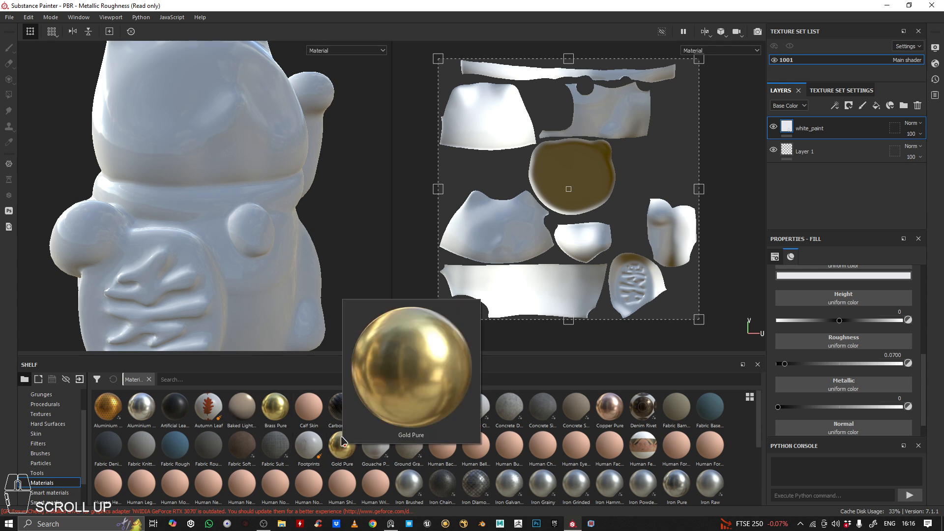
left_click_drag(347, 454, 815, 117)
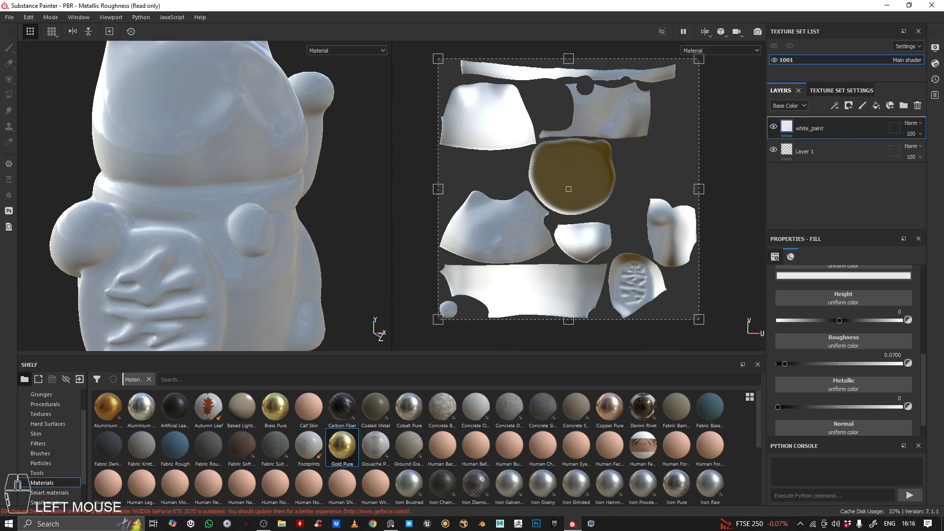
Inspect the gold material on the cat's plaque, collar and bell from different angles
mouse_move(166, 184)
left_mouse_down("alt")
mouse_move(192, 186)
mouse_move(166, 187)
left_mouse_up("alt")
right_click_drag(166, 188, 233, 155, "alt")
middle_click_drag(233, 155, 322, 170, "alt")
left_click_drag(322, 170, 214, 159, "alt")
middle_click_drag(214, 159, 192, 147, "alt")
right_click_drag(192, 148, 255, 154, "alt")
left_click_drag(255, 154, 218, 202, "alt")
right_click_drag(217, 203, 276, 225, "alt")
left_click_drag(276, 225, 204, 186, "alt")
right_click_drag(205, 186, 225, 162, "alt")
left_click_drag(225, 167, 231, 176, "alt")
middle_click_drag(235, 195, 289, 138, "alt")
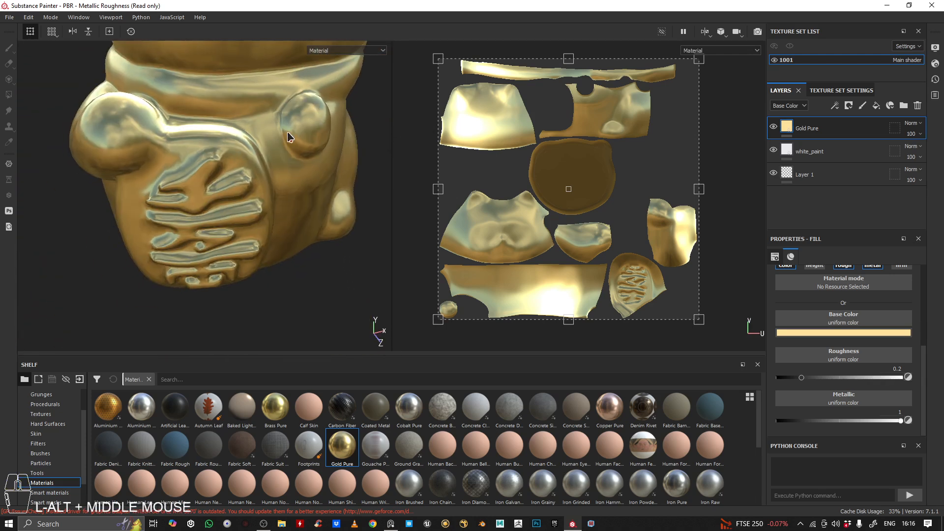
left_click_drag(289, 139, 251, 216, "alt")
right_click_drag(251, 216, 332, 228, "alt")
middle_click_drag(331, 228, 238, 261, "alt")
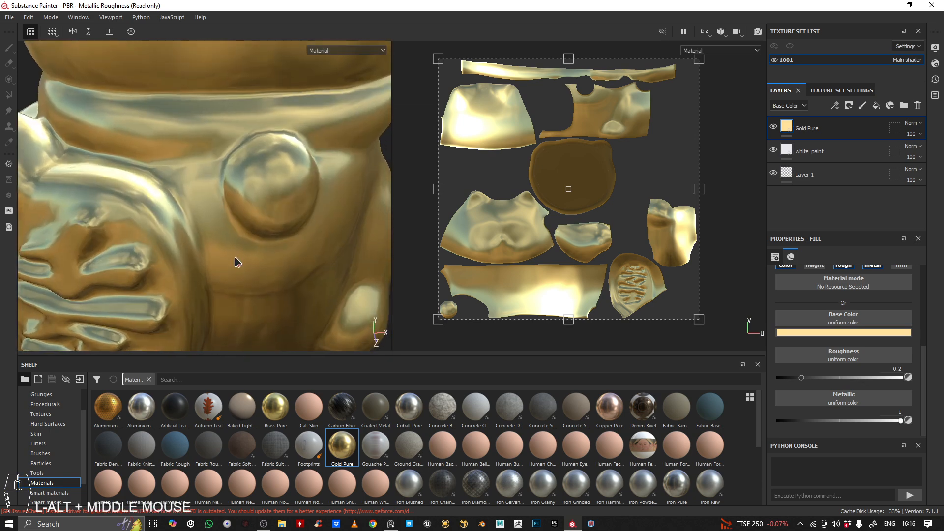
right_click_drag(238, 261, 201, 217, "alt")
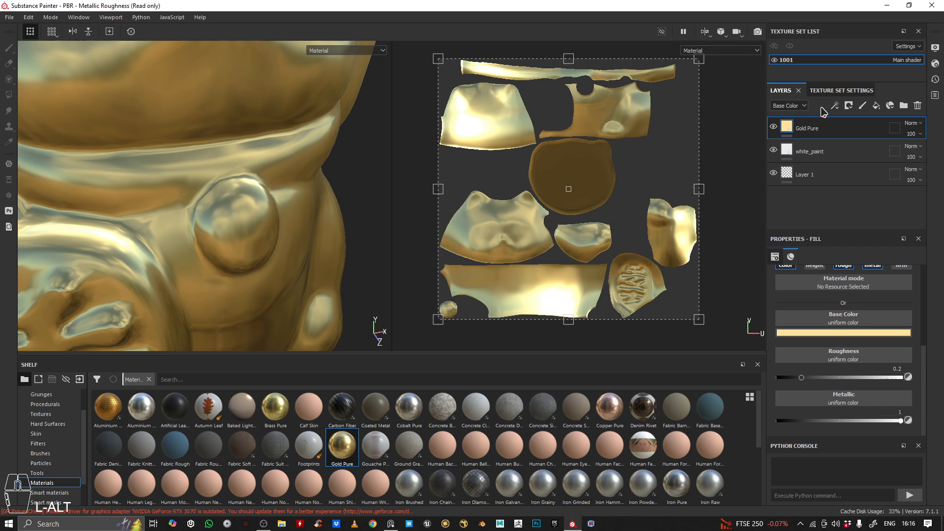
Add a black mask to the Gold Pure layer and prepare the Paint brush on that mask with grayscale at 1
right_click(839, 129)
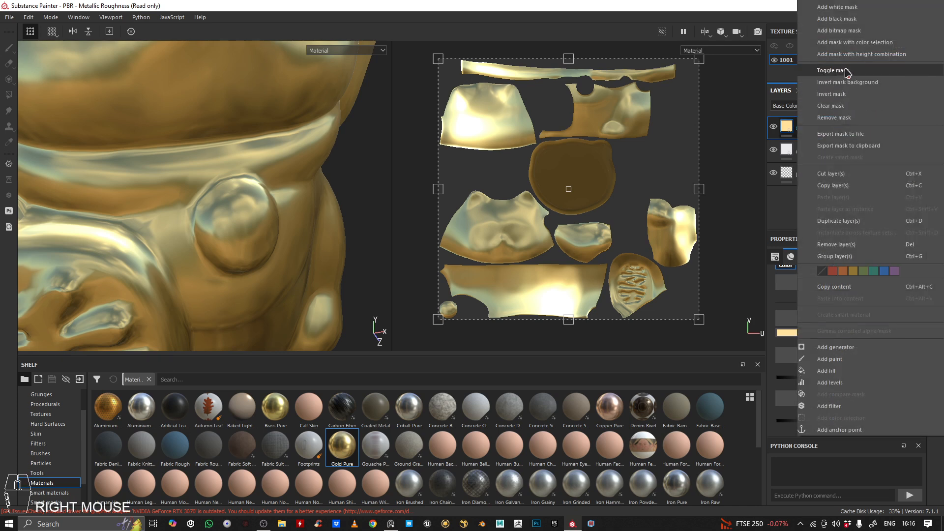
left_click(841, 19)
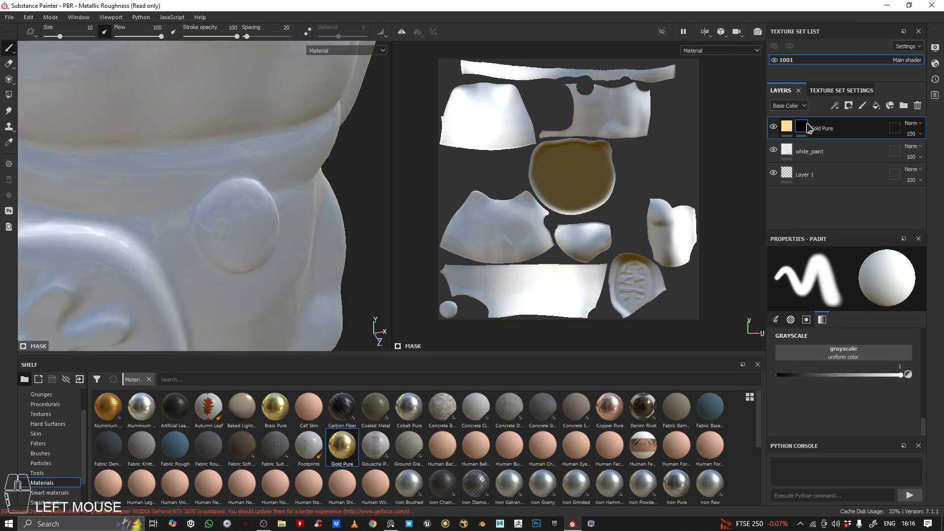
left_click_drag(227, 217, 229, 192, "alt")
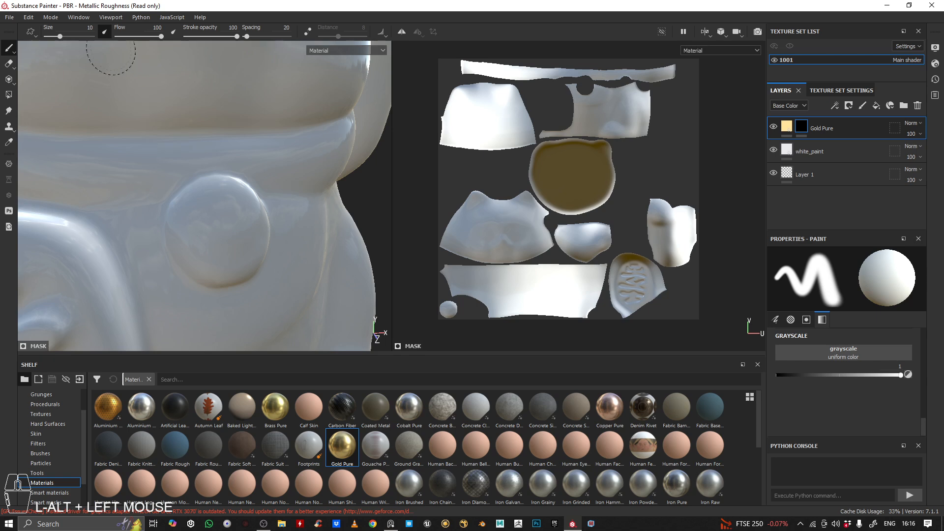
left_click(806, 126)
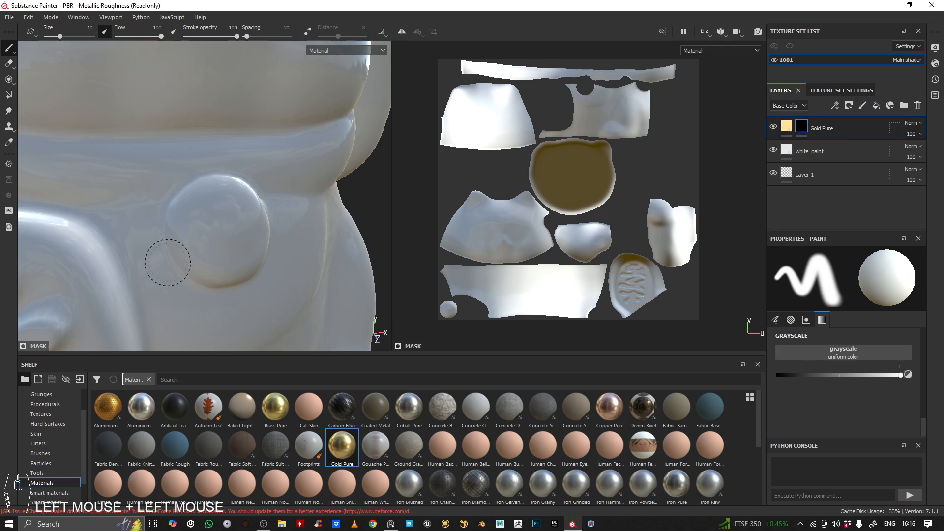
left_click(11, 50)
left_click(45, 48)
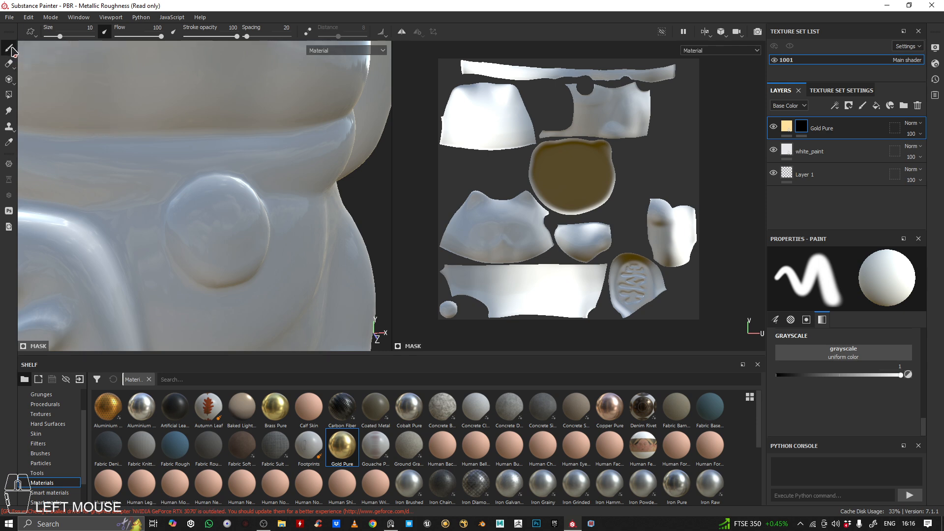
left_click_drag(896, 378, 943, 377)
left_click(789, 129)
left_click(802, 127)
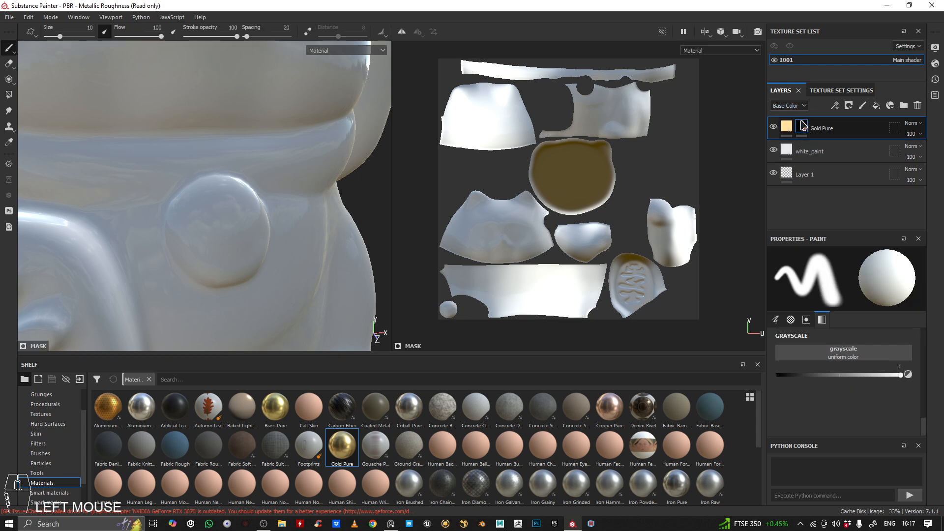
Paint the round bell below the collar into the Gold Pure mask, covering its front and sides in gold
right_click_drag(158, 190, 211, 168, "alt")
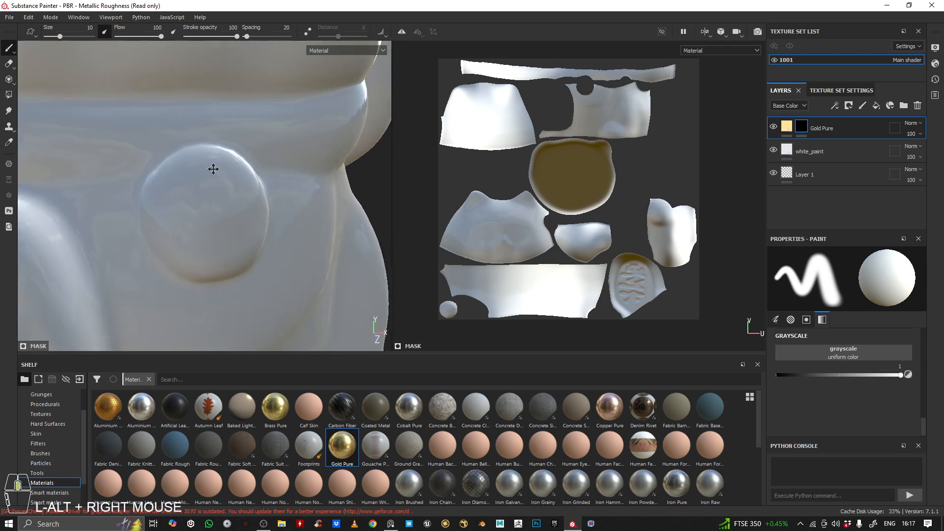
mouse_move(211, 168)
left_mouse_down("alt")
mouse_move(212, 192)
mouse_move(217, 177)
mouse_move(212, 191)
mouse_move(232, 213)
mouse_move(192, 161)
mouse_move(179, 161)
mouse_move(168, 185)
left_mouse_up("alt")
left_click_drag(168, 185, 225, 193, "alt")
mouse_move(183, 143)
left_mouse_down()
mouse_move(148, 185)
mouse_move(176, 196)
mouse_move(165, 215)
mouse_move(208, 255)
left_mouse_up()
left_click_drag(208, 254, 154, 183, "alt")
middle_click_drag(154, 183, 159, 189, "alt")
mouse_move(156, 219)
left_mouse_down()
mouse_move(162, 239)
mouse_move(146, 235)
mouse_move(173, 231)
mouse_move(141, 216)
left_mouse_up()
mouse_move(176, 153)
left_mouse_down()
mouse_move(206, 184)
mouse_move(195, 217)
left_mouse_up()
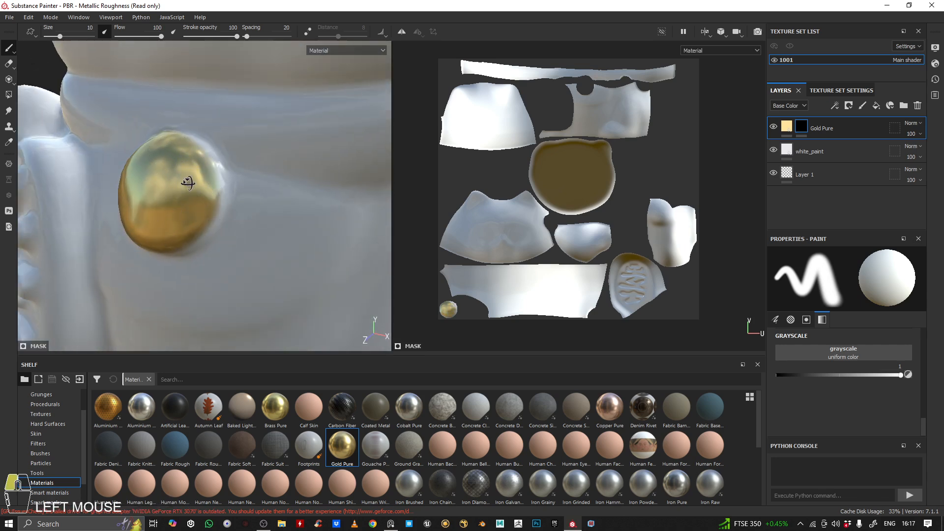
left_click_drag(188, 184, 170, 201, "alt")
mouse_move(192, 132)
left_mouse_down()
mouse_move(219, 165)
mouse_move(214, 185)
left_mouse_up()
mouse_move(215, 183)
left_mouse_down("alt")
mouse_move(228, 143)
mouse_move(215, 199)
mouse_move(188, 228)
mouse_move(218, 185)
mouse_move(210, 211)
mouse_move(183, 228)
mouse_move(222, 202)
mouse_move(150, 237)
mouse_move(129, 232)
left_mouse_up("alt")
mouse_move(140, 217)
left_mouse_down("alt")
mouse_move(178, 173)
mouse_move(118, 198)
mouse_move(173, 173)
mouse_move(136, 183)
mouse_move(175, 161)
left_mouse_up("alt")
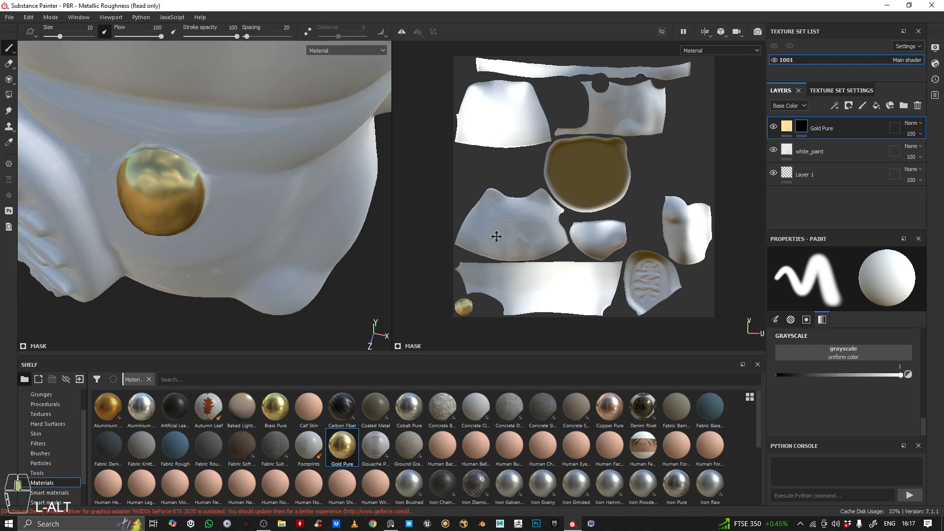
Fill the uncovered outer edges of the bell's UV island with gold by painting the Gold Pure mask in the 2D view
scroll(497, 236, "up", 3)
middle_click_drag(498, 236, 567, 306)
scroll(574, 304, "down", 15)
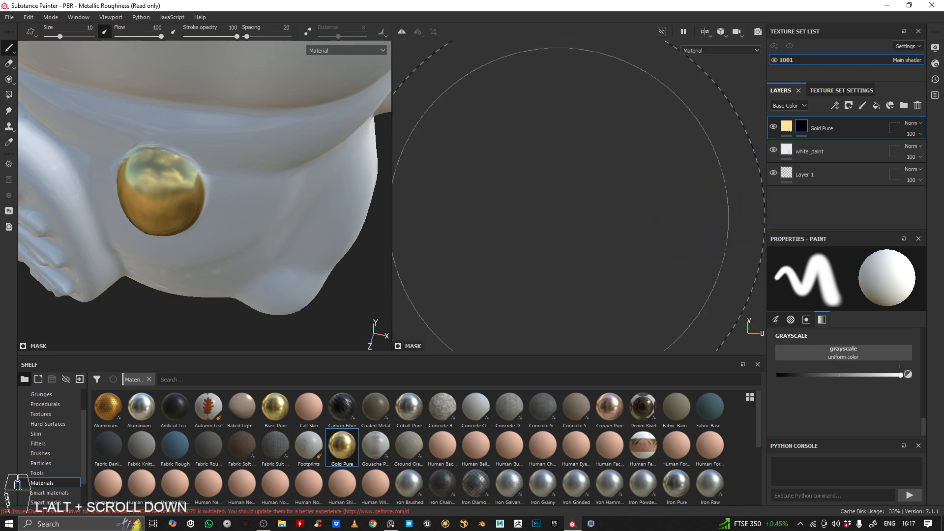
scroll(718, 248, "up", 3)
scroll(718, 248, "up", 7)
middle_click_drag(599, 184, 665, 203, "alt")
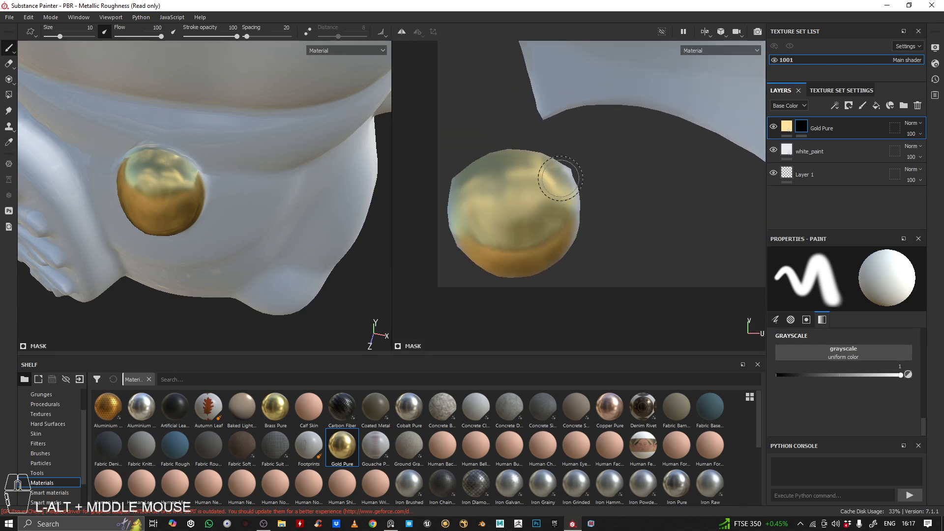
left_click_drag(556, 179, 574, 193)
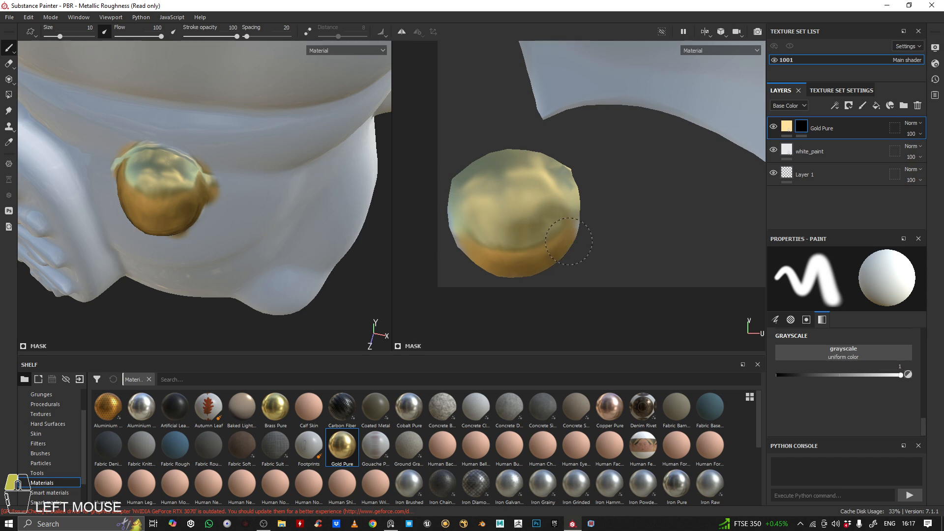
left_click_drag(569, 241, 537, 236)
Touch up the Gold Pure mask around the bell's sides and front on the 3D model
left_click_drag(196, 165, 212, 157, "alt")
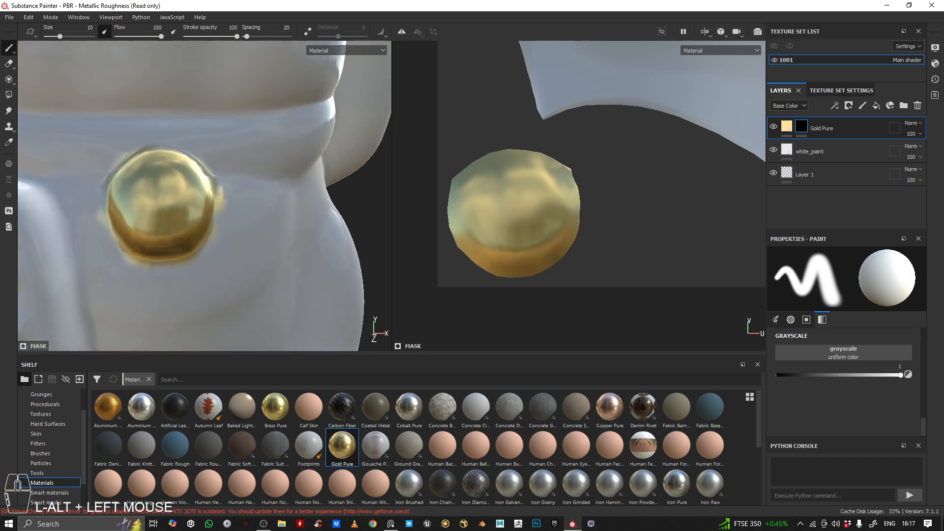
middle_click_drag(212, 157, 220, 143, "alt")
mouse_move(219, 143)
left_mouse_down("alt")
mouse_move(199, 161)
mouse_move(344, 190)
mouse_move(209, 192)
left_mouse_up("alt")
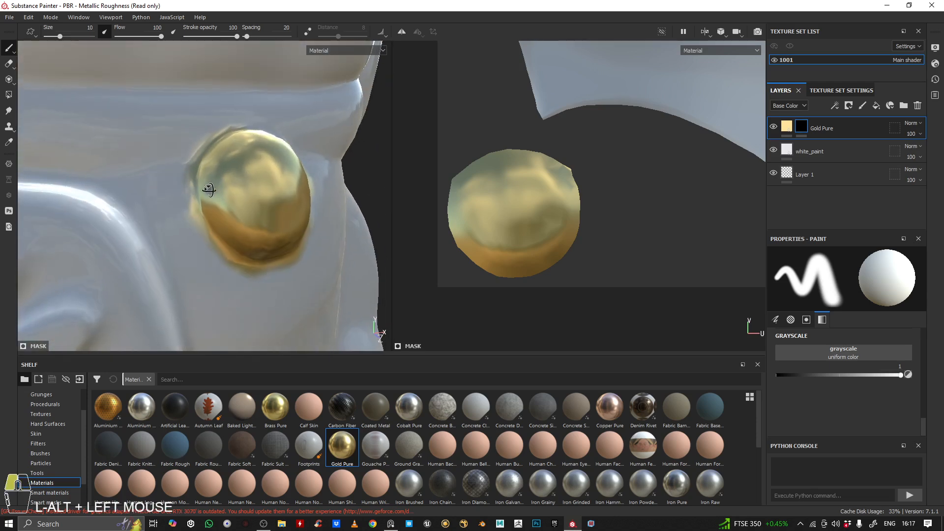
mouse_move(238, 163)
left_mouse_down()
mouse_move(210, 206)
mouse_move(233, 190)
left_mouse_up()
left_click_drag(238, 180, 195, 173, "alt")
middle_click_drag(282, 203, 236, 207, "alt")
mouse_move(271, 168)
left_mouse_down()
mouse_move(289, 189)
mouse_move(273, 169)
left_mouse_up()
left_click_drag(210, 132, 218, 133)
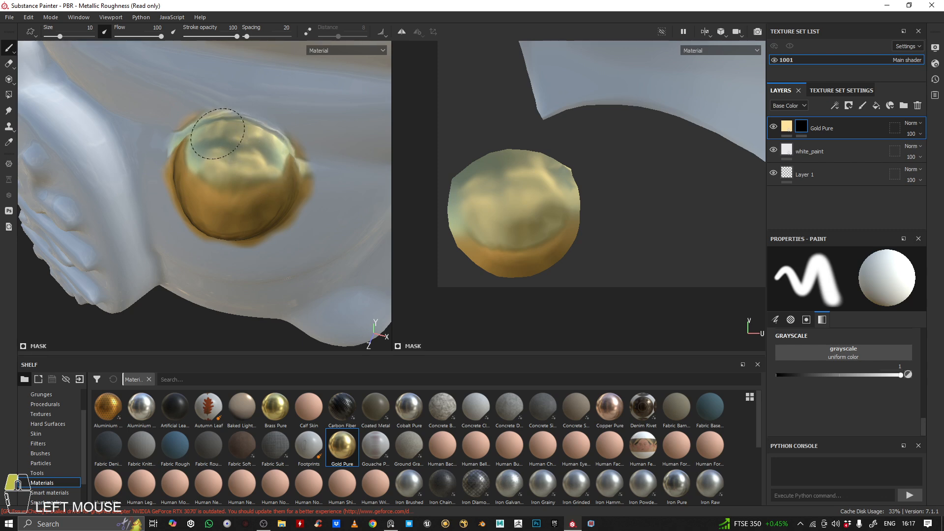
Inspect the gold coverage and the edge around the bell from several angles and distances
right_click_drag(291, 171, 191, 106, "alt")
left_click_drag(191, 106, 313, 122, "alt")
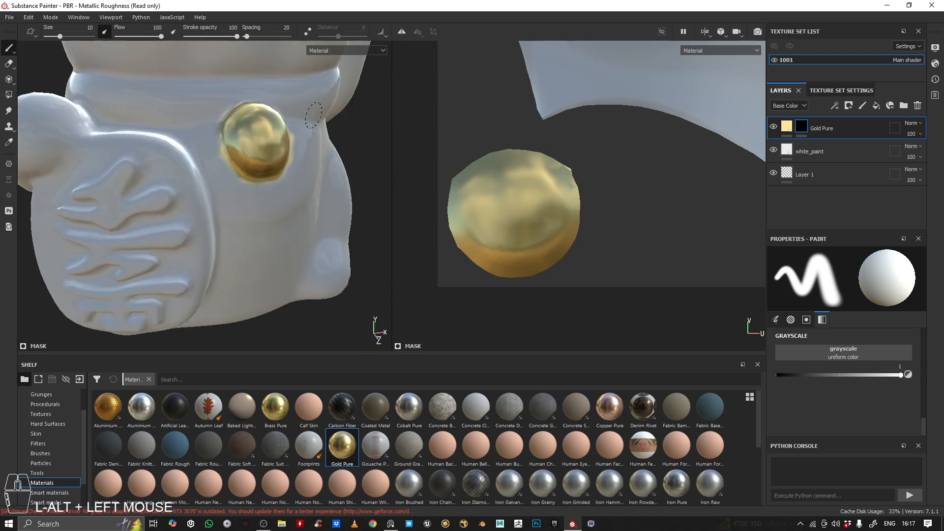
middle_click_drag(320, 105, 303, 148, "alt")
left_click_drag(303, 148, 251, 151, "alt")
middle_click_drag(359, 144, 215, 153, "alt")
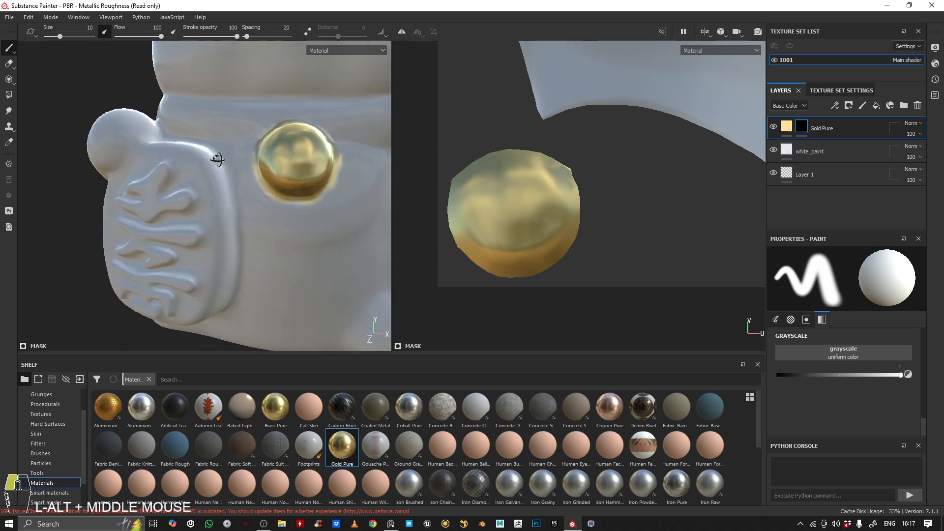
left_click_drag(215, 154, 236, 164, "alt")
middle_click_drag(269, 187, 184, 212, "alt")
right_click_drag(185, 211, 192, 162, "alt")
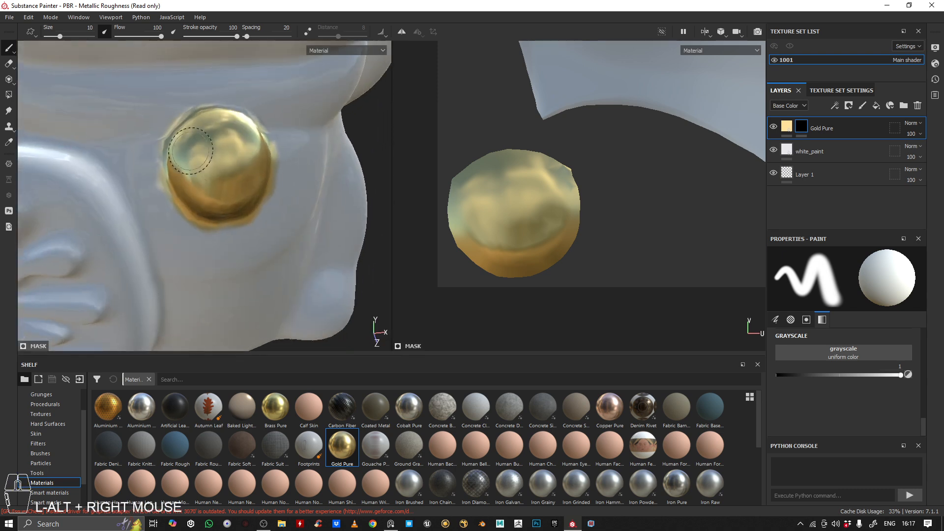
left_click_drag(192, 162, 363, 180, "alt")
right_click_drag(299, 197, 261, 196, "alt")
middle_click_drag(262, 196, 276, 154, "alt")
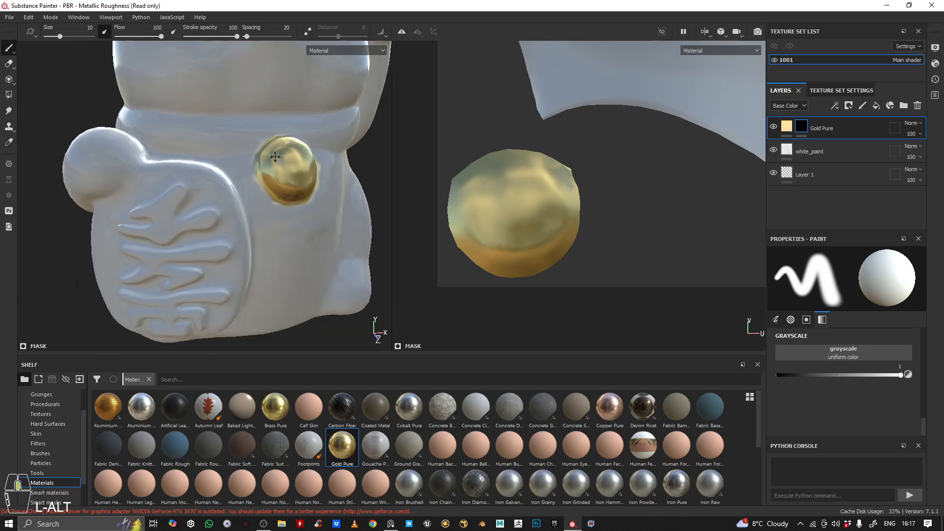
mouse_move(276, 154)
left_mouse_down("alt")
mouse_move(291, 135)
mouse_move(264, 152)
left_mouse_up("alt")
right_click_drag(264, 152, 216, 154, "alt")
middle_click_drag(216, 154, 208, 148, "alt")
left_click_drag(208, 148, 201, 160, "alt")
right_click_drag(200, 160, 203, 223, "alt")
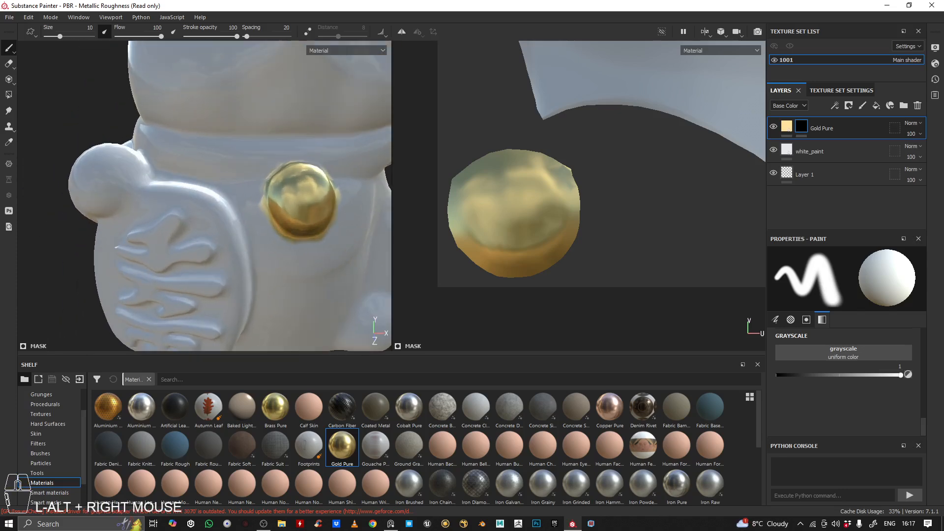
middle_click_drag(203, 222, 214, 186, "alt")
Fill the engraved plaque's UV island in the Gold Pure mask using Polygon Fill in UV chunk mode with color 1
scroll(485, 202, "up", 8)
scroll(485, 202, "up", 4)
middle_click_drag(565, 136, 428, 168, "alt")
scroll(604, 189, "up", 4)
scroll(607, 190, "down", 9)
middle_click_drag(602, 186, 610, 165, "alt")
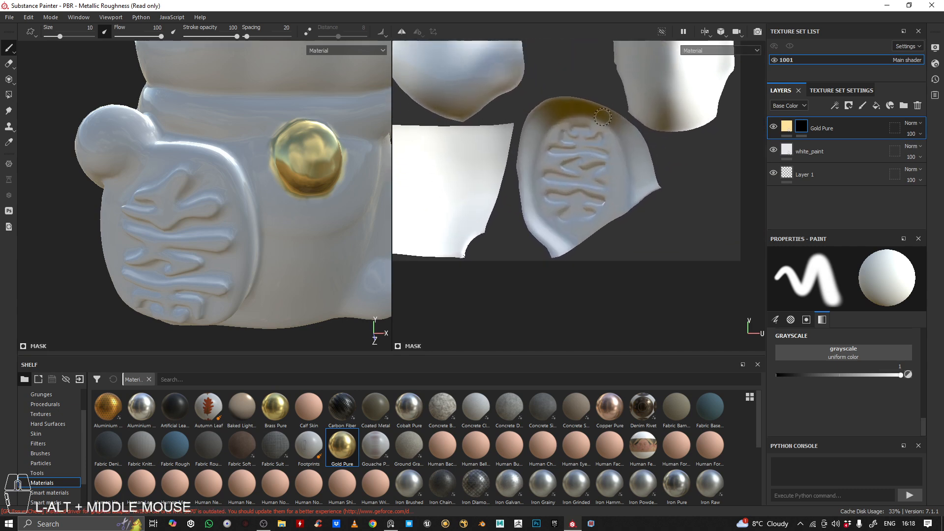
middle_click_drag(205, 183, 318, 188, "alt")
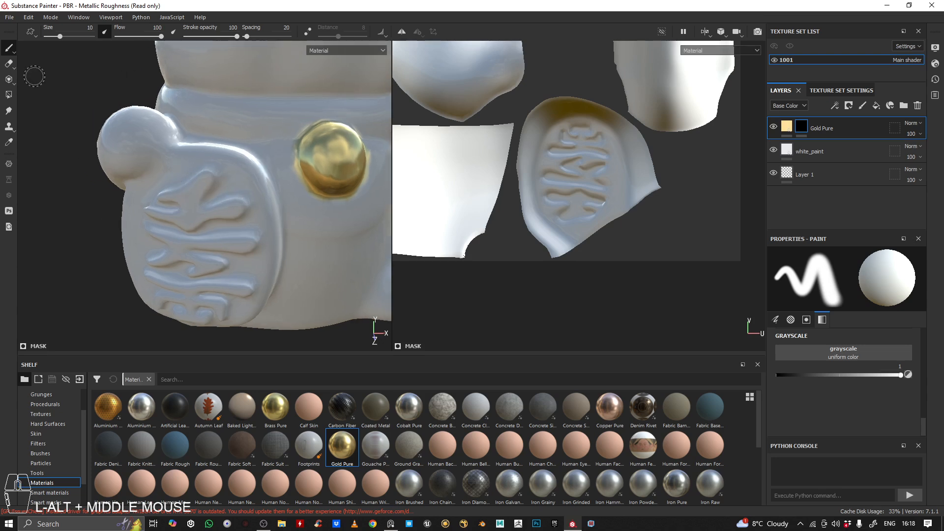
left_click(9, 95)
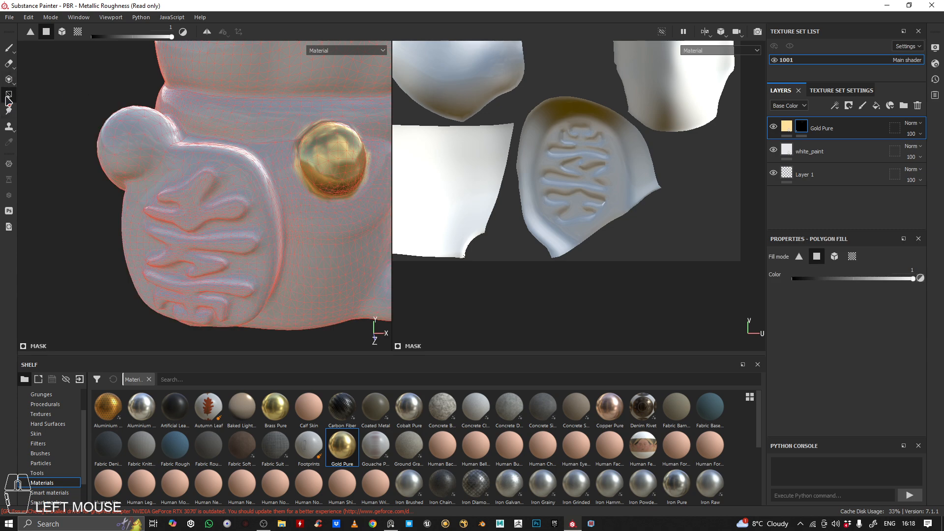
left_click(78, 32)
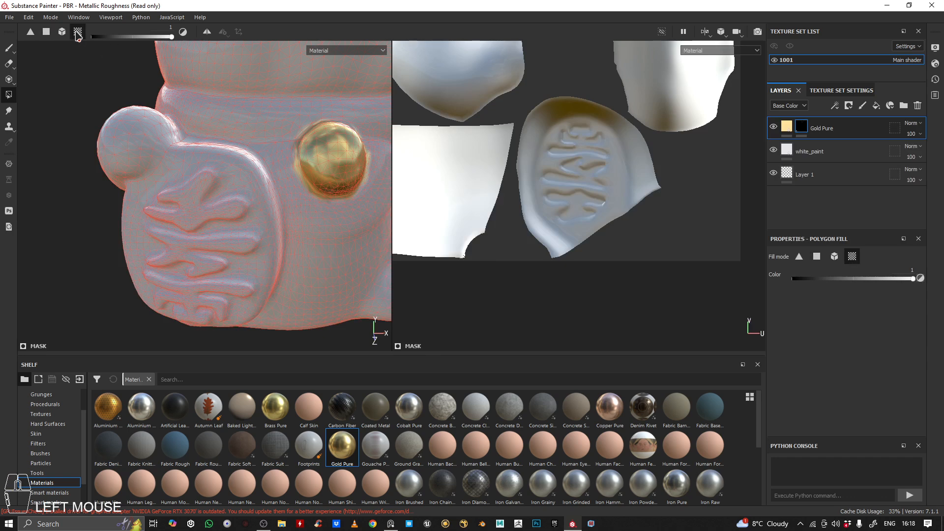
scroll(558, 177, "down", 2)
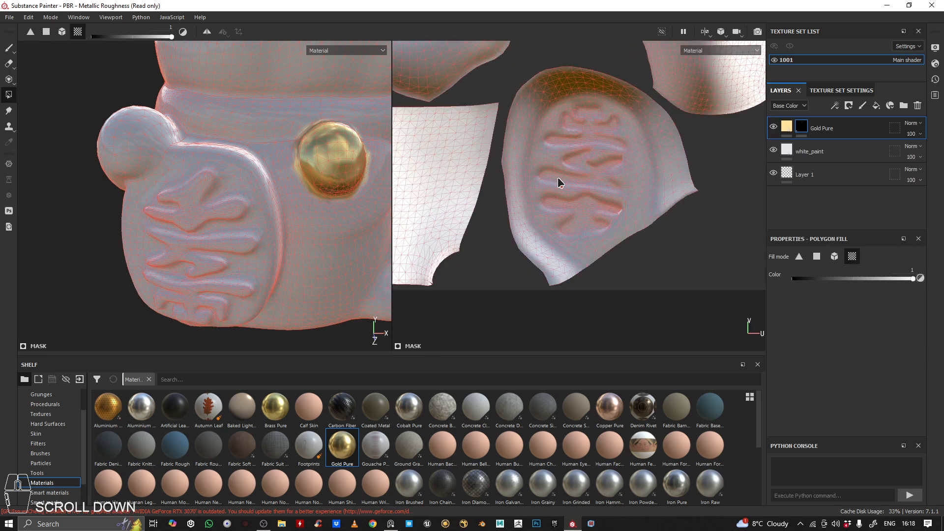
scroll(559, 176, "up", 2)
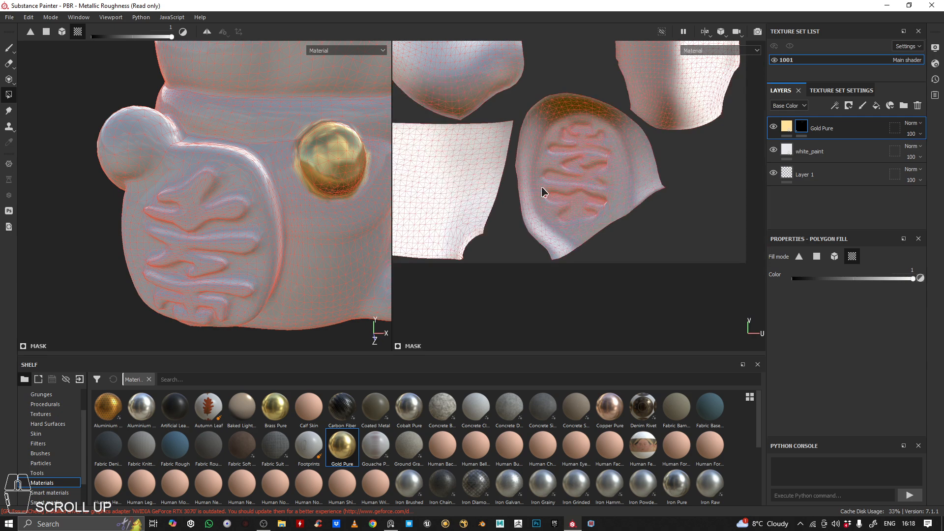
left_click(586, 160)
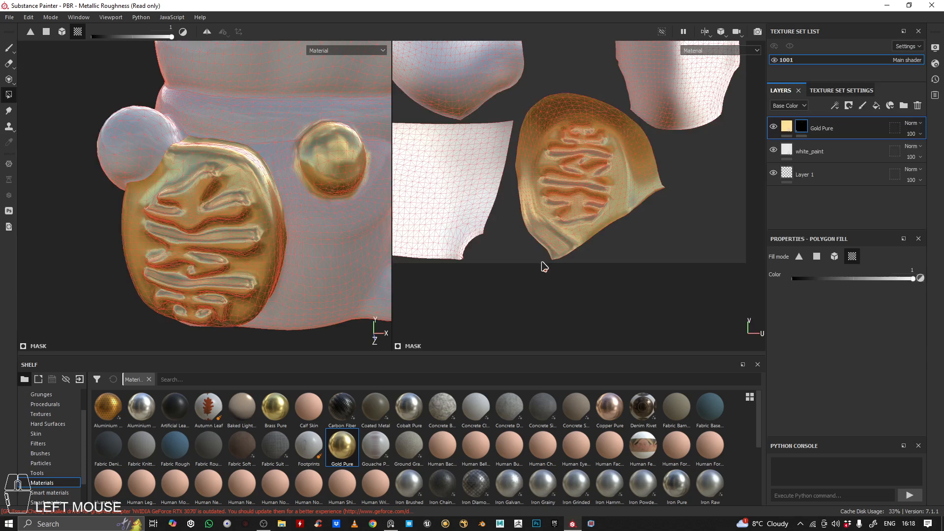
Check the gold plaque where it meets the paw and body, and undo the plaque fill
left_click_drag(234, 222, 211, 200, "alt")
right_click_drag(211, 200, 196, 187, "alt")
left_click_drag(197, 187, 92, 154, "alt")
right_click_drag(92, 155, 189, 173, "alt")
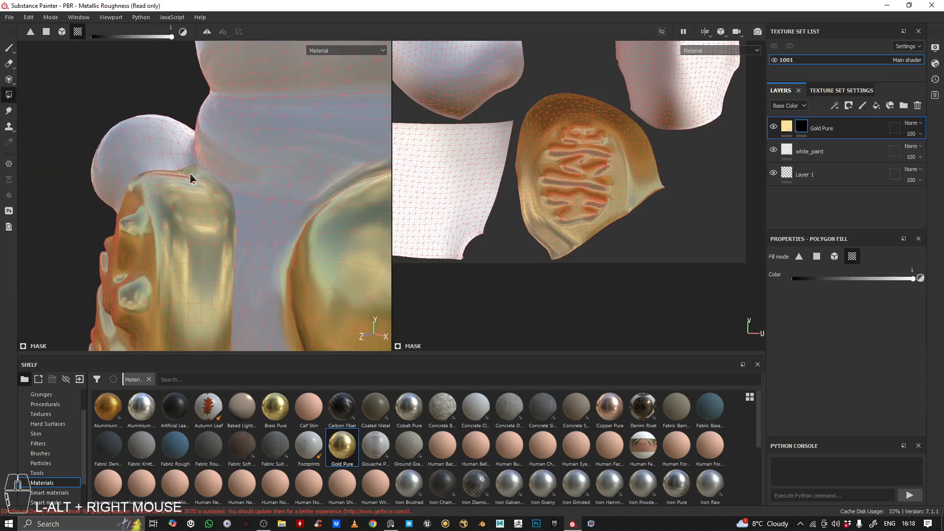
left_click_drag(189, 173, 199, 174, "alt")
right_click_drag(245, 179, 219, 182, "alt")
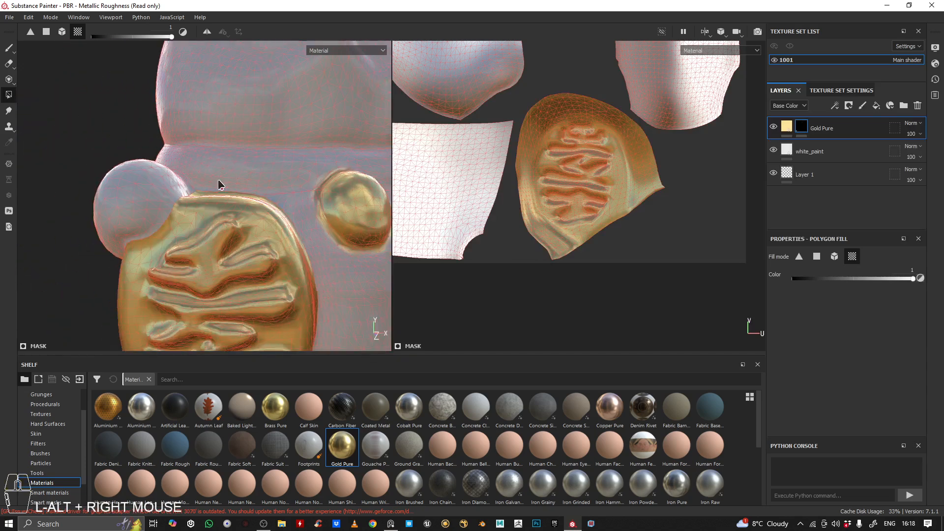
left_click(806, 128)
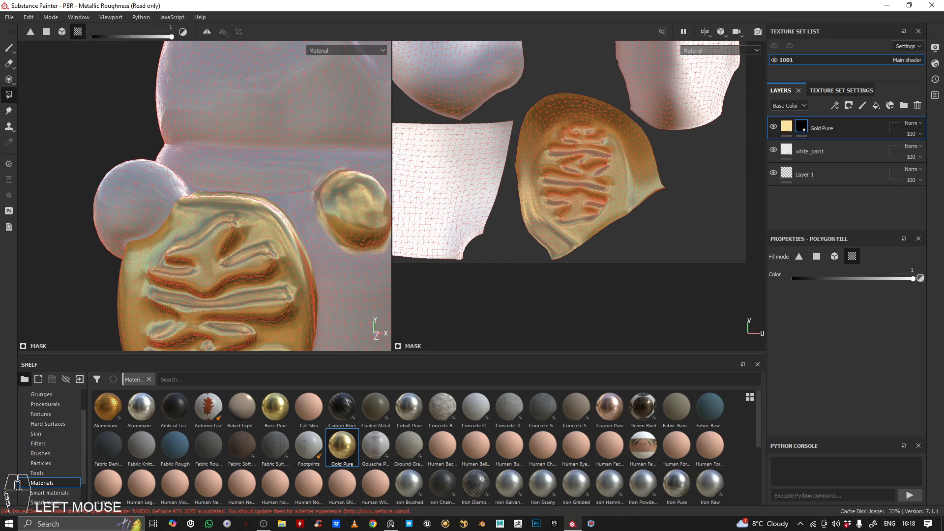
left_click_drag(384, 148, 166, 118, "alt")
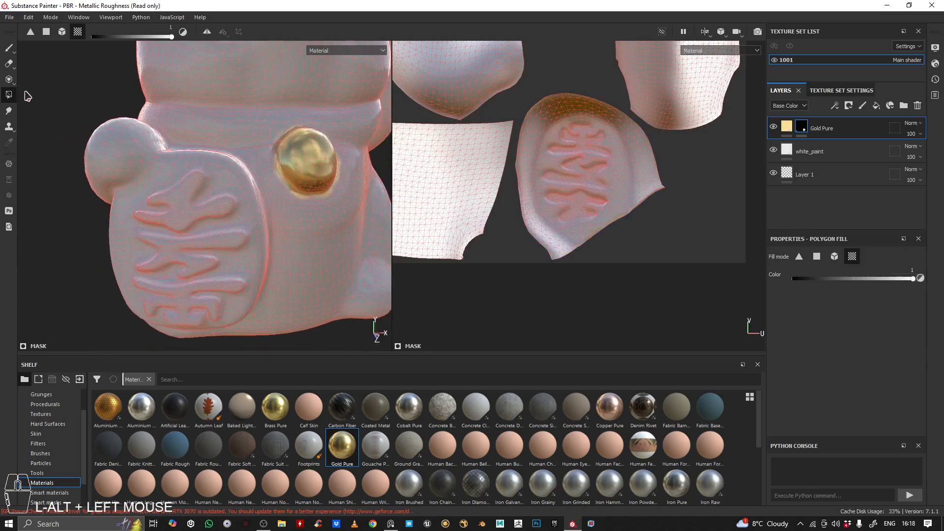
Apply a UV chunk Polygon Fill on the Gold Pure mask directly to the plaque on the 3D model
left_click(10, 94)
left_click(79, 34)
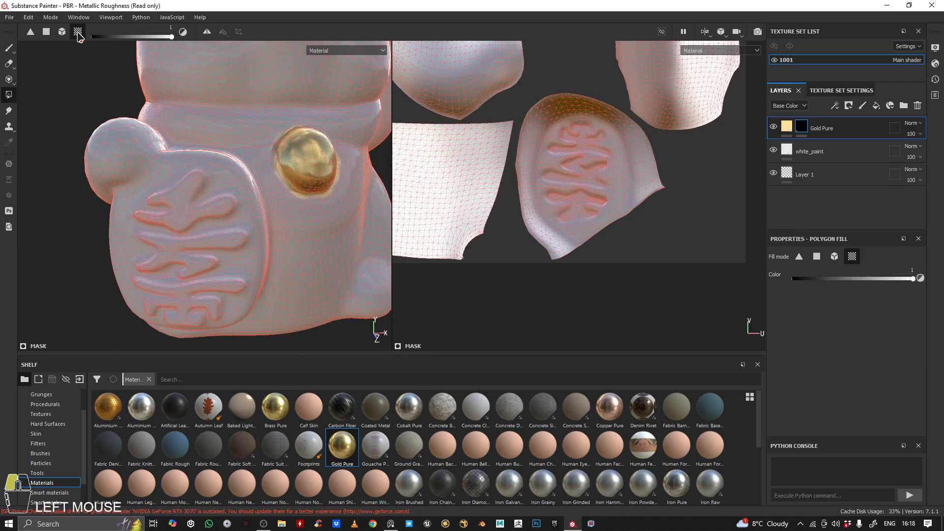
scroll(577, 179, "down", 2)
scroll(576, 173, "up", 3)
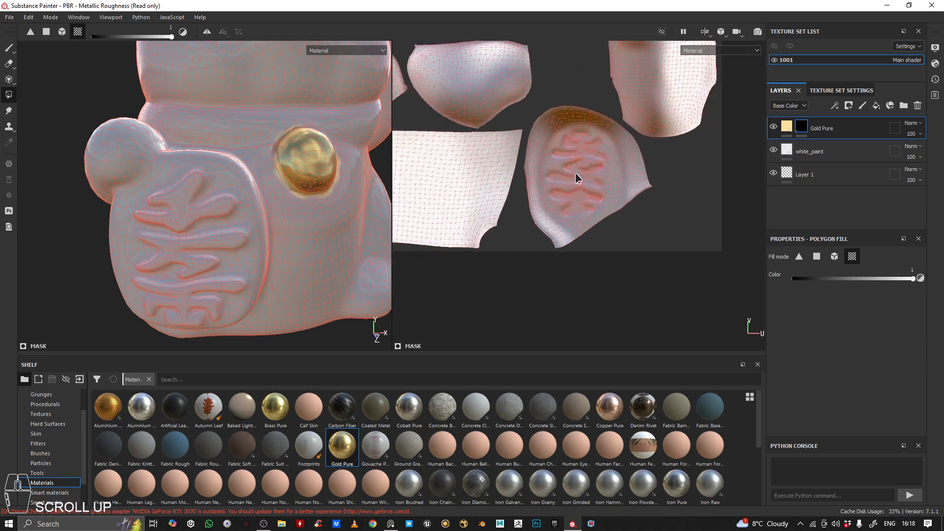
middle_click_drag(575, 173, 594, 190, "alt")
left_click_drag(192, 258, 206, 246, "alt")
right_click_drag(205, 246, 169, 244, "alt")
left_click_drag(168, 244, 135, 224, "alt")
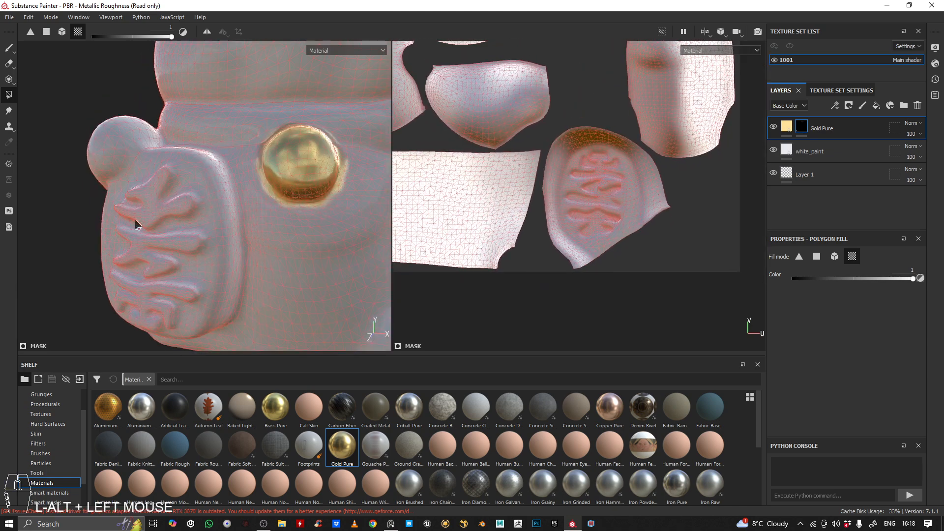
left_click_drag(211, 207, 197, 272, "alt")
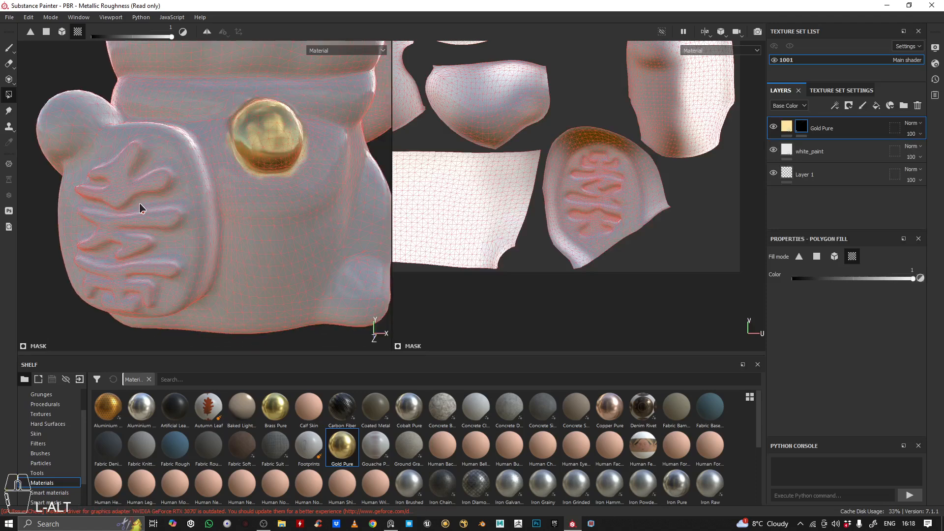
scroll(552, 212, "up", 2)
middle_click_drag(552, 212, 533, 202, "alt")
scroll(480, 261, "down", 3)
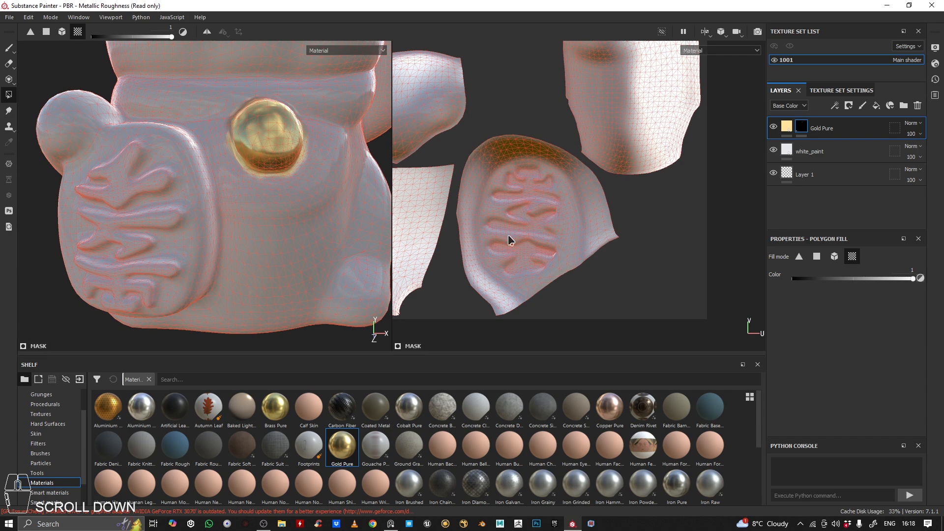
scroll(489, 227, "down", 1)
scroll(566, 162, "up", 1)
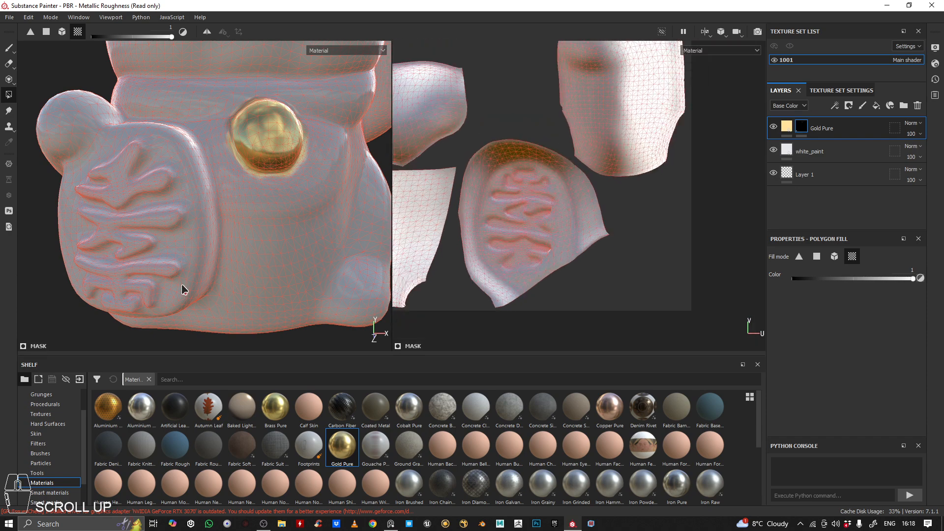
left_click_drag(150, 182, 213, 192, "alt")
left_click(201, 205)
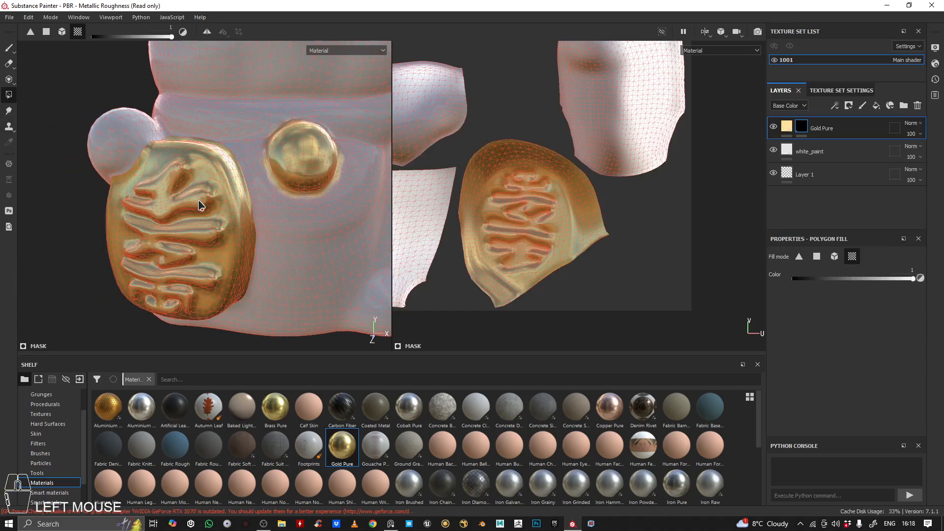
Examine the gold plaque's border with the paw and collar up close, keeping the Gold Pure mask selected
right_click_drag(205, 184, 249, 181, "alt")
left_click_drag(249, 181, 207, 205, "alt")
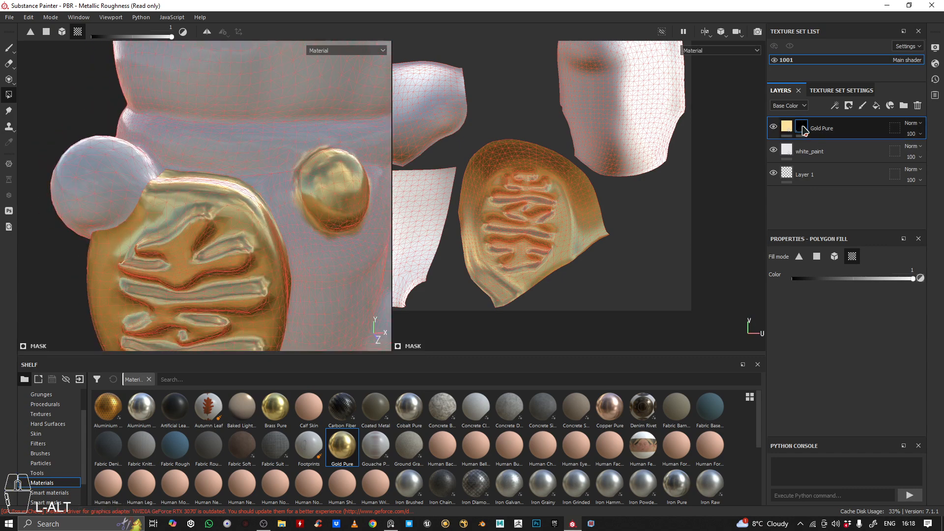
middle_click_drag(248, 235, 266, 231, "alt")
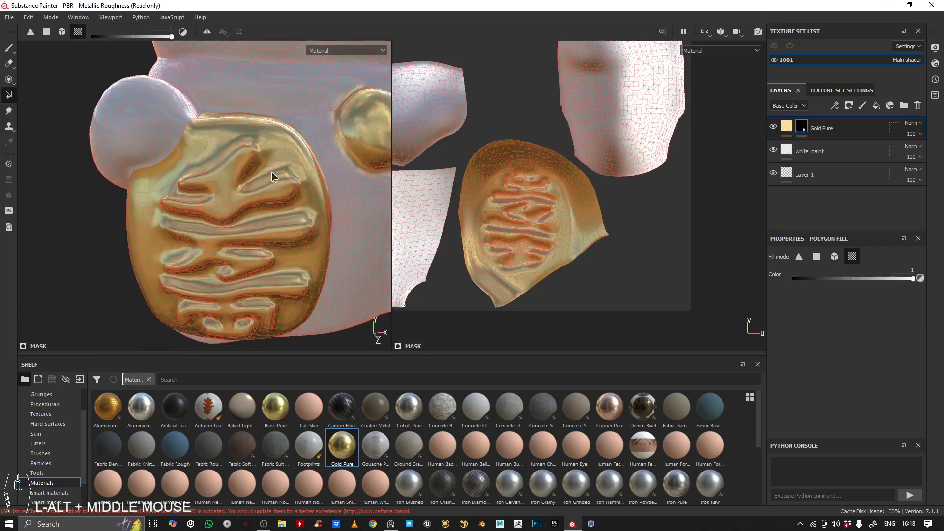
left_click_drag(265, 231, 143, 172, "alt")
middle_click_drag(143, 172, 217, 217, "alt")
right_click_drag(217, 217, 243, 144, "alt")
left_click_drag(243, 143, 216, 201, "alt")
left_click(804, 126)
left_click_drag(299, 231, 193, 186, "alt")
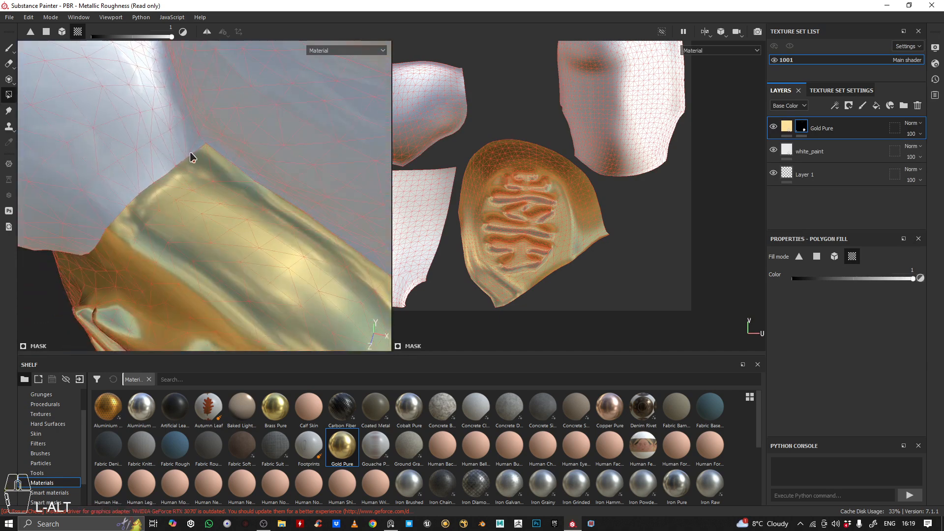
right_click_drag(141, 211, 139, 175, "alt")
left_click_drag(140, 175, 162, 167, "alt")
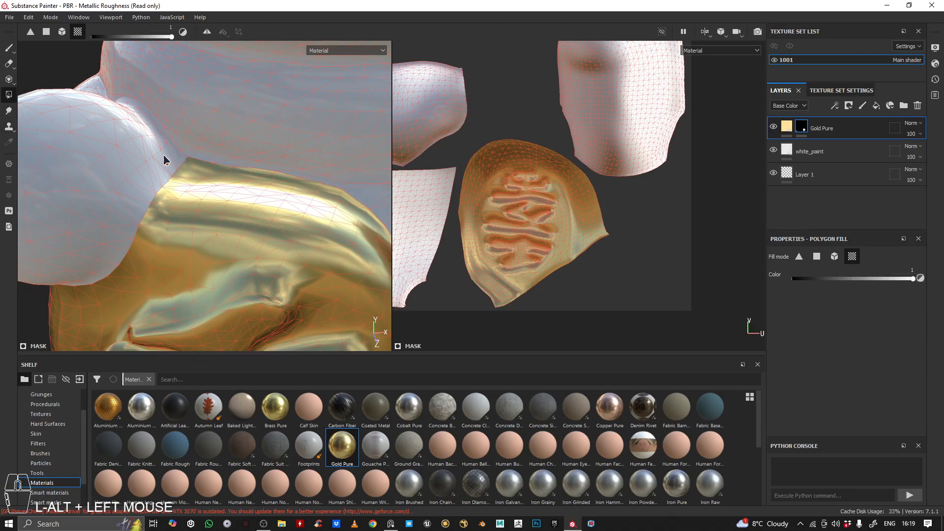
Switch to the Paint brush on the Gold Pure mask and set its size to 0.74
left_click(9, 48)
right_click(270, 217)
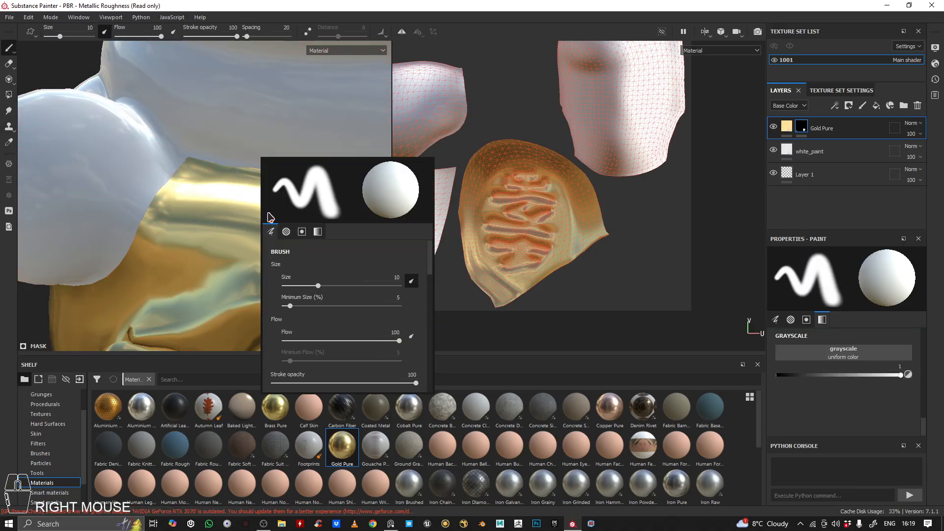
left_click_drag(318, 286, 287, 286)
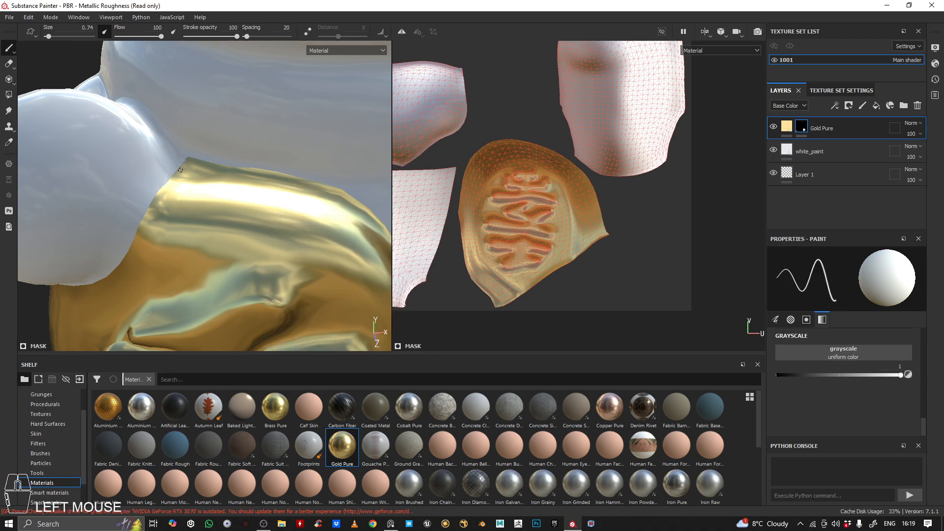
Set the brush size to 2.56 and paint gold on the mask where the plaque's upper edge meets the paw
right_click(235, 211)
left_click(245, 253)
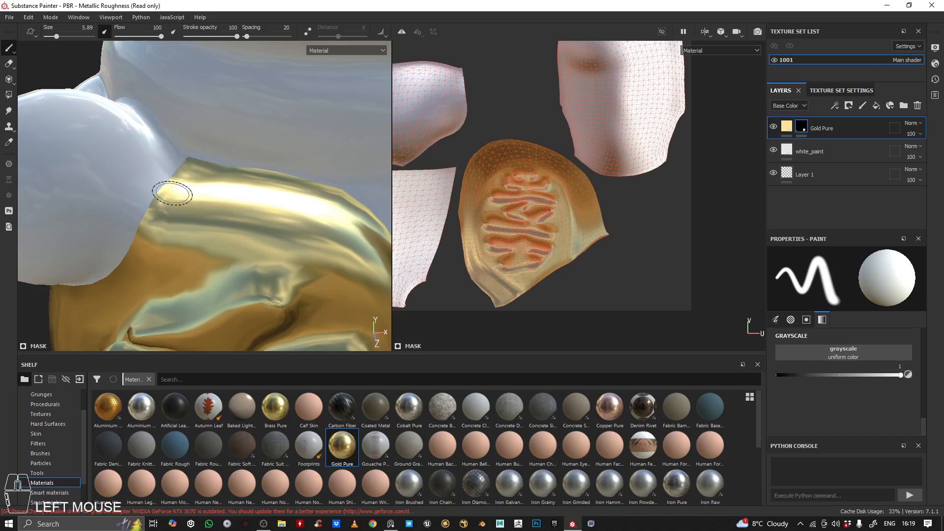
right_click(196, 203)
left_click(224, 259)
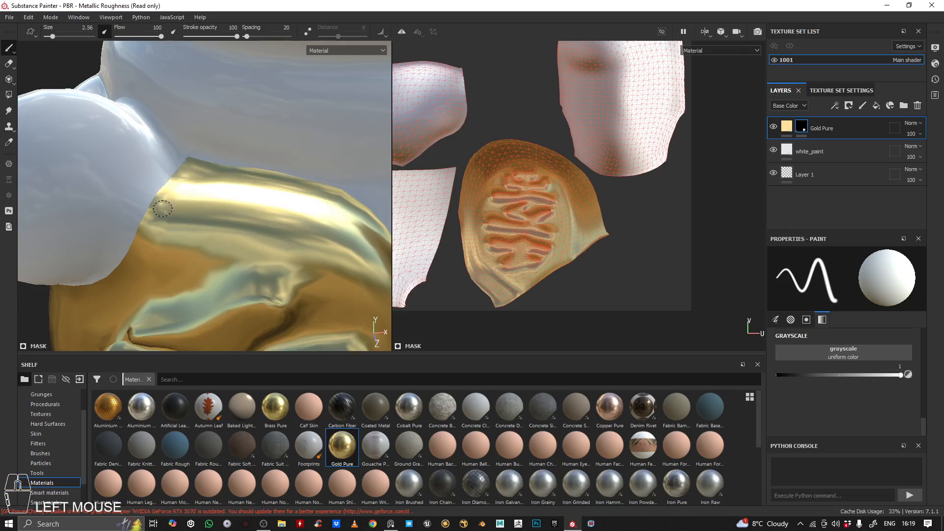
left_click_drag(162, 208, 177, 223, "alt")
right_click_drag(177, 222, 182, 183, "alt")
middle_click_drag(182, 183, 232, 206, "alt")
mouse_move(240, 173)
left_mouse_down()
mouse_move(200, 221)
mouse_move(179, 274)
left_mouse_up()
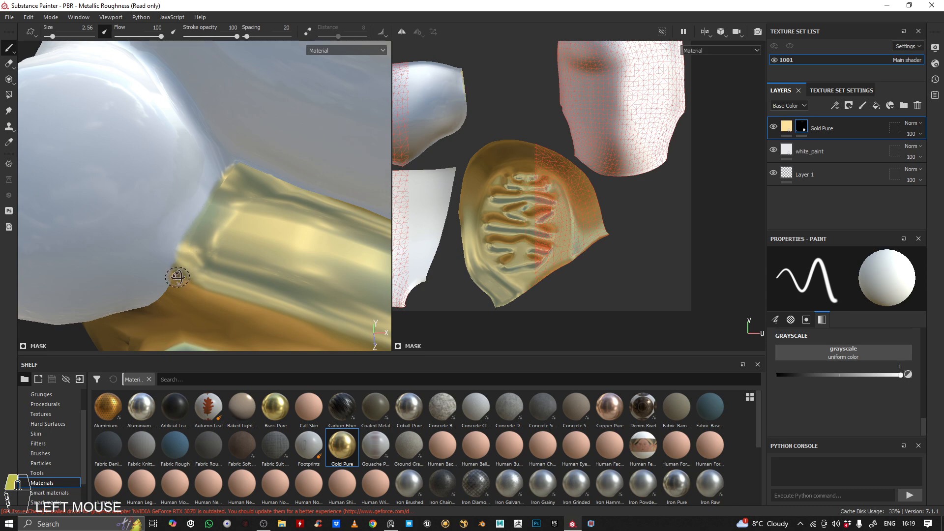
mouse_move(179, 274)
middle_mouse_down("alt")
mouse_move(263, 162)
mouse_move(245, 172)
middle_mouse_up("alt")
left_click_drag(246, 173, 231, 178)
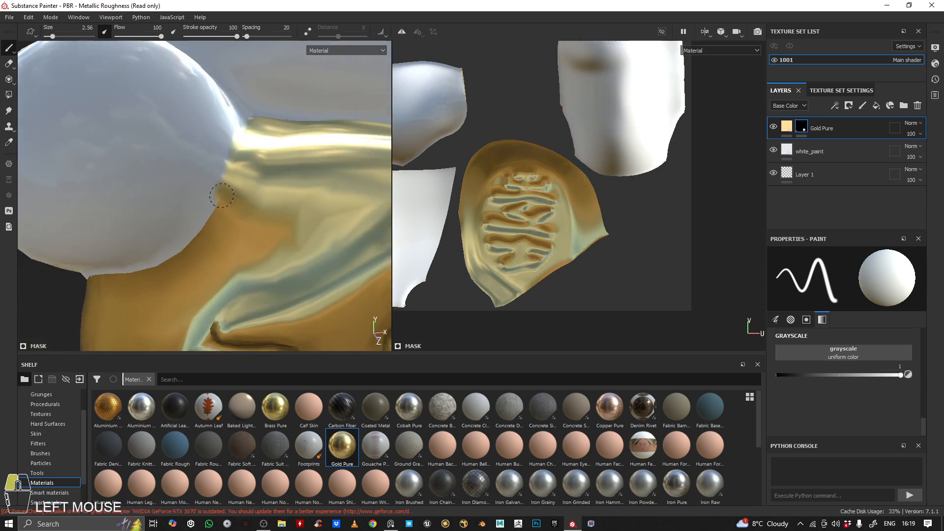
Paint gold along the plaque's border underneath the paw, following it back to where it meets the body
left_click_drag(191, 239, 145, 273)
middle_click_drag(200, 249, 234, 190, "alt")
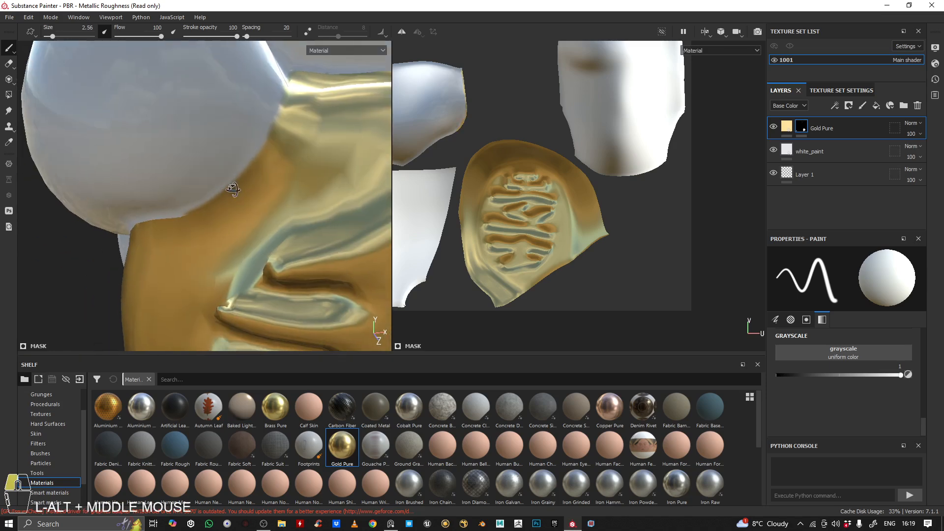
mouse_move(234, 190)
left_mouse_down("alt")
mouse_move(253, 191)
mouse_move(116, 260)
left_mouse_up("alt")
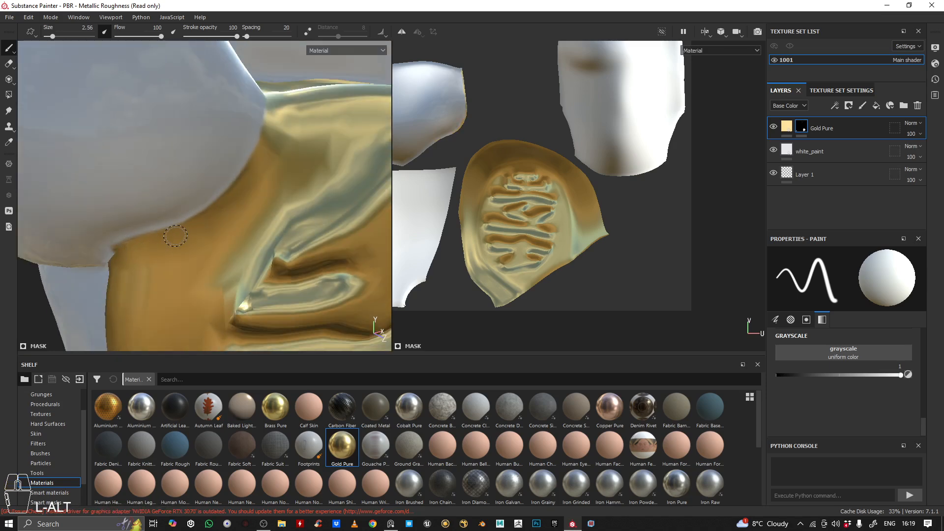
mouse_move(187, 216)
left_mouse_down("alt")
mouse_move(240, 184)
mouse_move(270, 148)
mouse_move(124, 257)
left_mouse_up("alt")
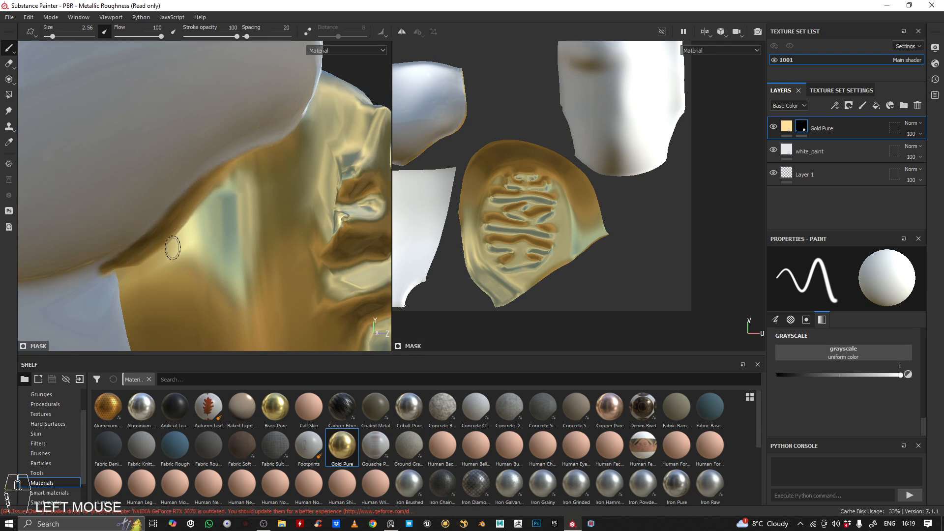
mouse_move(175, 245)
middle_mouse_down("alt")
mouse_move(173, 196)
mouse_move(259, 88)
middle_mouse_up("alt")
right_click_drag(260, 88, 261, 109, "alt")
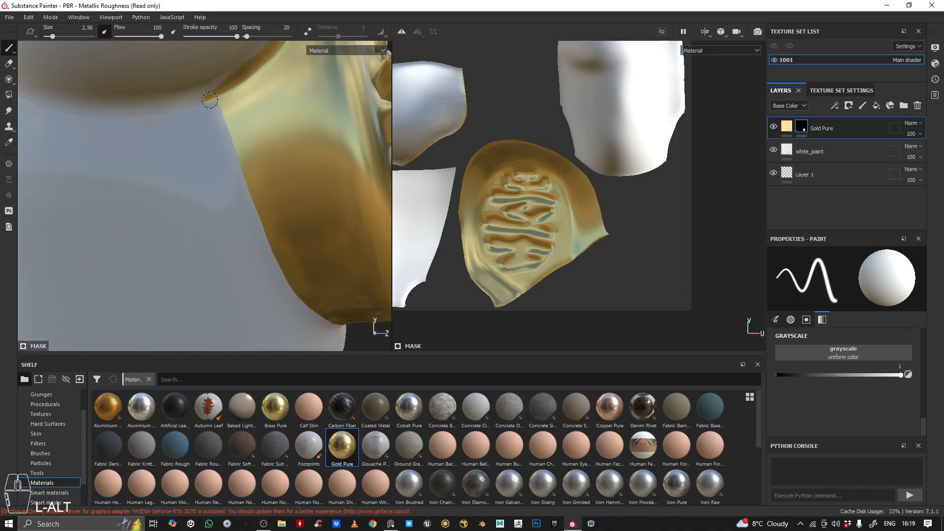
Extend the gold along the plaque's outer side edge against the body, from below the paw down to its base
left_click_drag(216, 108, 218, 111)
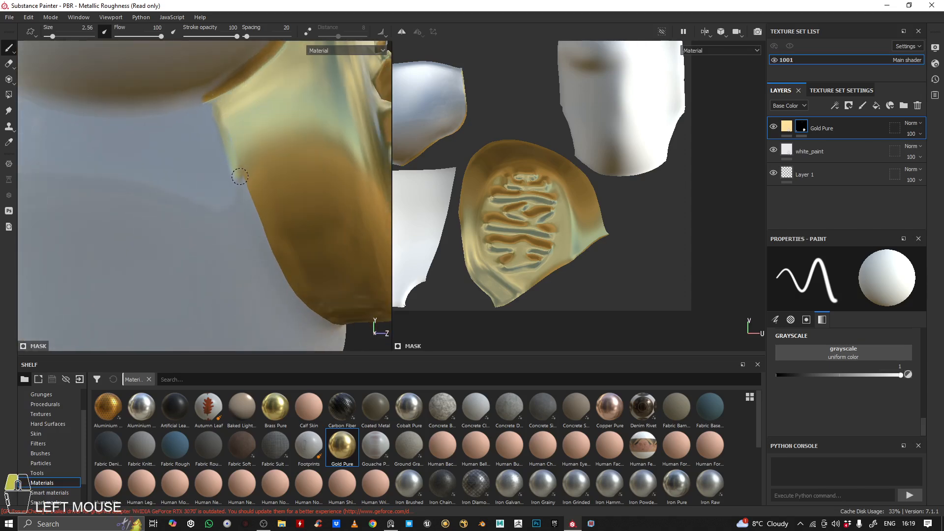
mouse_move(264, 232)
left_mouse_down("alt")
mouse_move(133, 133)
mouse_move(172, 191)
mouse_move(179, 218)
left_mouse_up("alt")
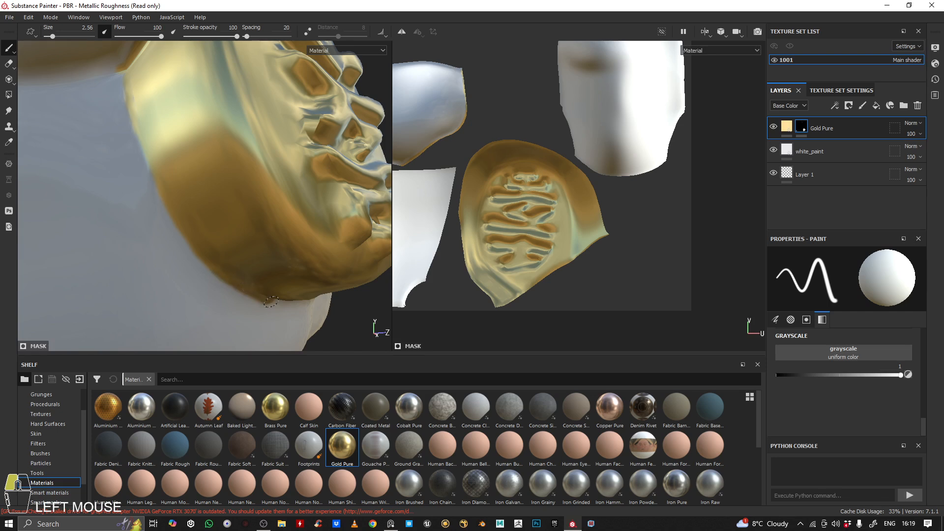
left_click_drag(289, 304, 282, 303)
mouse_move(281, 303)
left_mouse_down("alt")
mouse_move(220, 221)
mouse_move(118, 167)
left_mouse_up("alt")
mouse_move(118, 167)
middle_mouse_down("alt")
mouse_move(151, 184)
mouse_move(81, 131)
middle_mouse_up("alt")
Paint gold along the plaque's bottom edge and around its lower corner where it joins the body
left_click_drag(211, 143, 207, 159, "alt")
middle_click_drag(206, 158, 310, 184, "alt")
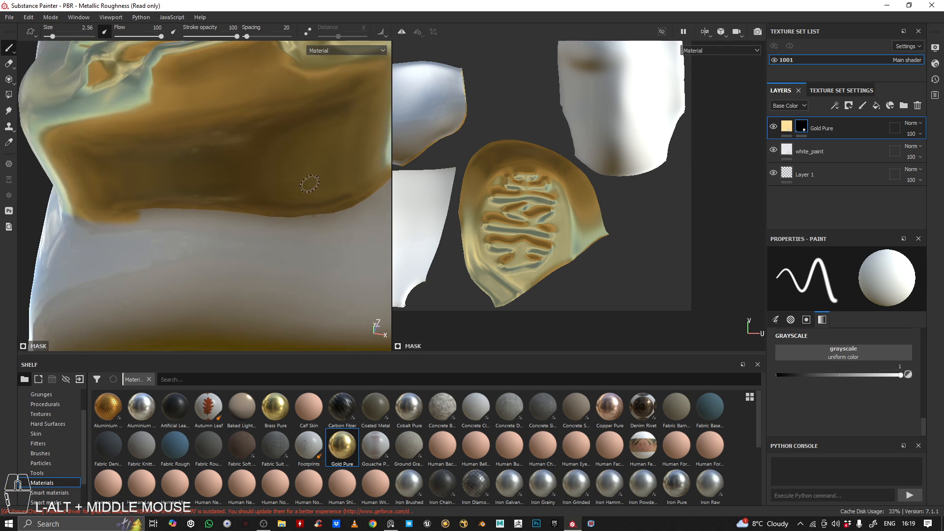
left_click_drag(122, 215, 258, 213)
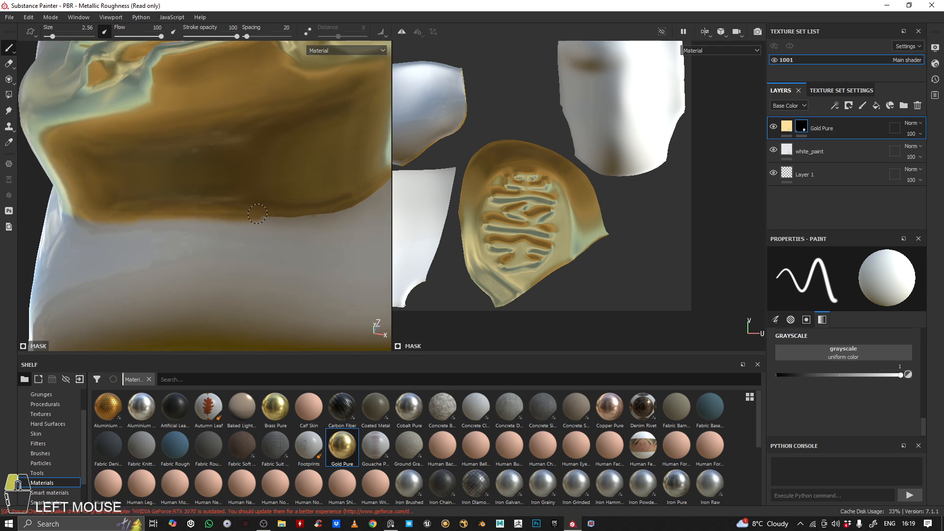
middle_click_drag(305, 185, 216, 190, "alt")
left_click_drag(216, 189, 182, 160, "alt")
left_click_drag(148, 238, 220, 233)
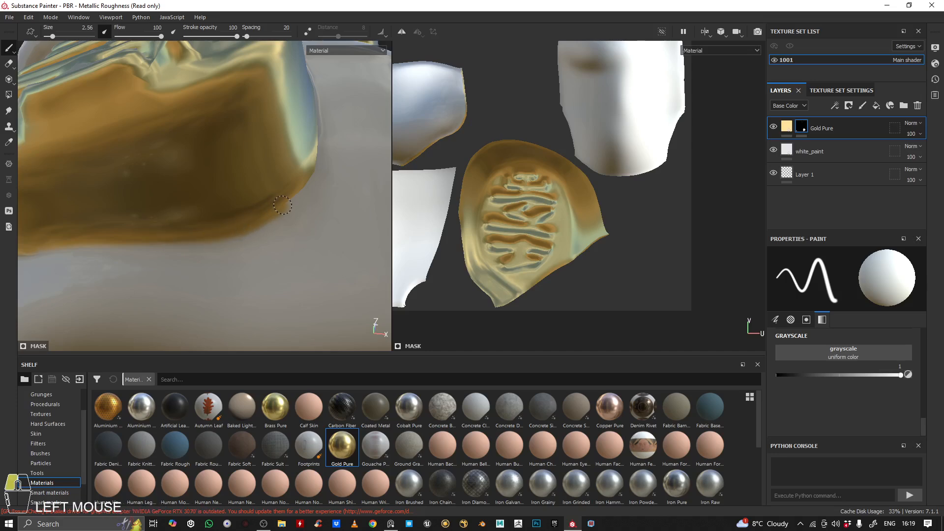
middle_click_drag(299, 191, 290, 187, "alt")
mouse_move(291, 187)
left_mouse_down("alt")
mouse_move(276, 177)
mouse_move(233, 189)
mouse_move(223, 135)
left_mouse_up("alt")
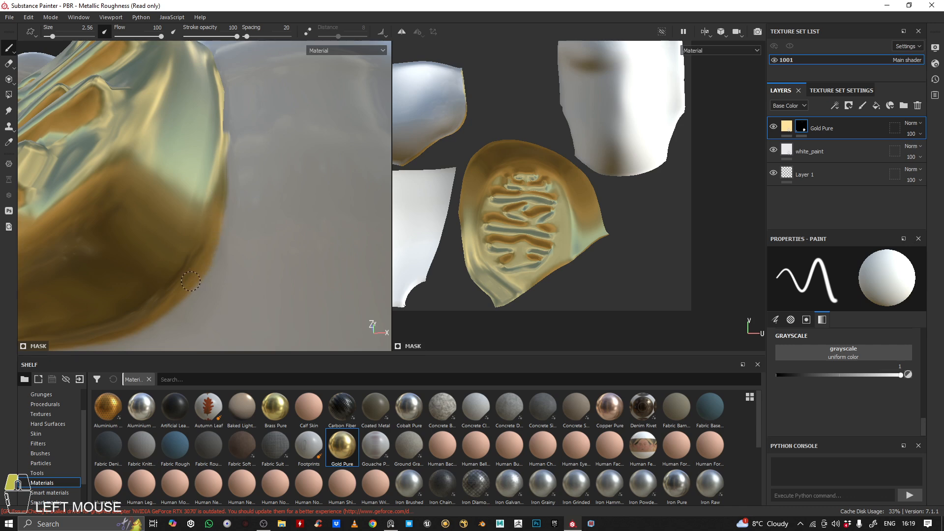
Fill in the gold along the plaque's side edge facing the bell, up to its upper curve
left_click_drag(190, 281, 211, 213, "alt")
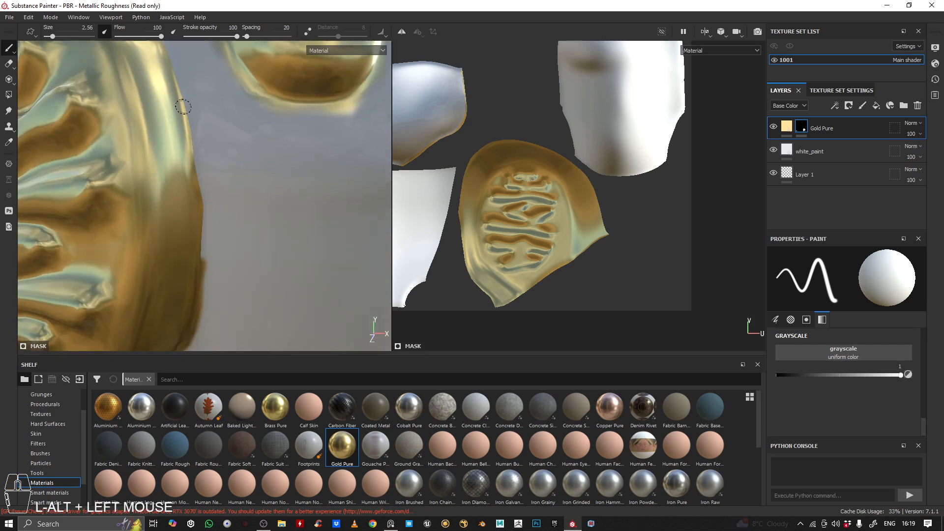
left_click_drag(183, 107, 192, 151)
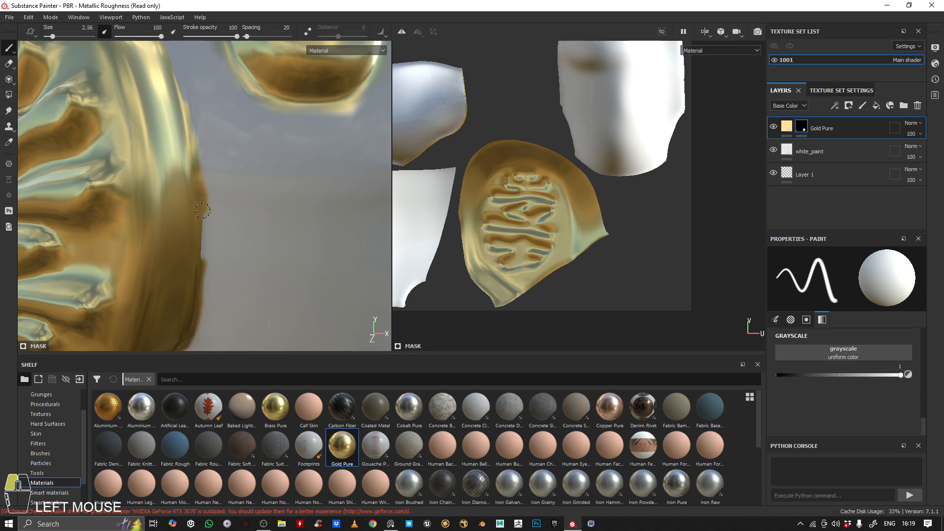
mouse_move(211, 189)
left_mouse_down("alt")
mouse_move(213, 204)
mouse_move(221, 197)
left_mouse_up("alt")
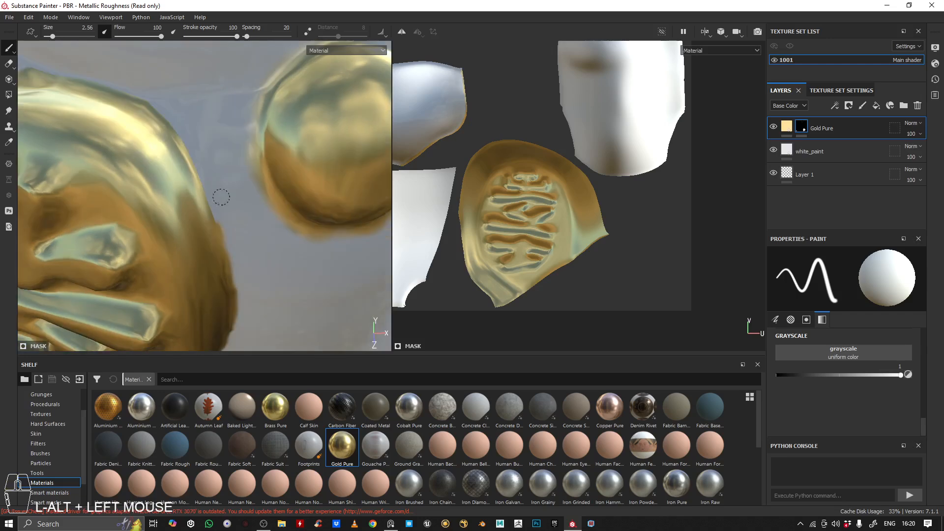
left_click_drag(125, 92, 142, 107, "alt")
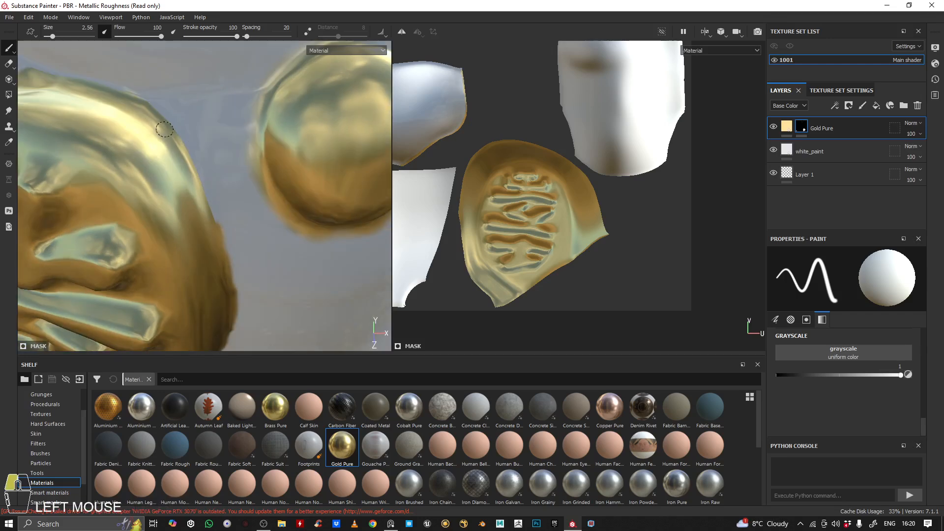
left_click_drag(202, 187, 216, 224)
middle_click_drag(216, 224, 222, 185, "alt")
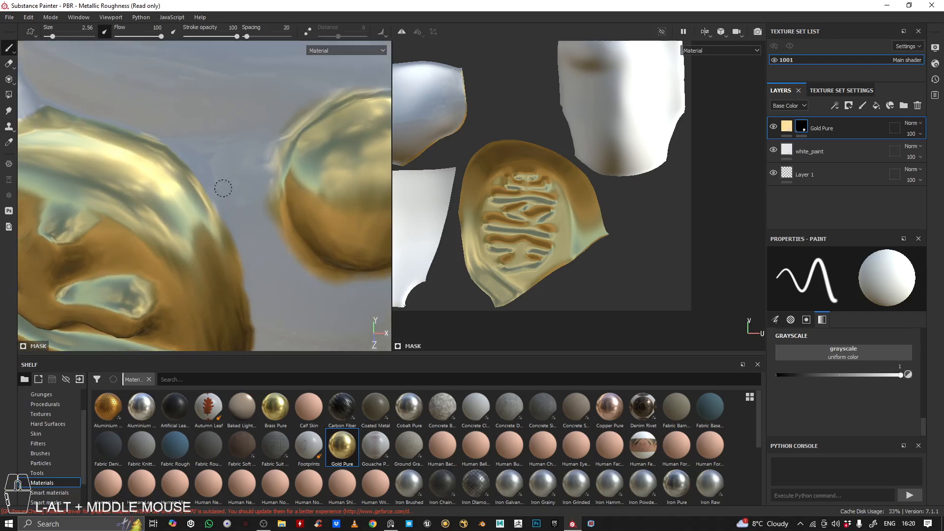
Paint gold along the plaque's top edge below the collar and around its rounded upper corner
left_click_drag(222, 185, 261, 190, "alt")
middle_click_drag(261, 190, 240, 168, "alt")
left_click_drag(241, 168, 232, 152, "alt")
left_click_drag(77, 181, 116, 184)
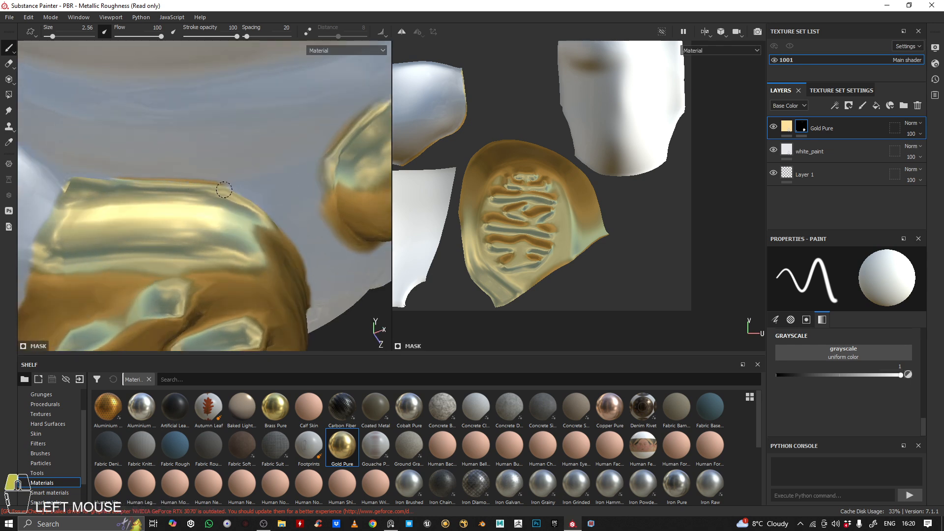
left_click_drag(253, 203, 282, 232)
middle_click_drag(282, 233, 237, 198, "alt")
left_click_drag(236, 198, 179, 162, "alt")
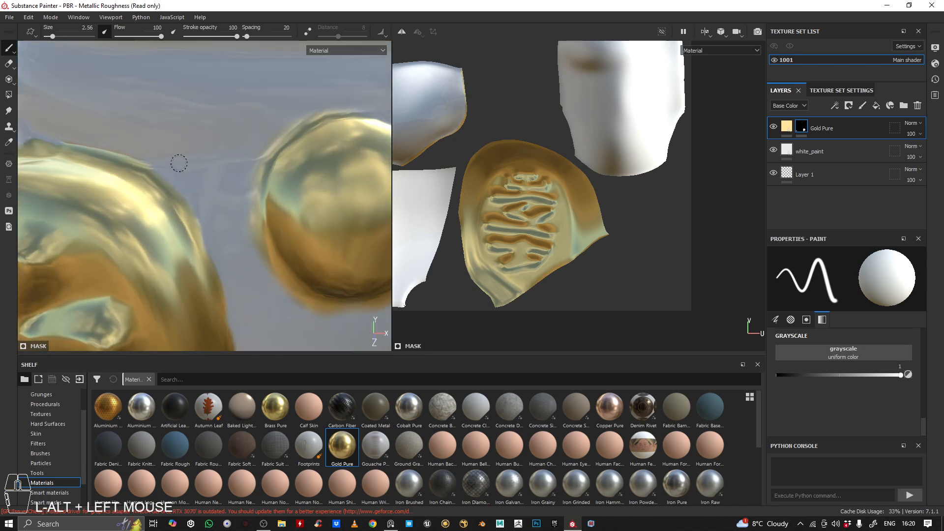
Set the brush grayscale to 0 and paint away excess gold around the plaque's rounded upper corner and top edge
middle_click_drag(179, 163, 219, 111, "alt")
mouse_move(219, 111)
right_mouse_down("alt")
mouse_move(229, 108)
mouse_move(247, 131)
right_mouse_up("alt")
left_click_drag(246, 131, 261, 138, "alt")
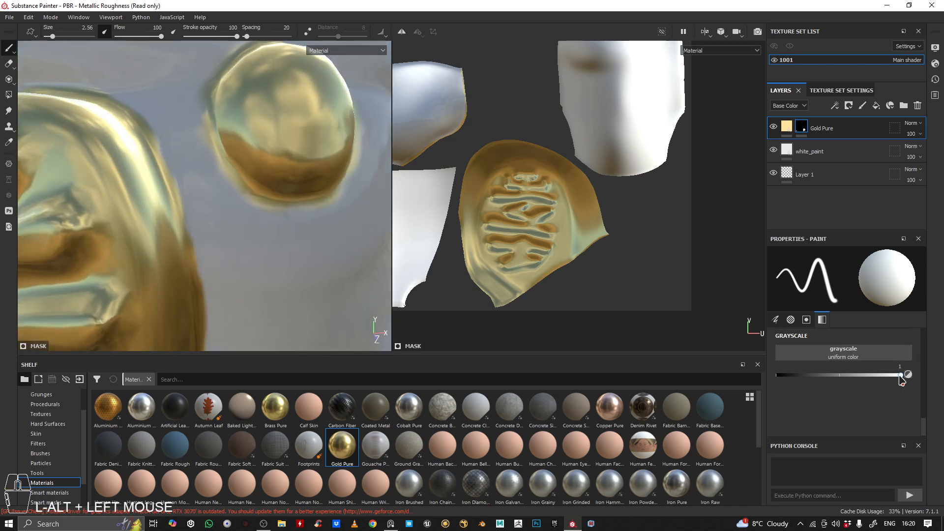
left_click_drag(902, 375, 768, 386)
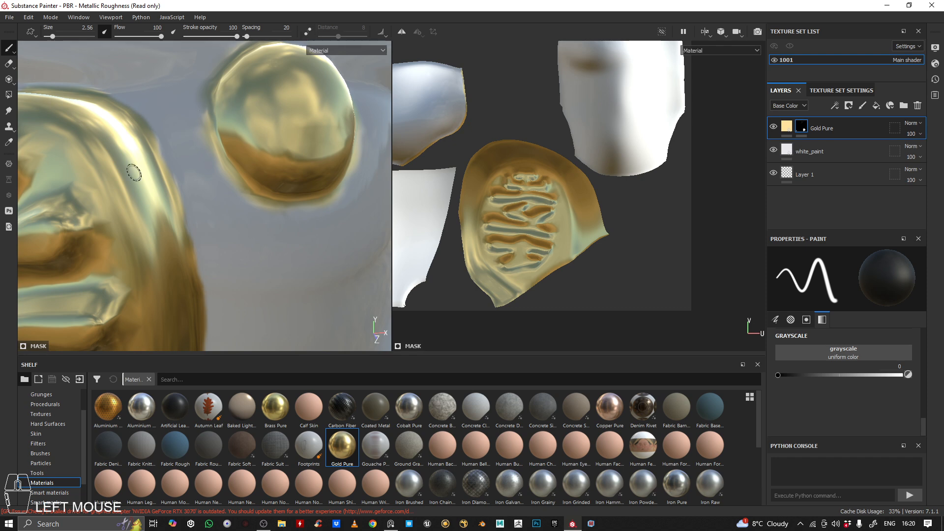
left_click_drag(132, 101, 152, 128)
middle_click_drag(127, 89, 143, 110, "alt")
left_click_drag(143, 110, 181, 144, "alt")
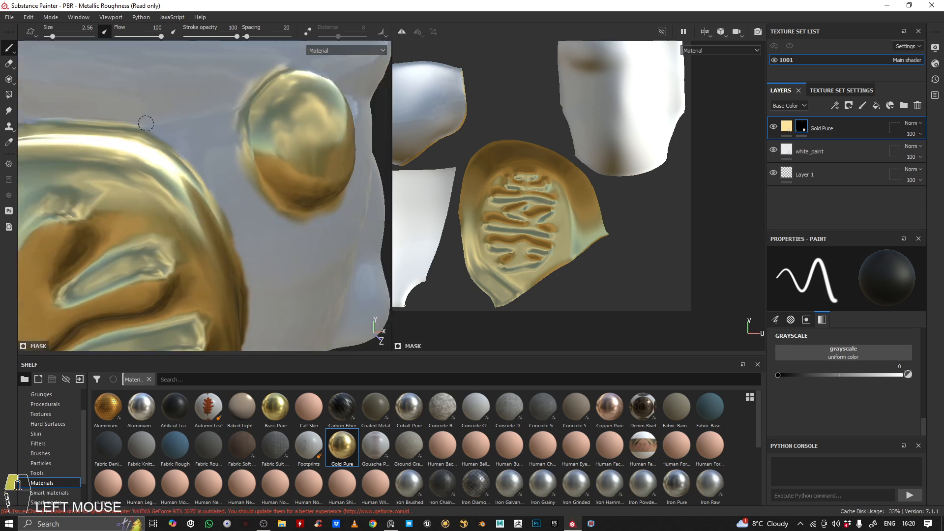
middle_click_drag(118, 109, 173, 124, "alt")
left_click_drag(213, 142, 174, 135)
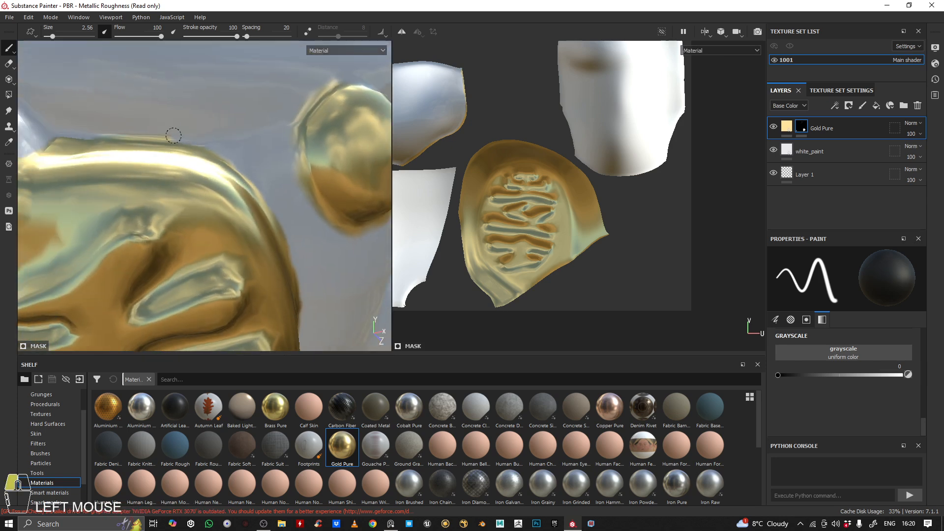
mouse_move(93, 132)
left_mouse_down("alt")
mouse_move(121, 130)
mouse_move(101, 91)
mouse_move(74, 80)
left_mouse_up("alt")
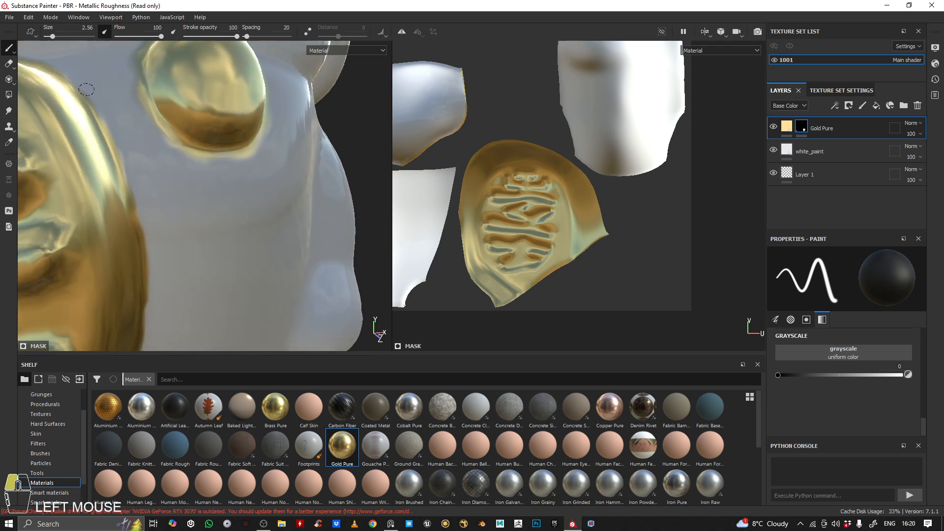
Trim excess gold from the body along the plaque's bell-facing side, undoing one stroke and repainting it
left_click_drag(111, 124, 117, 137)
middle_click_drag(145, 229, 143, 151, "alt")
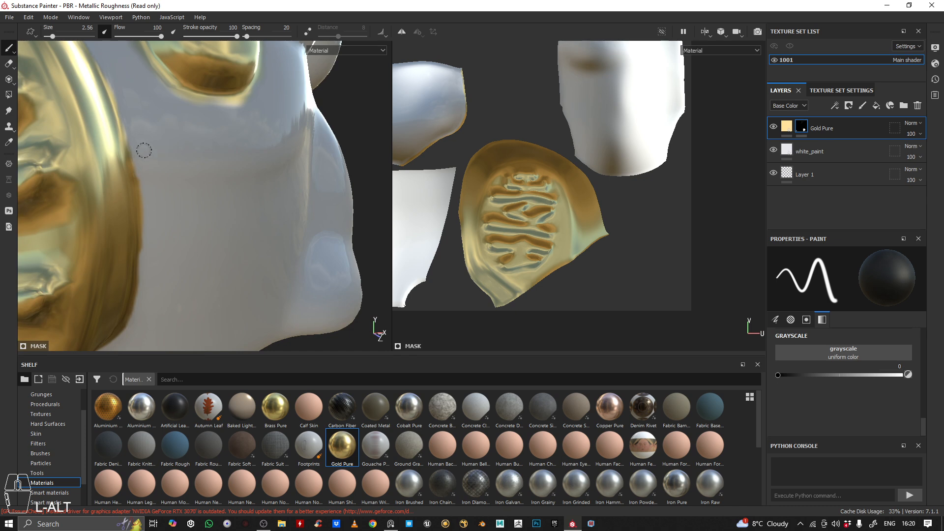
key("ctrl+z")
mouse_move(132, 137)
left_mouse_down()
mouse_move(140, 175)
mouse_move(136, 160)
left_mouse_up()
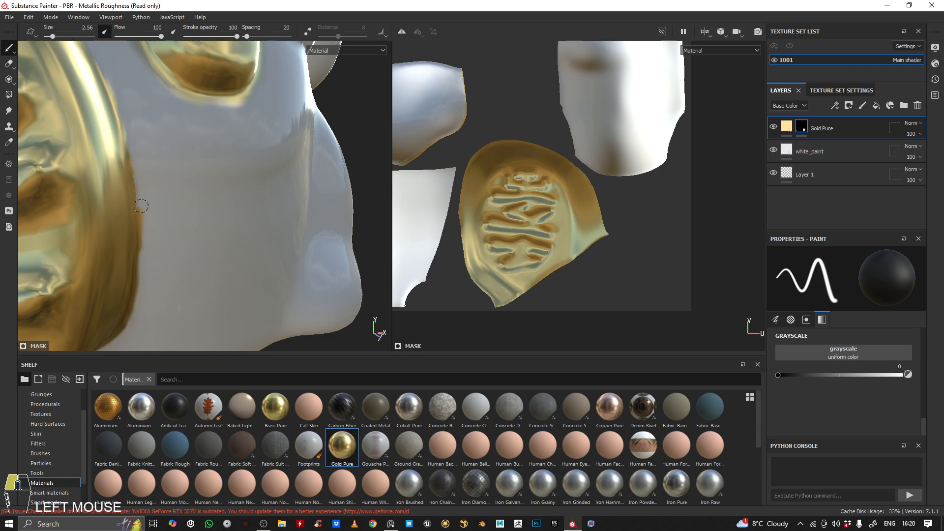
right_click_drag(145, 267, 158, 246, "alt")
left_click_drag(157, 246, 187, 226, "alt")
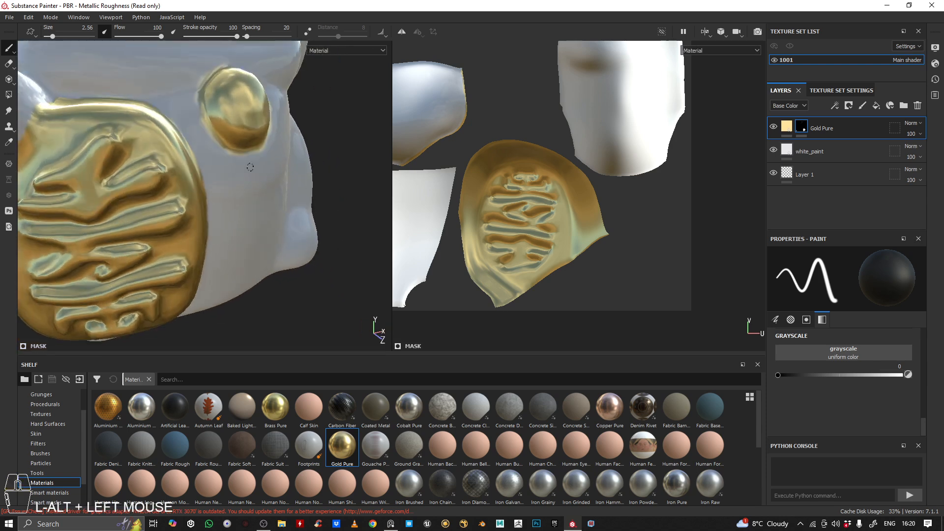
Examine the gold plaque and bell on the whole cat and the gold areas across the UV layout
middle_click_drag(187, 226, 217, 206, "alt")
right_click_drag(216, 206, 232, 198, "alt")
left_click_drag(232, 197, 244, 179, "alt")
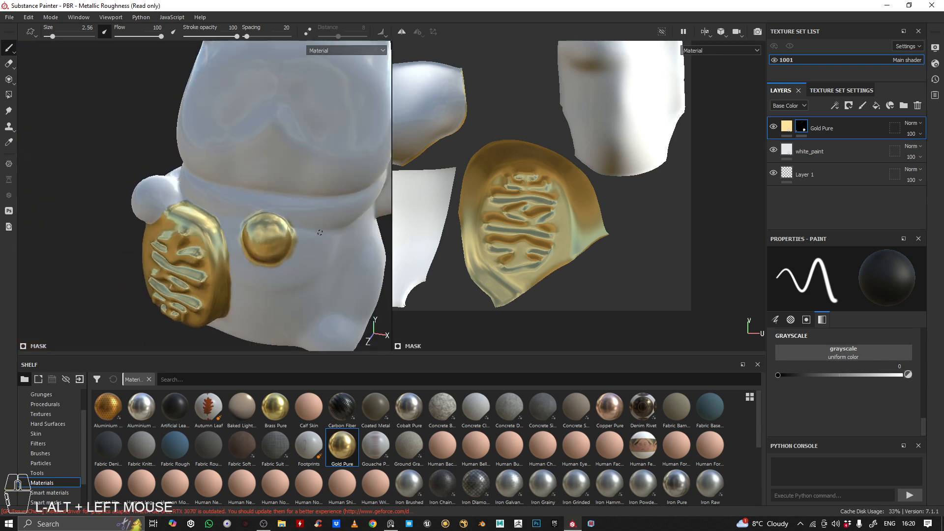
scroll(320, 232, "up", 4)
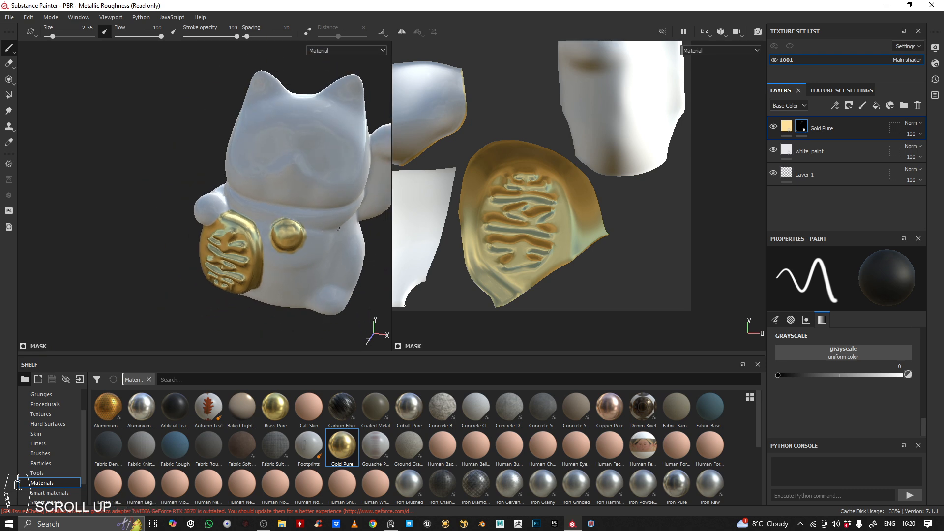
left_click_drag(339, 229, 262, 194, "alt")
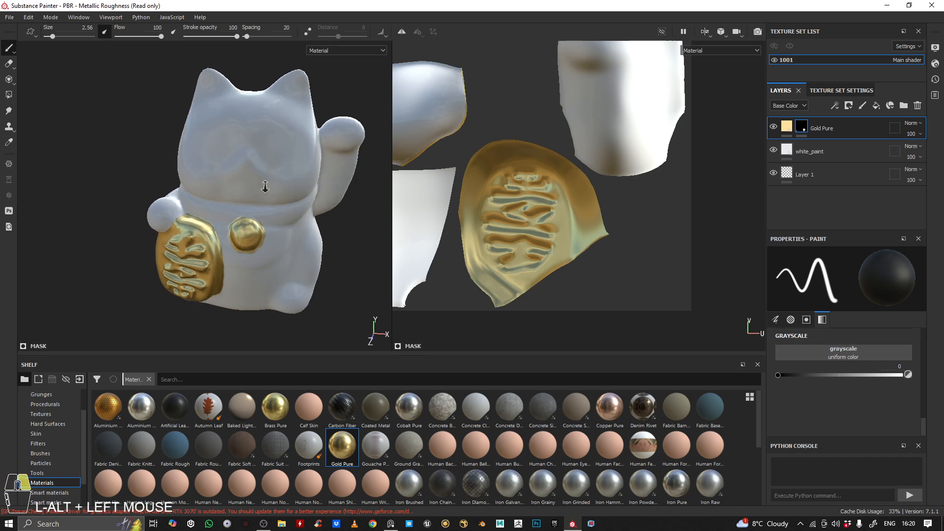
right_click_drag(261, 194, 276, 182, "alt")
scroll(615, 161, "down", 3)
scroll(614, 160, "up", 5)
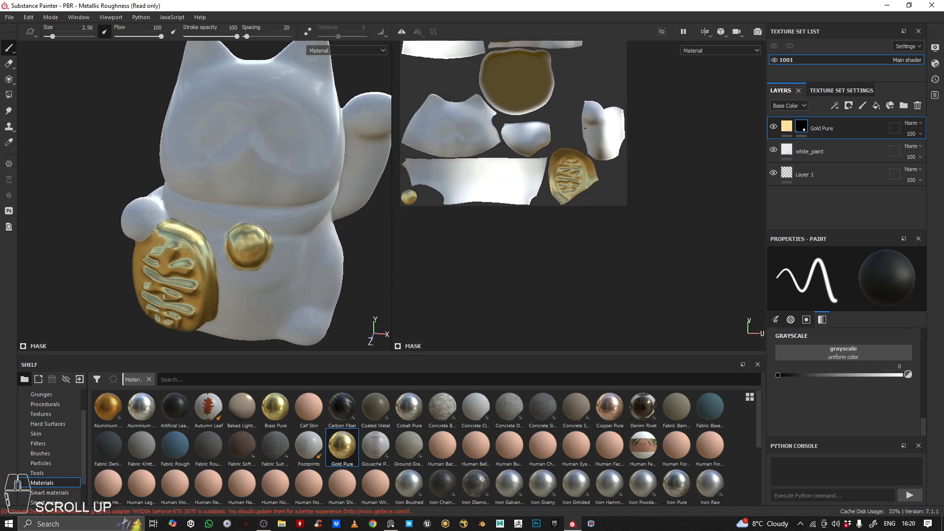
middle_click_drag(614, 160, 647, 283, "alt")
scroll(548, 152, "up", 2)
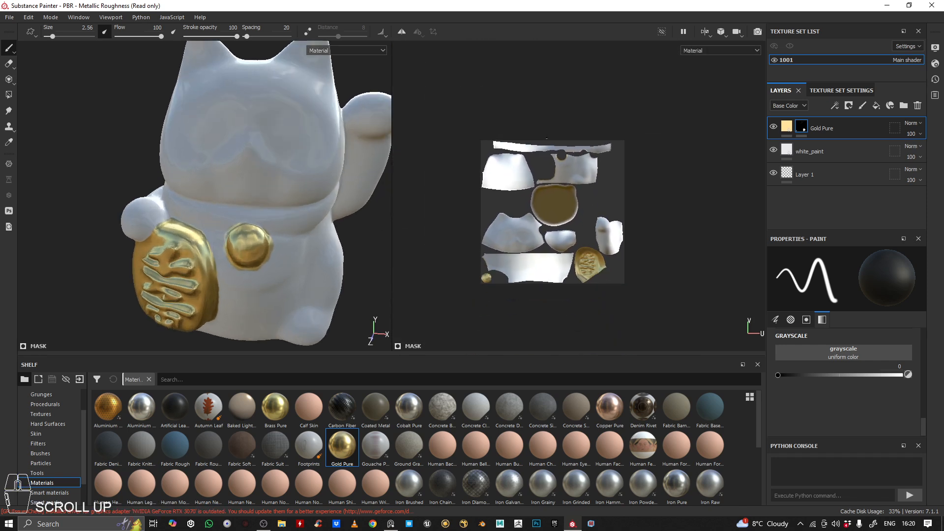
scroll(548, 152, "down", 4)
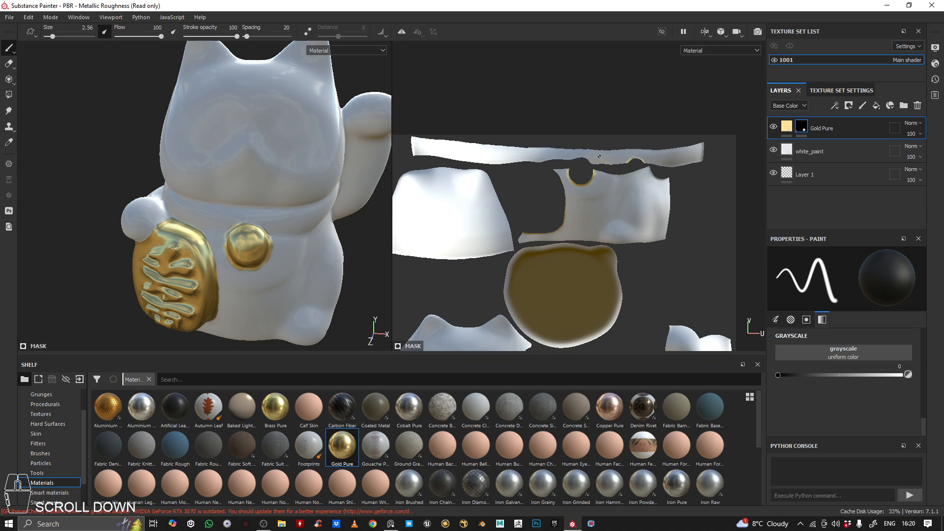
left_click_drag(315, 216, 280, 210, "alt")
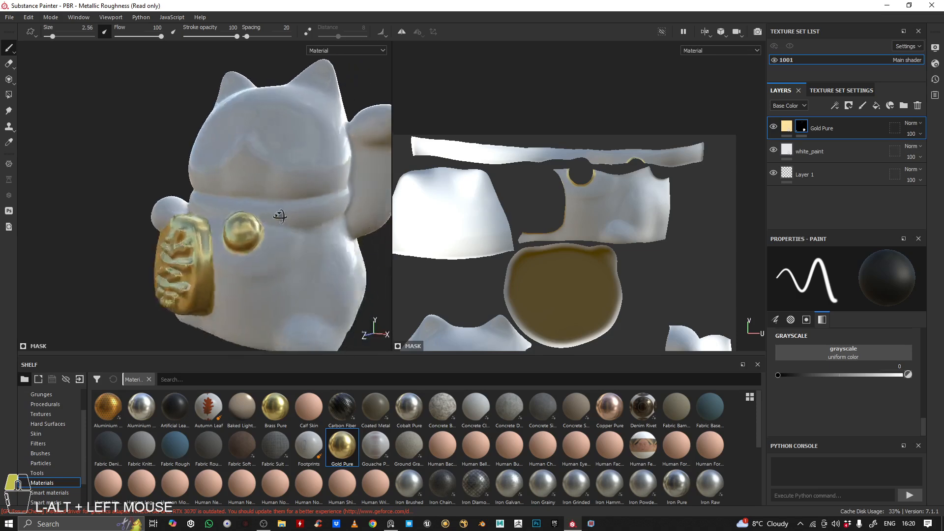
right_click_drag(281, 211, 258, 222, "alt")
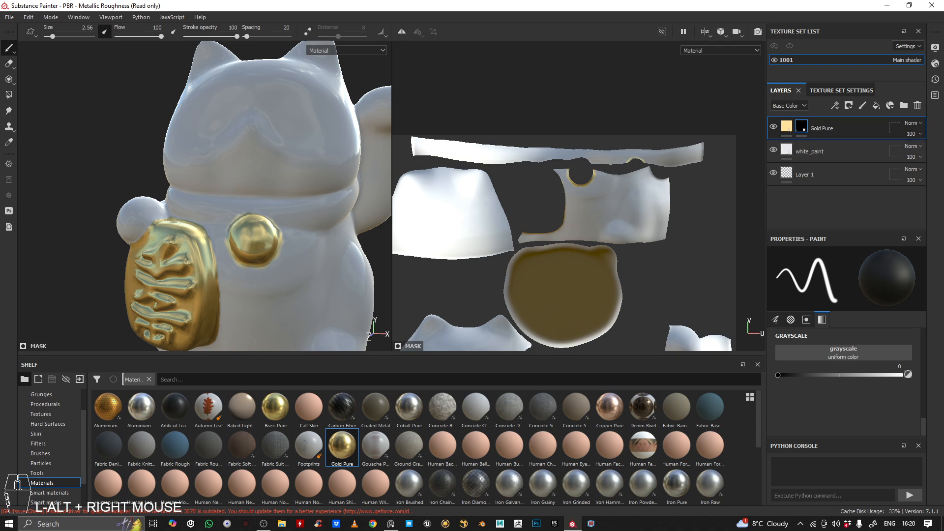
Check the red collar in the reference photo, duplicate the white_paint layer and place the copy above Gold Pure
right_click_drag(0, 135, 68, 122)
scroll(70, 122, "up", 8)
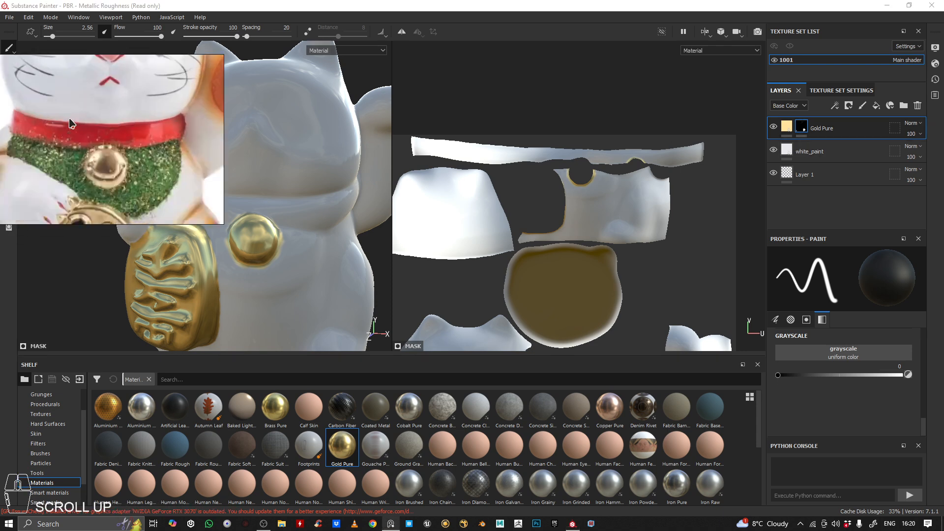
middle_click_drag(151, 132, 175, 113)
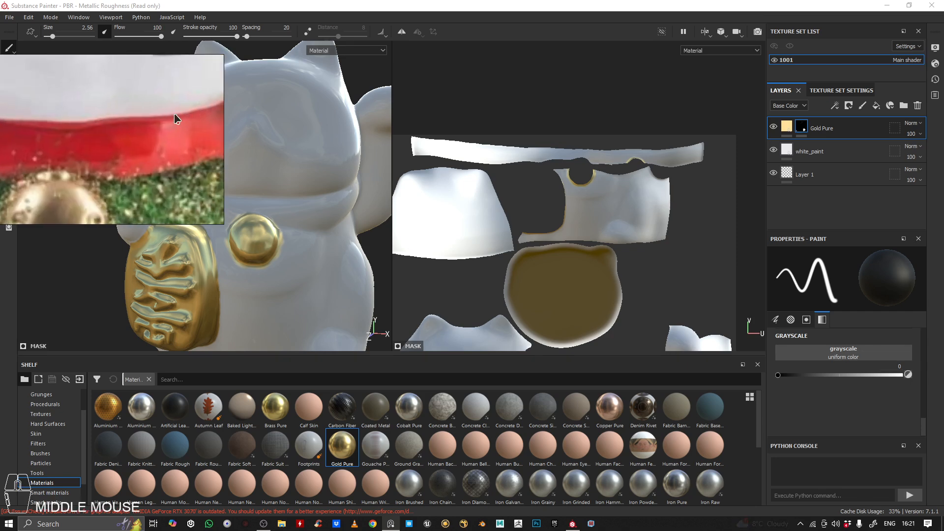
left_click(862, 159)
key("ctrl+c")
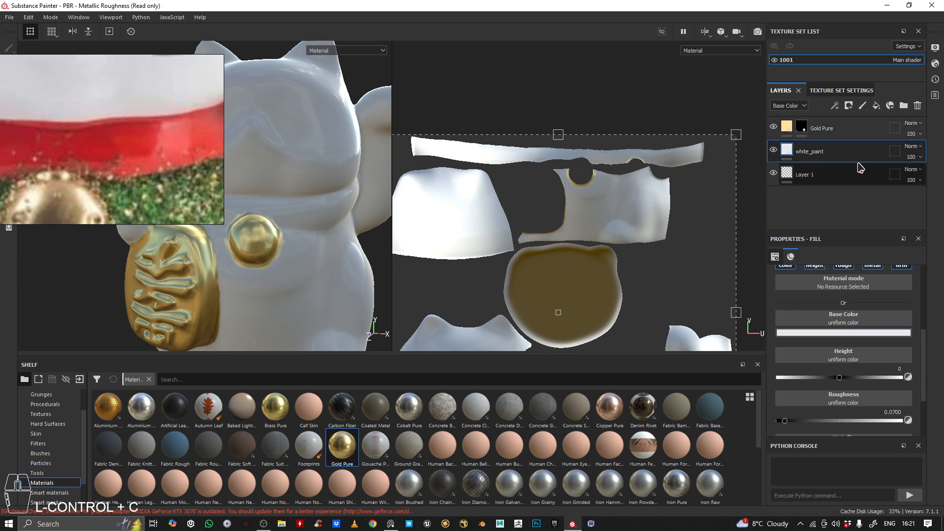
key("ctrl+v")
left_click_drag(801, 155, 825, 120)
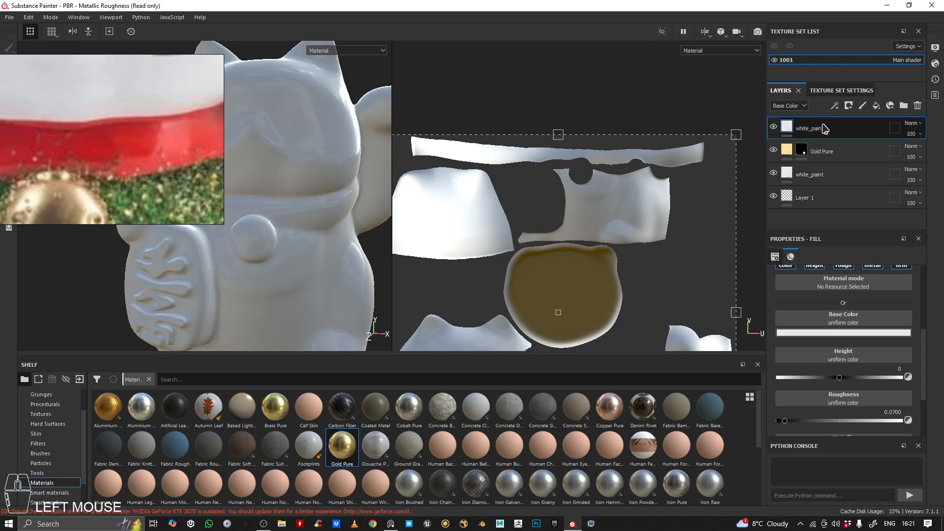
Rename the copied paint layer at the top of the stack to red_paint
double_click(820, 130)
type("red")
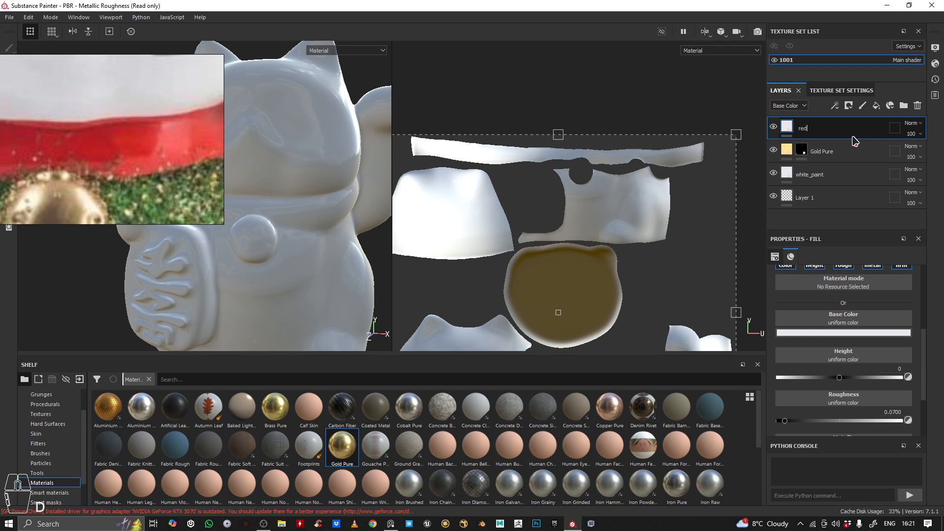
type("_paint")
key("Return")
Set red_paint's base color to the red ce2a2c sampled from the collar in the reference photo
left_click(842, 334)
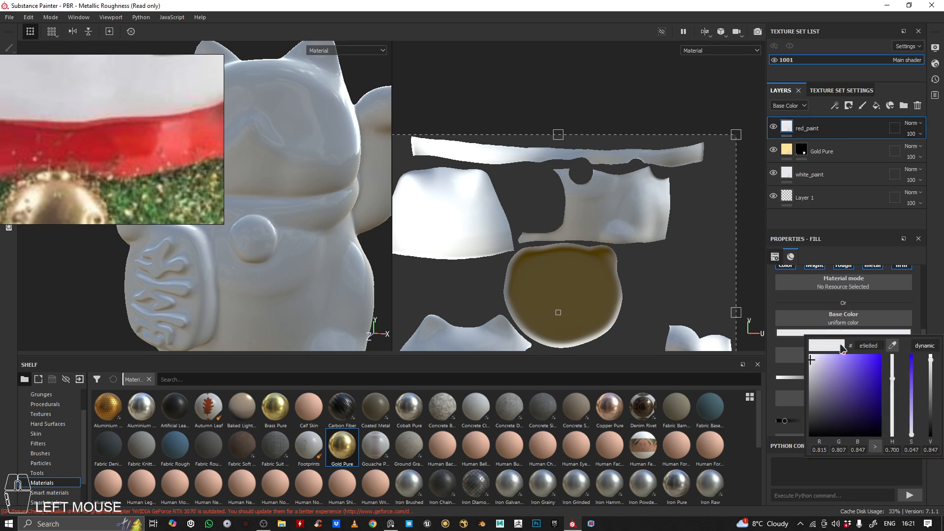
left_click(893, 345)
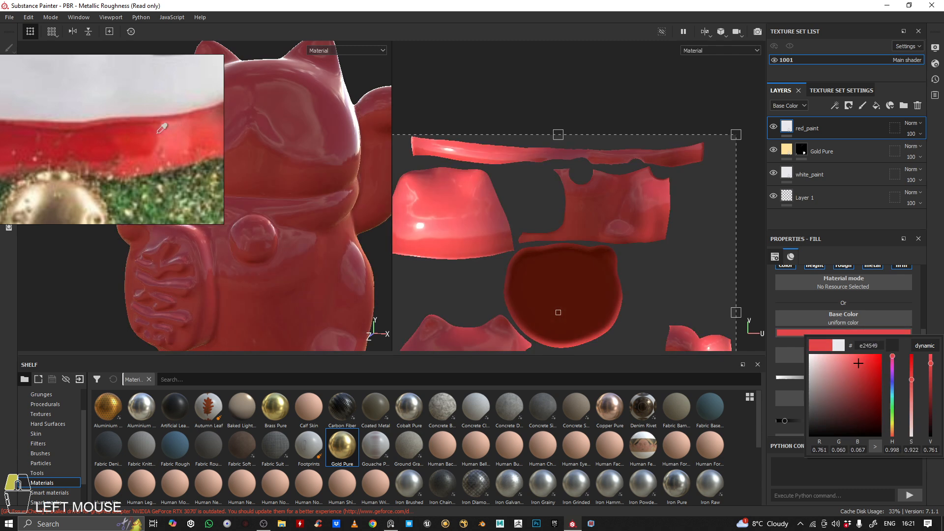
left_click(150, 127)
left_click_drag(151, 127, 122, 133)
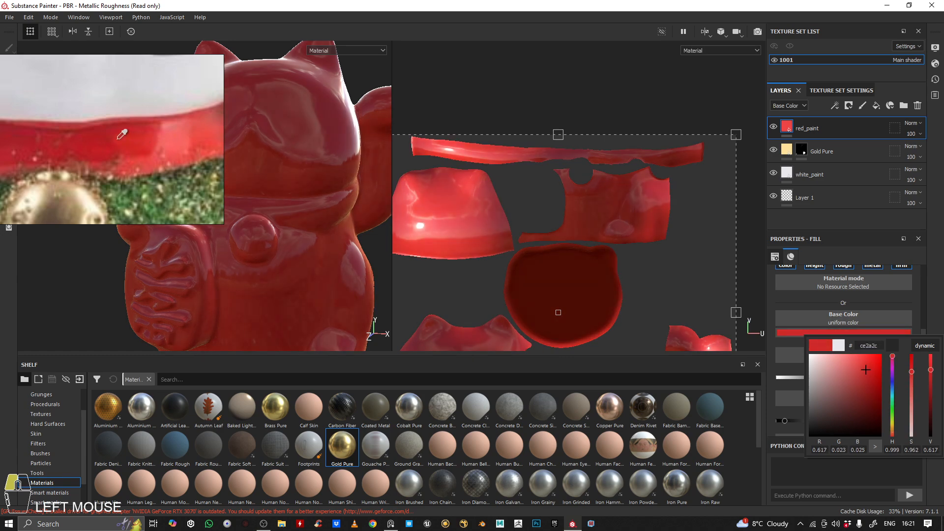
Check the red color on the cat and add a black mask to the red_paint layer
right_click_drag(354, 209, 276, 208, "alt")
left_click_drag(276, 209, 338, 194, "alt")
right_click_drag(338, 194, 443, 187, "shift")
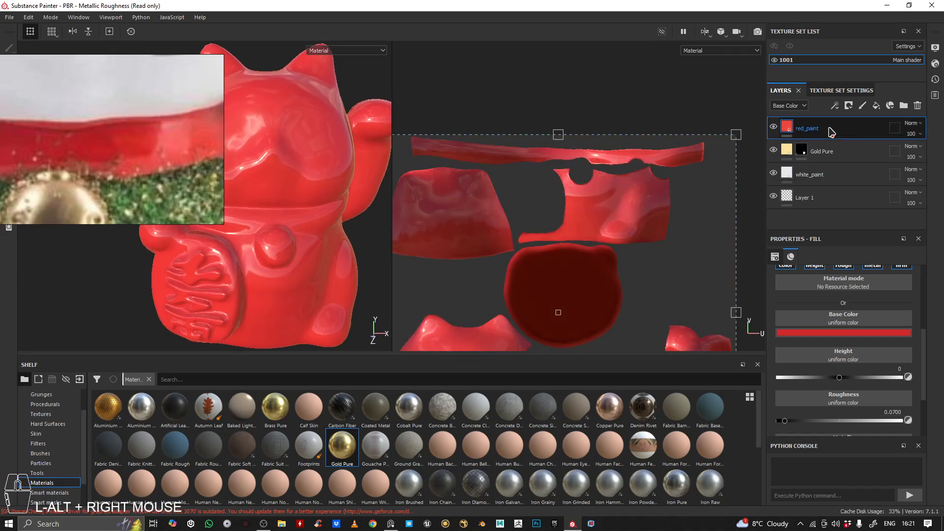
left_click_drag(325, 227, 320, 249, "alt")
middle_click_drag(321, 249, 320, 245, "alt")
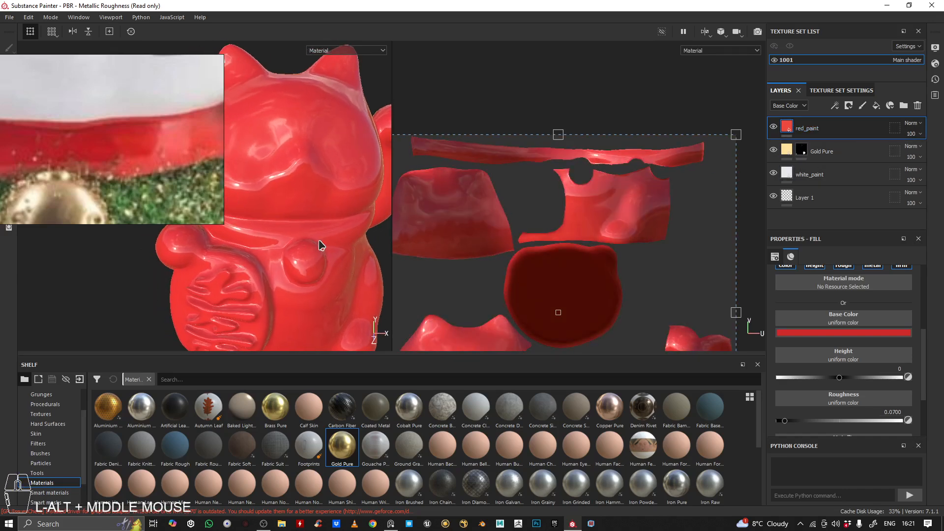
right_click(853, 131)
left_click(857, 20)
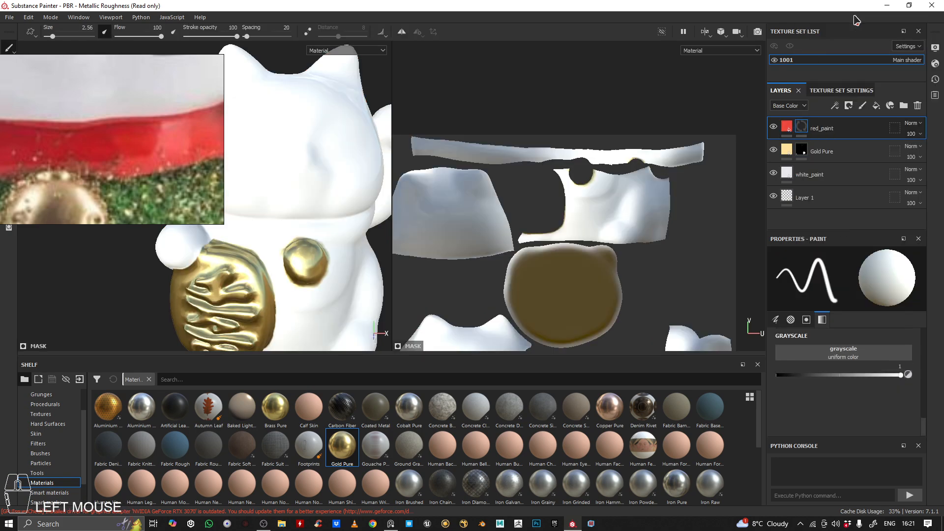
Reveal red_paint on the collar by filling its long UV island in the mask with Polygon Fill in UV chunk mode
middle_click_drag(281, 238, 297, 241, "alt")
right_click_drag(297, 241, 348, 226, "shift")
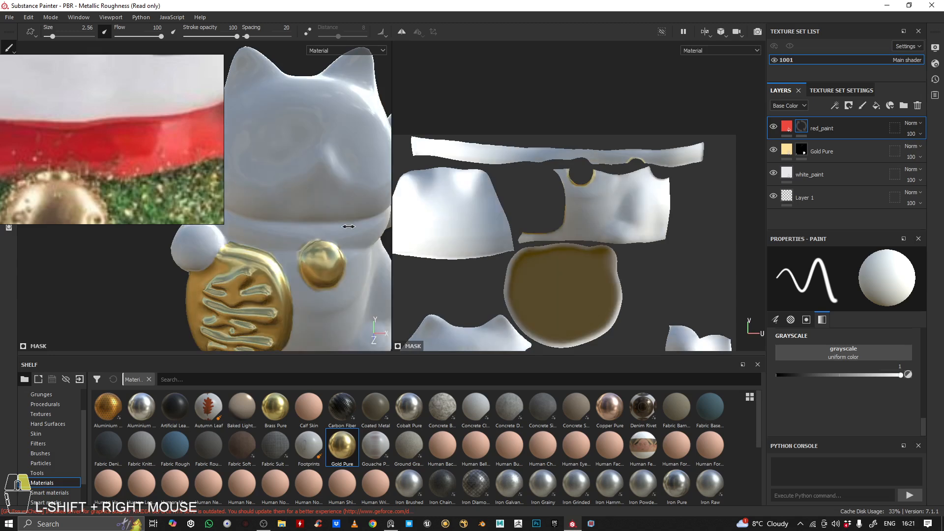
middle_click_drag(318, 226, 293, 189, "alt")
left_click_drag(293, 188, 289, 187, "alt")
right_click(159, 84)
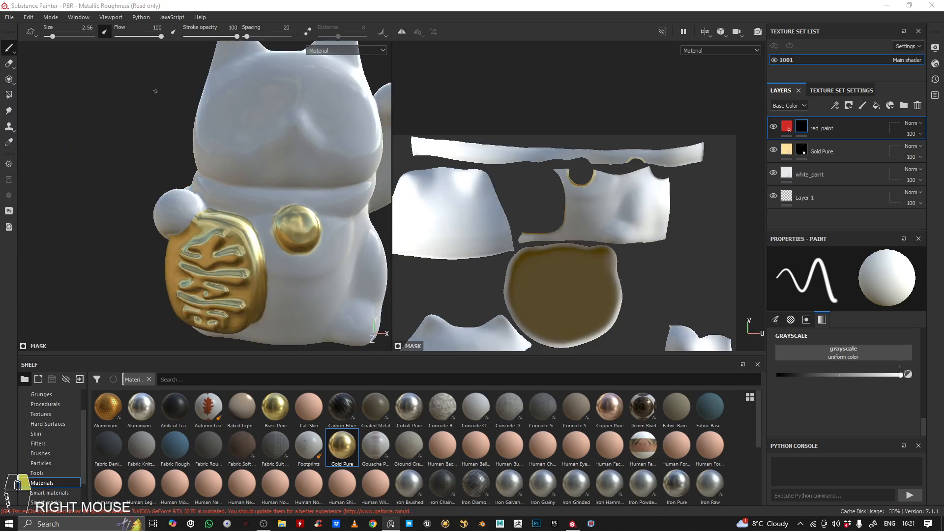
left_click(10, 100)
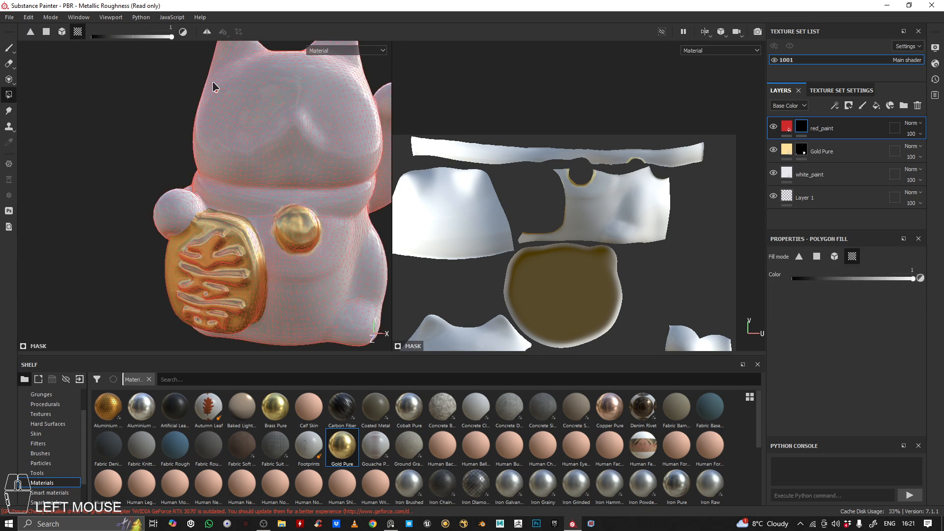
left_click(507, 161)
Examine the red collar's coverage around the cat's neck, including the side and the area near the bell
left_click_drag(246, 197, 462, 197, "alt")
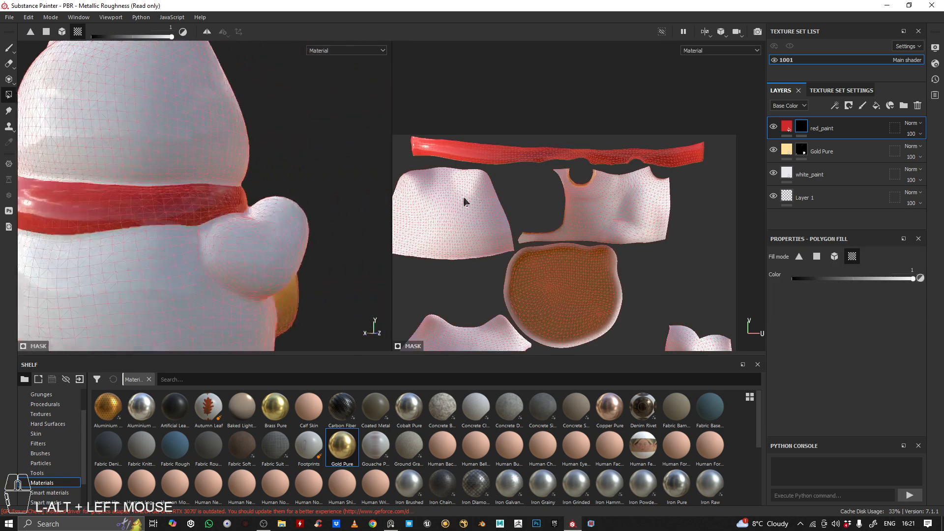
right_click_drag(242, 203, 173, 197, "alt")
left_click_drag(172, 198, 72, 207, "alt")
middle_click_drag(72, 207, 211, 224, "alt")
left_click_drag(211, 224, 130, 220, "alt")
middle_click_drag(131, 221, 165, 211, "alt")
right_click_drag(164, 211, 237, 206, "alt")
middle_click_drag(237, 205, 163, 192, "alt")
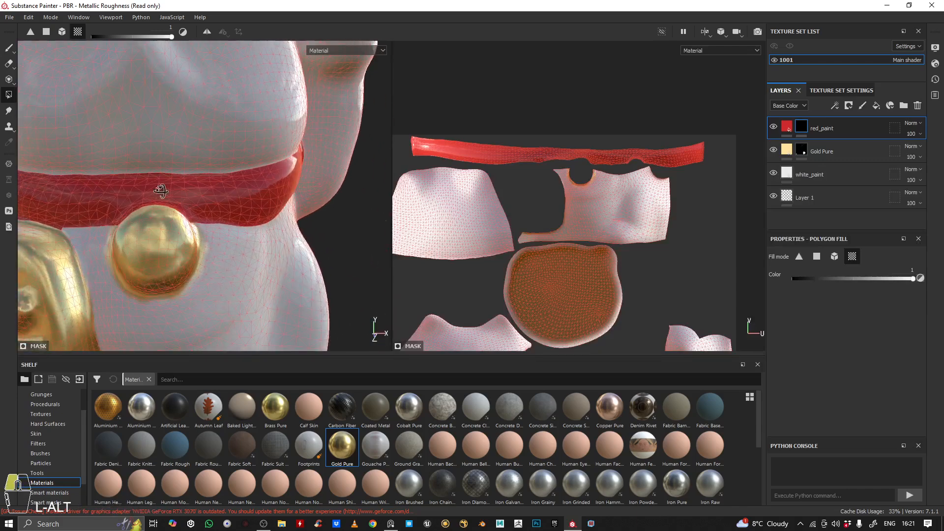
right_click_drag(162, 191, 192, 186, "shift")
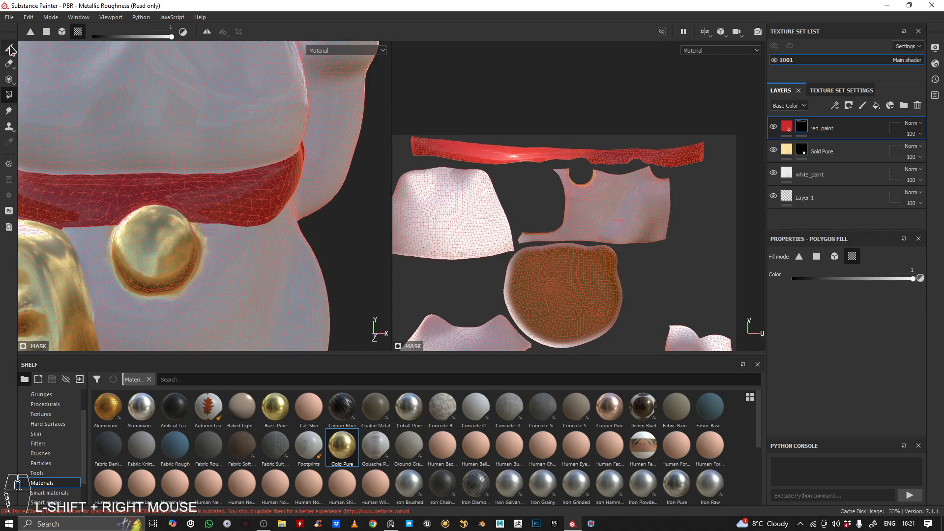
Brush red_paint into the mask along the collar's lower edge between the plaque and the bell
left_click(9, 47)
middle_click_drag(222, 192, 262, 172, "alt")
right_click_drag(261, 173, 196, 229, "alt")
left_click_drag(196, 228, 120, 222, "alt")
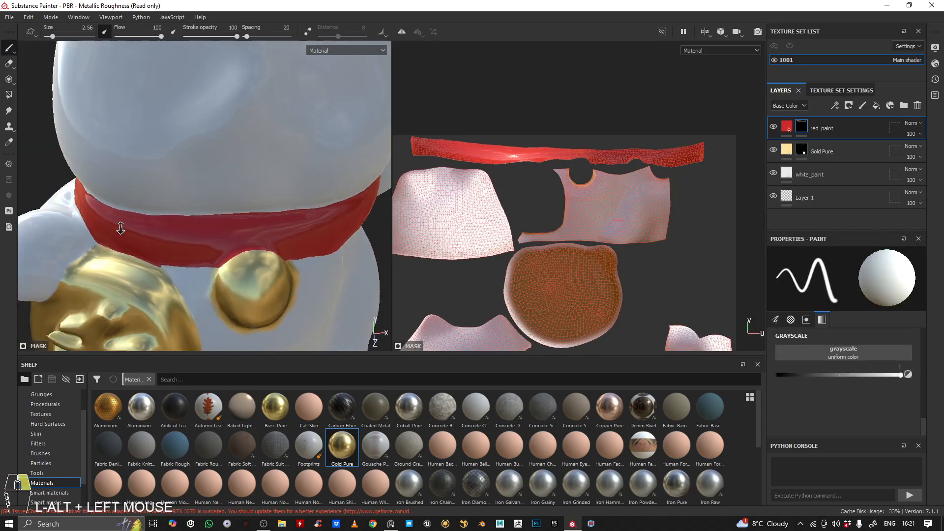
middle_click_drag(120, 222, 217, 206, "alt")
left_click_drag(216, 207, 230, 204, "alt")
middle_click_drag(174, 259, 196, 246, "alt")
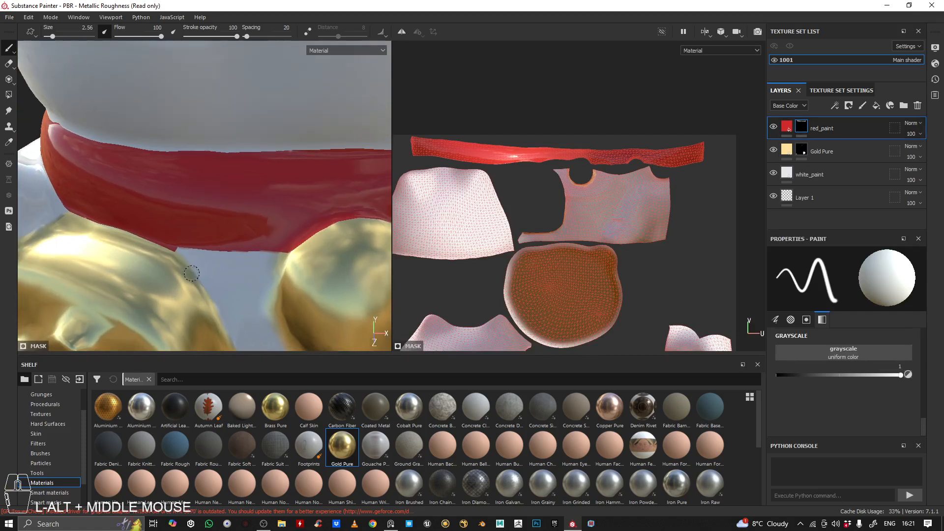
right_click_drag(197, 246, 231, 255, "alt")
left_click_drag(232, 255, 152, 229, "alt")
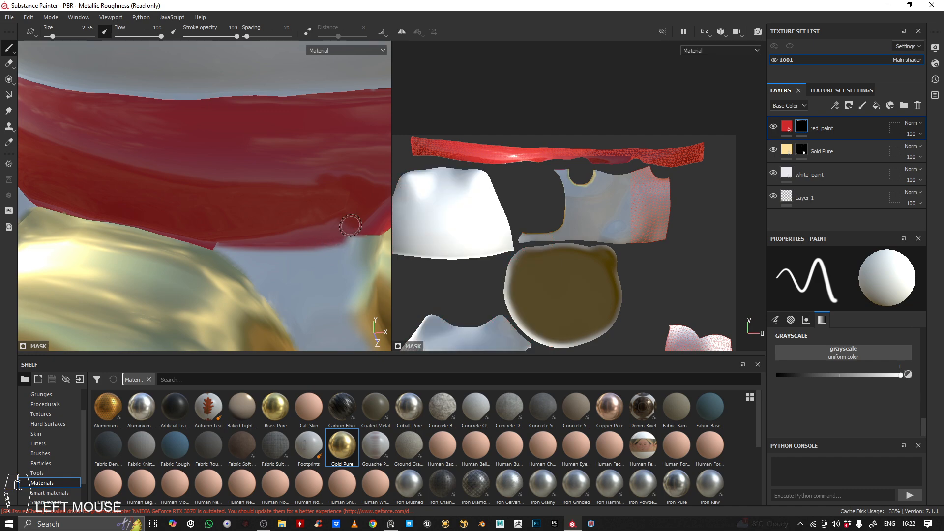
Extend the red along the collar edge up to the plaque-facing upper rim of the bell
middle_click_drag(340, 241, 195, 240, "alt")
mouse_move(194, 240)
left_mouse_down("alt")
mouse_move(157, 255)
mouse_move(200, 248)
mouse_move(186, 256)
left_mouse_up("alt")
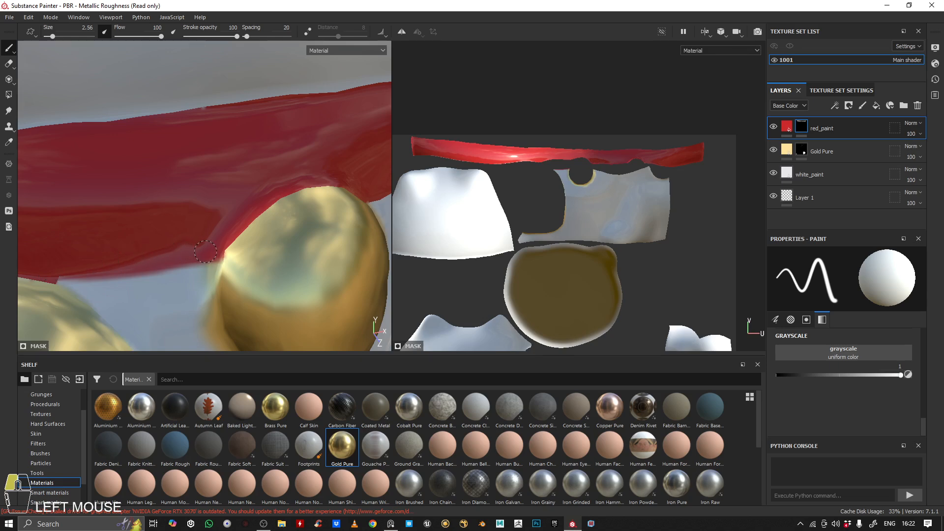
middle_click_drag(95, 245, 108, 245, "alt")
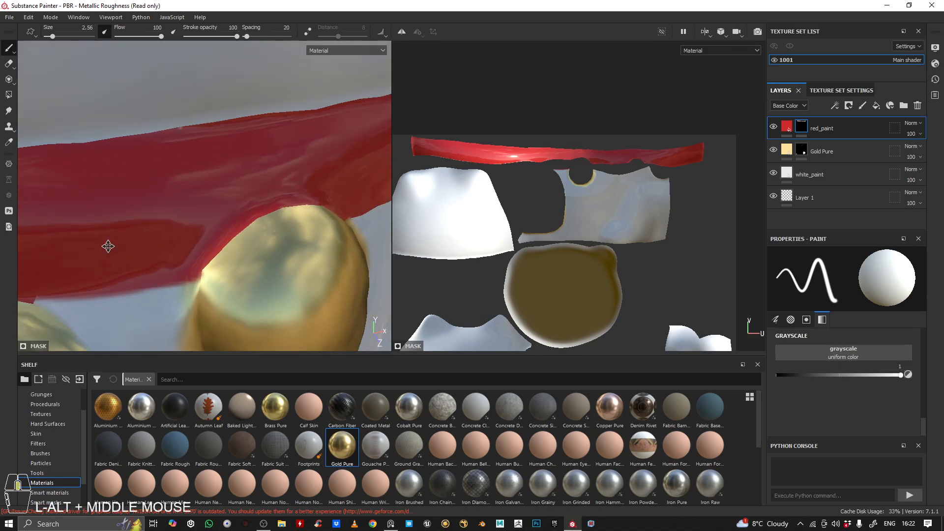
left_click_drag(108, 245, 123, 243, "alt")
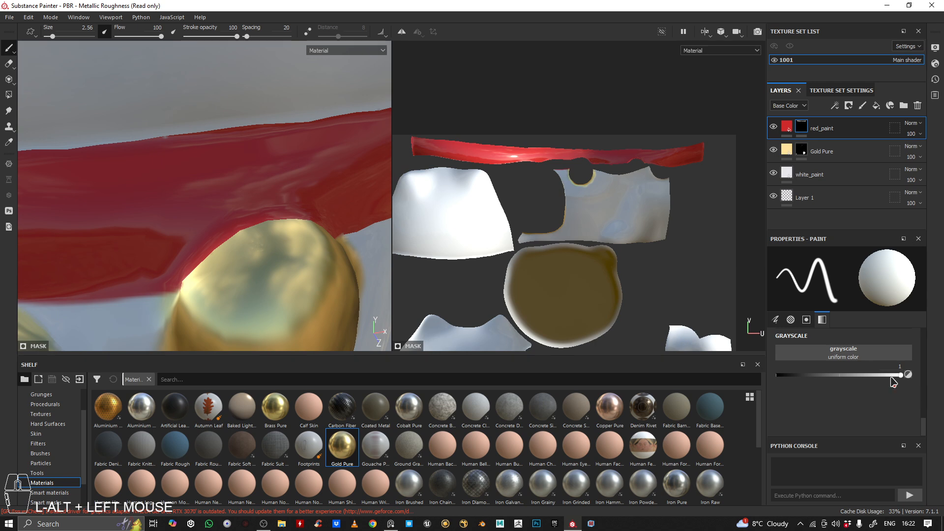
Set the brush grayscale to 0 and paint away excess red around the bell's upper rim
left_click_drag(893, 379, 637, 381)
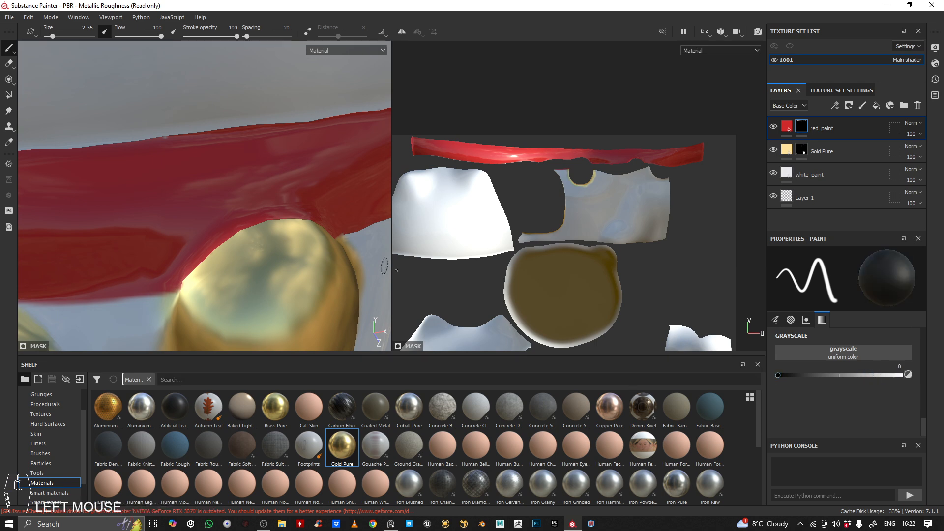
left_click_drag(236, 255, 262, 241, "alt")
mouse_move(298, 214)
left_mouse_down()
mouse_move(264, 215)
mouse_move(212, 248)
mouse_move(194, 275)
mouse_move(211, 260)
left_mouse_up()
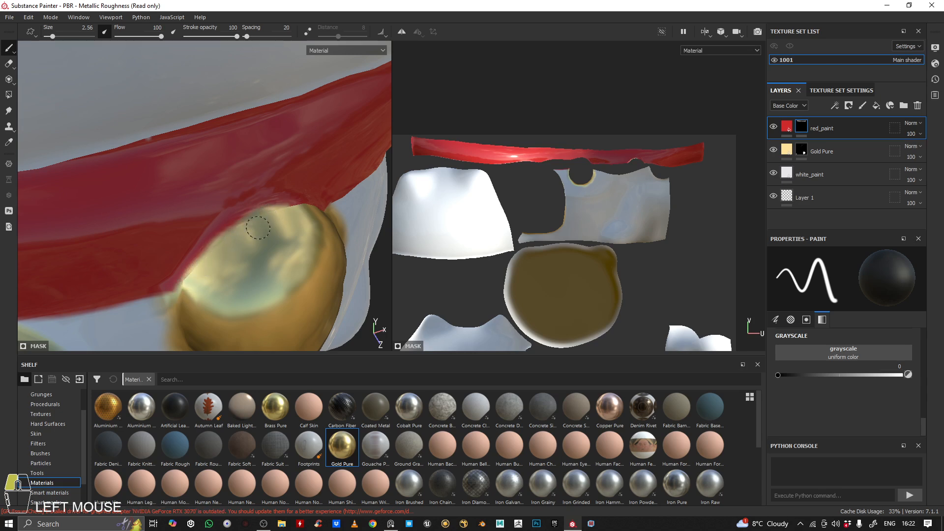
middle_click_drag(251, 231, 231, 242, "alt")
mouse_move(231, 242)
left_mouse_down()
mouse_move(267, 260)
mouse_move(277, 286)
mouse_move(215, 224)
mouse_move(231, 219)
left_mouse_up()
mouse_move(231, 219)
right_mouse_down("alt")
mouse_move(200, 196)
mouse_move(169, 197)
right_mouse_up("alt")
left_click_drag(170, 197, 183, 180, "alt")
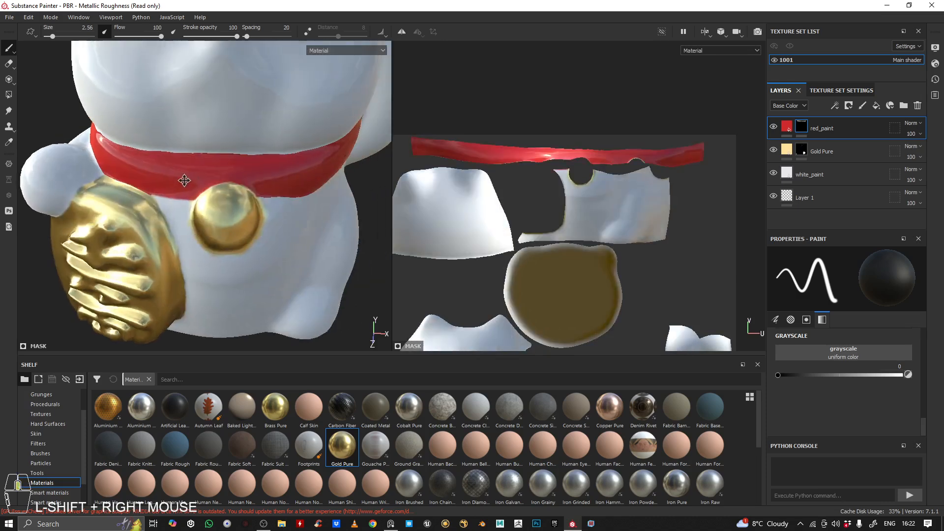
Set the brush grayscale to 1 and paint red along the collar's lower edge on the bell's raised-arm side
right_click_drag(184, 179, 318, 162, "alt")
left_click_drag(319, 162, 41, 175, "alt")
right_click_drag(42, 175, 66, 196, "alt")
left_click_drag(66, 196, 116, 88, "alt")
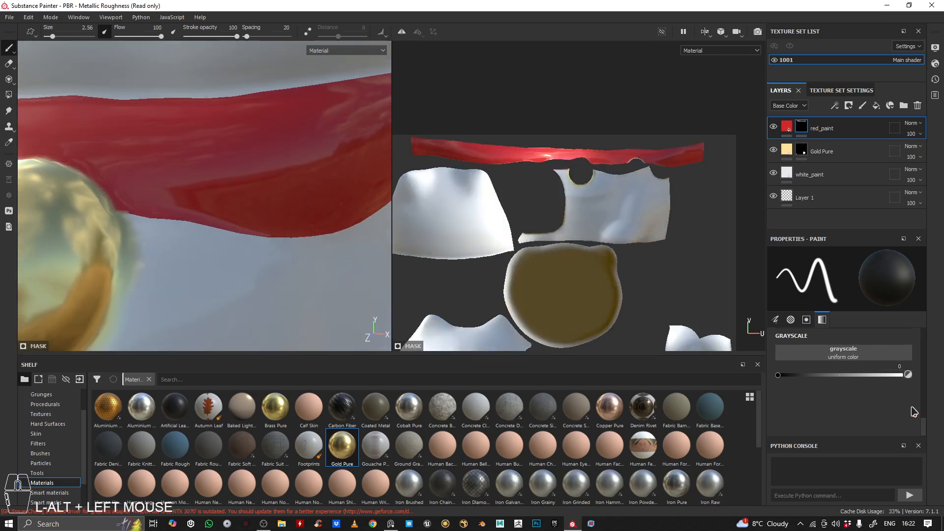
left_click(901, 375)
left_click_drag(124, 211, 264, 234)
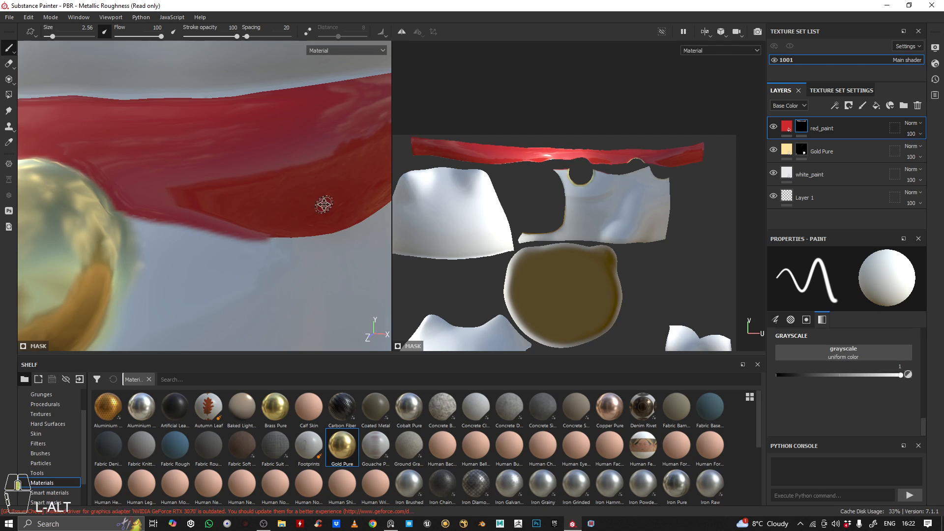
left_click_drag(324, 205, 180, 201, "alt")
Even out the collar's lower red edge from beside the bell toward the raised-arm side of the neck
left_click_drag(159, 238, 288, 253)
middle_click_drag(288, 254, 207, 242, "alt")
mouse_move(207, 242)
left_mouse_down("alt")
mouse_move(168, 270)
mouse_move(192, 263)
mouse_move(158, 270)
mouse_move(260, 244)
left_mouse_up("alt")
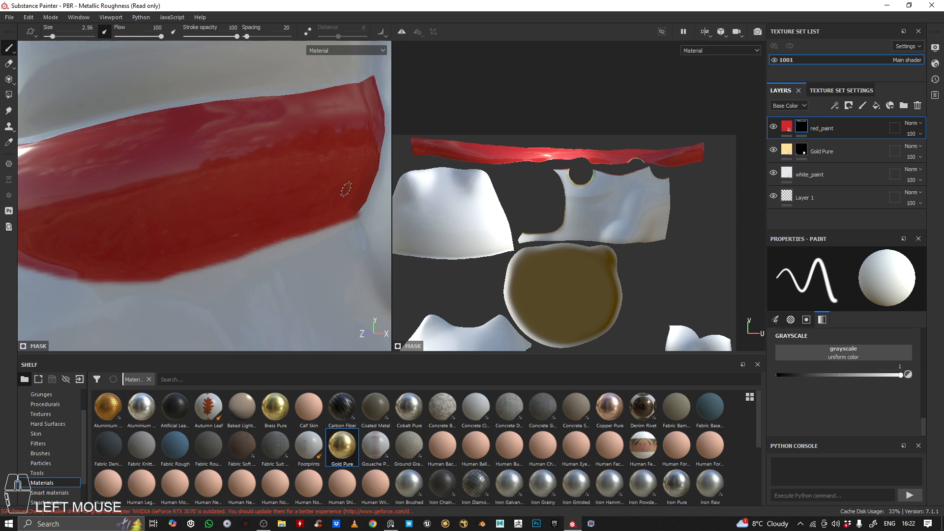
middle_click_drag(346, 188, 232, 205, "alt")
right_click_drag(231, 204, 241, 256, "alt")
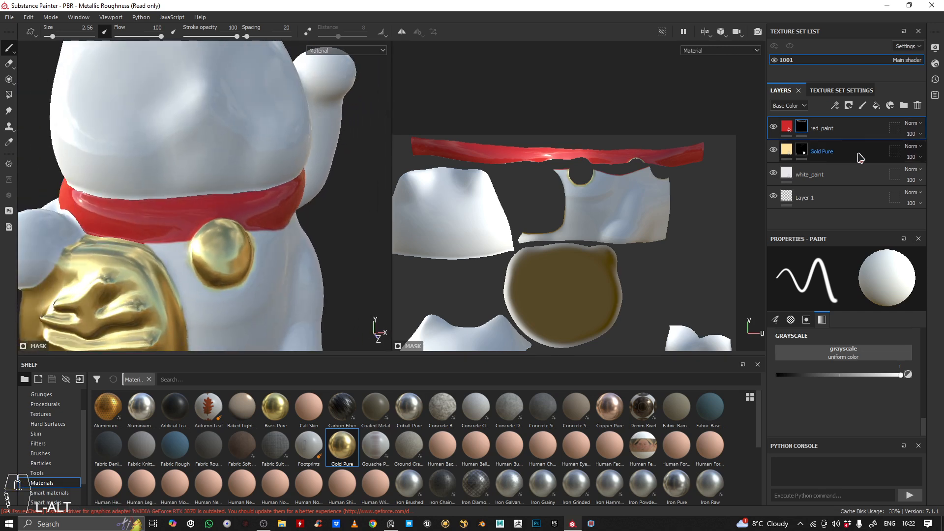
Examine the red collar together with the gold bell and plaque on the whole cat, keeping red_paint selected
left_click(864, 173)
left_click(854, 134)
right_click_drag(195, 163, 191, 207, "alt")
left_click_drag(191, 206, 216, 205, "alt")
middle_click_drag(219, 197, 217, 174, "alt")
left_click_drag(218, 174, 241, 150, "alt")
right_click_drag(241, 150, 229, 178, "alt")
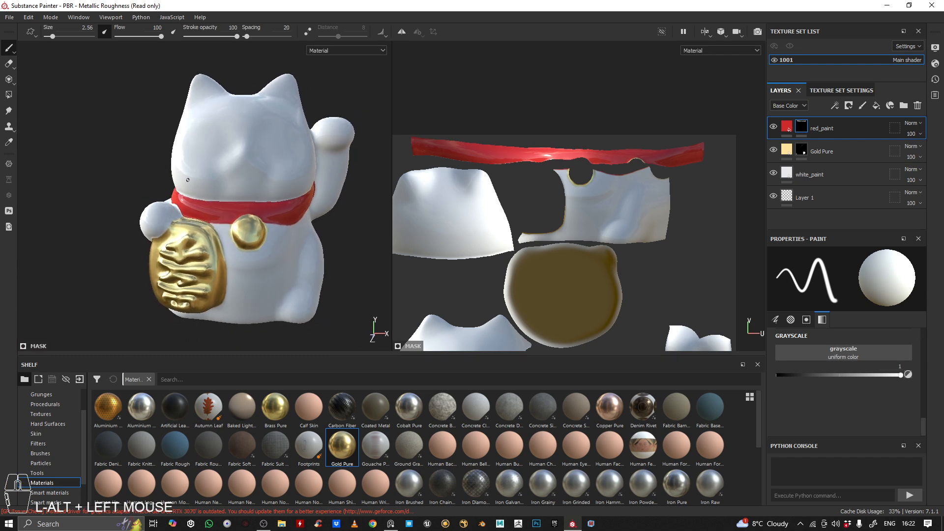
Examine the cat's eye close up in the reference photo and compare it with the model's blank face
scroll(229, 178, "down", 1)
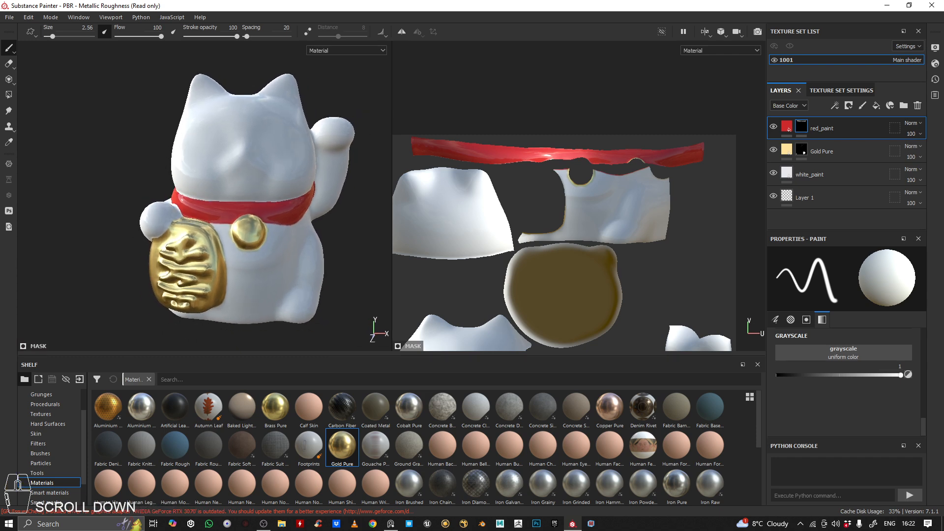
right_click_drag(943, 148, 67, 96)
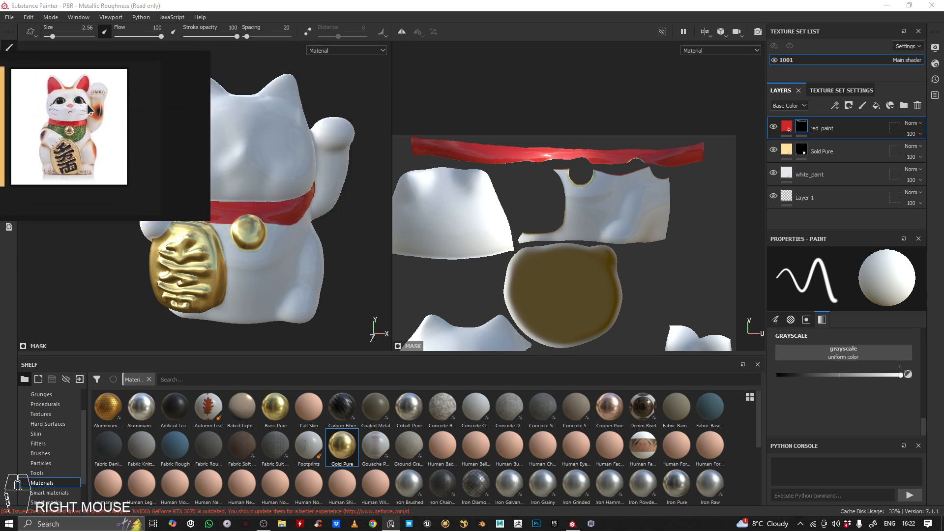
scroll(68, 97, "up", 6)
left_click_drag(26, 93, 98, 147)
scroll(98, 148, "up", 5)
right_click_drag(131, 149, 2, 167)
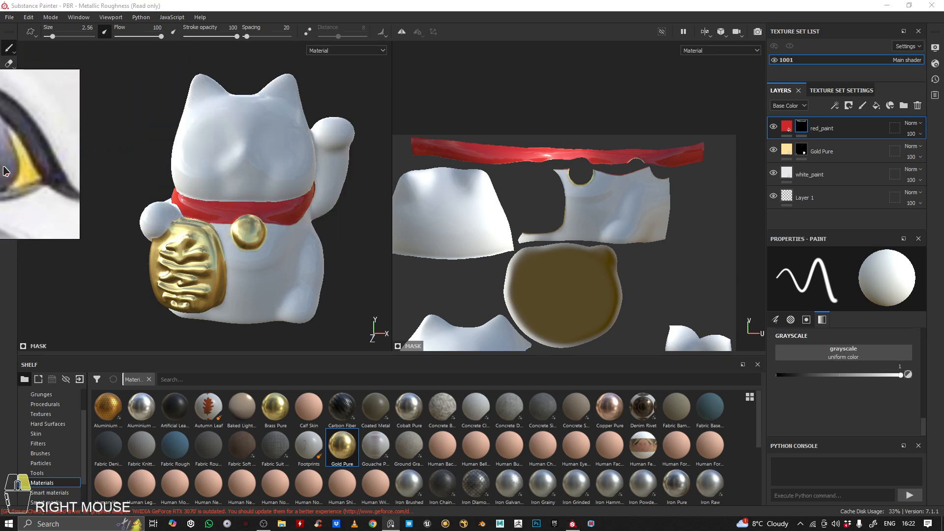
left_click_drag(210, 133, 217, 134, "alt")
right_click_drag(217, 134, 541, 130, "alt")
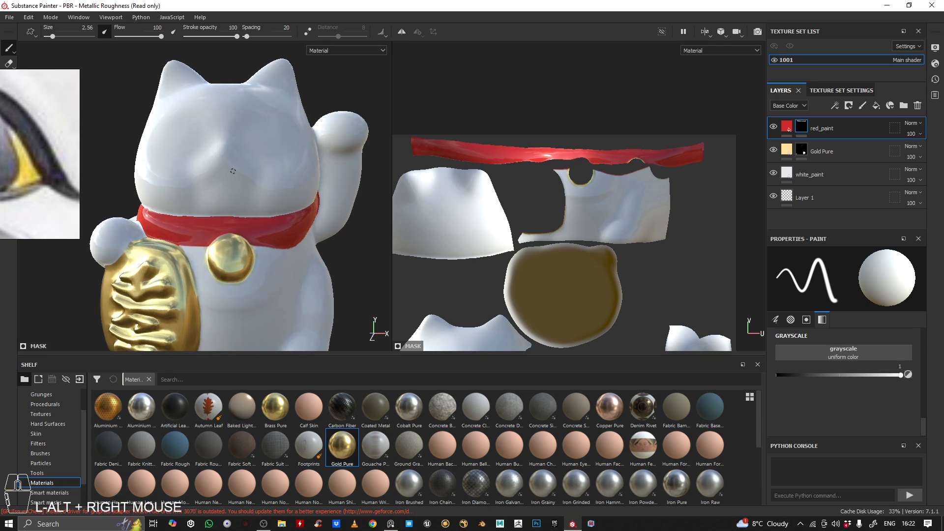
Copy the white_paint layer and paste the duplicate above red_paint
left_click_drag(635, 129, 626, 128, "alt")
left_click(866, 134)
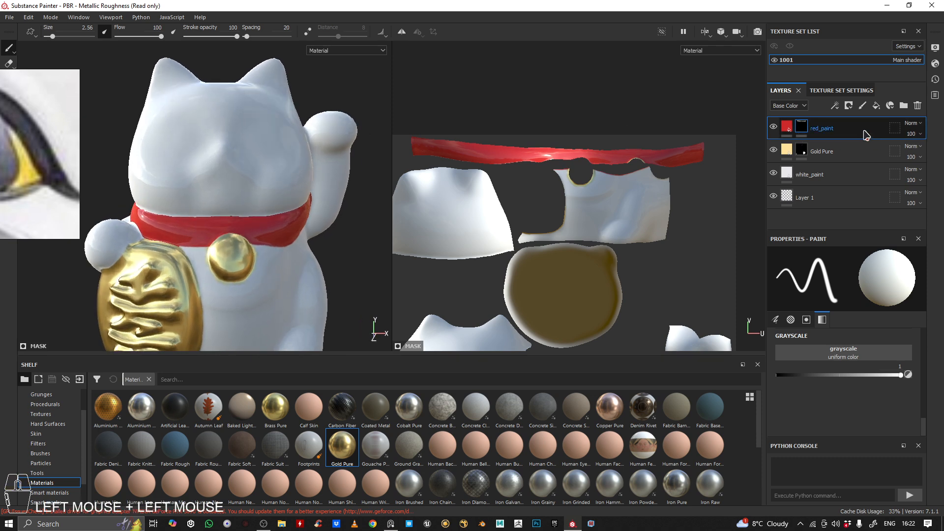
left_click(847, 181)
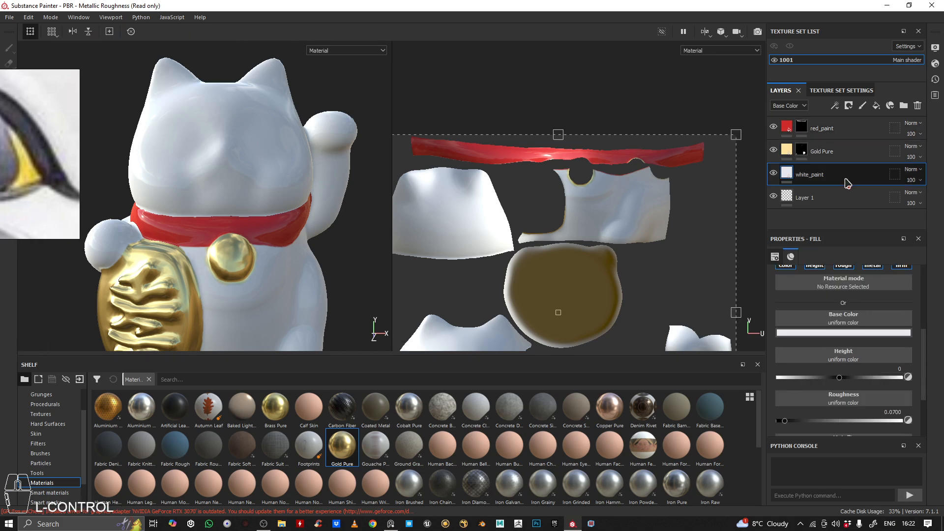
left_click(847, 127)
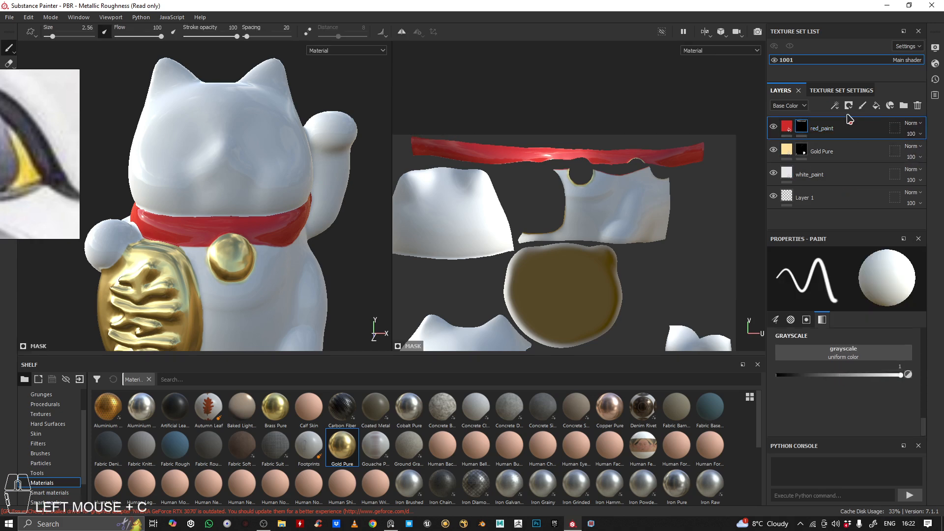
key("ctrl+v")
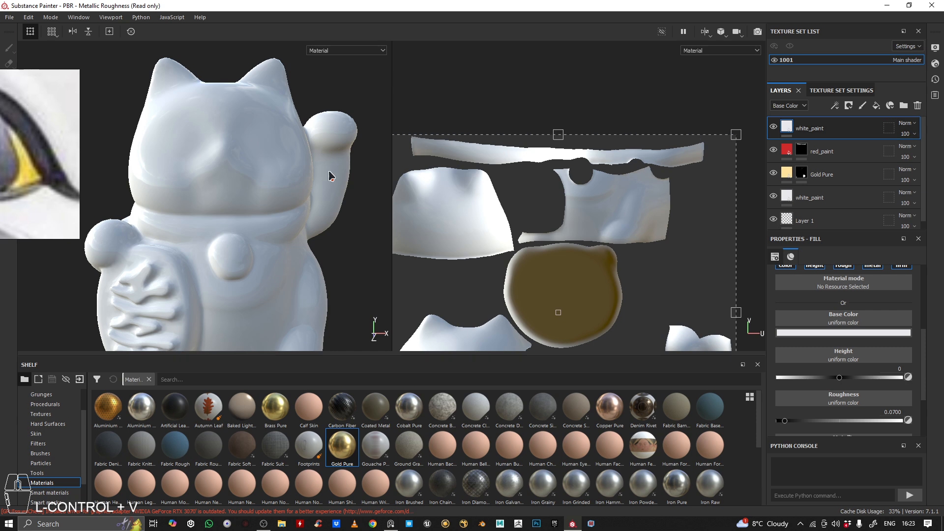
Set the copied layer's base color to the dark eye-outline tone 272530 sampled from the reference photo, and add a black mask
left_click(876, 333)
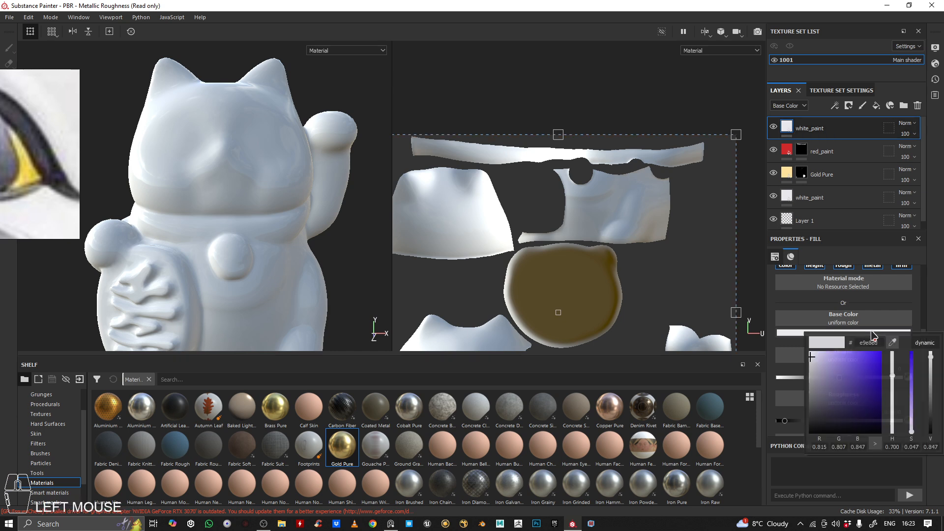
left_click(894, 343)
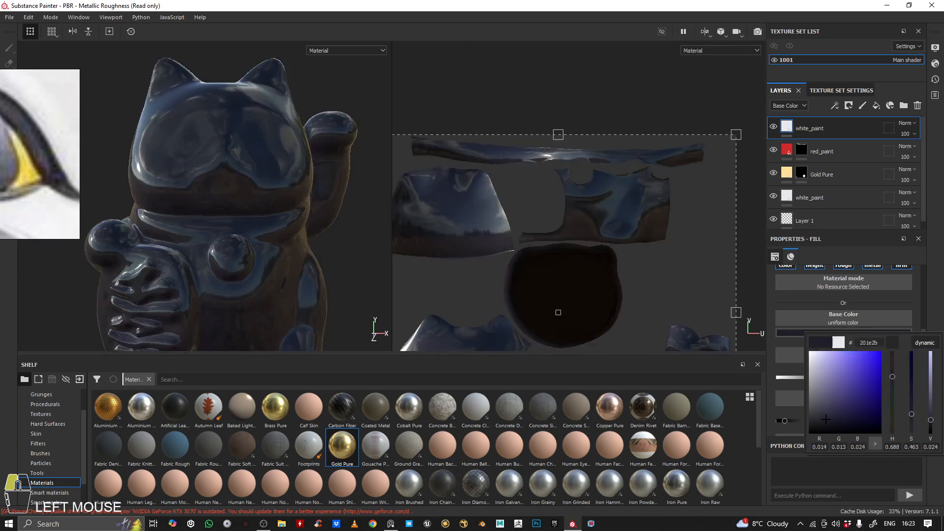
left_click_drag(30, 118, 27, 123)
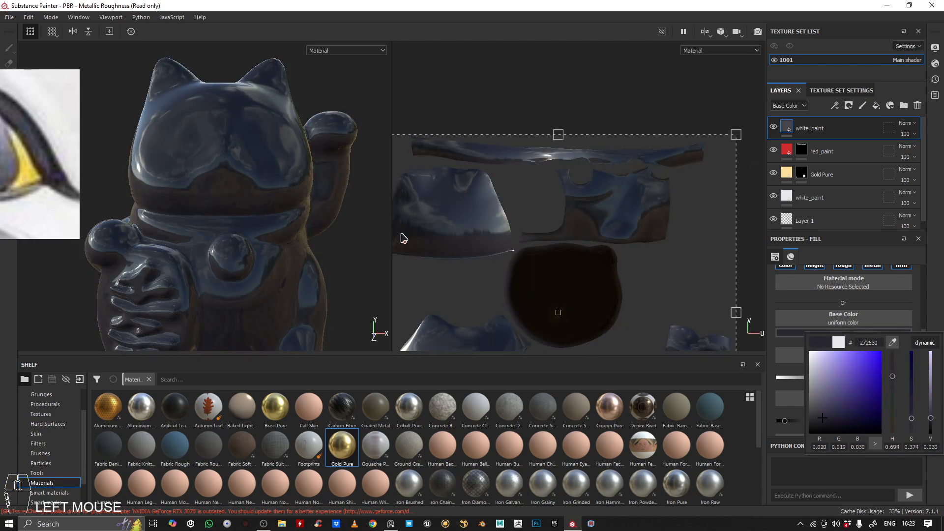
right_click_drag(28, 124, 0, 124)
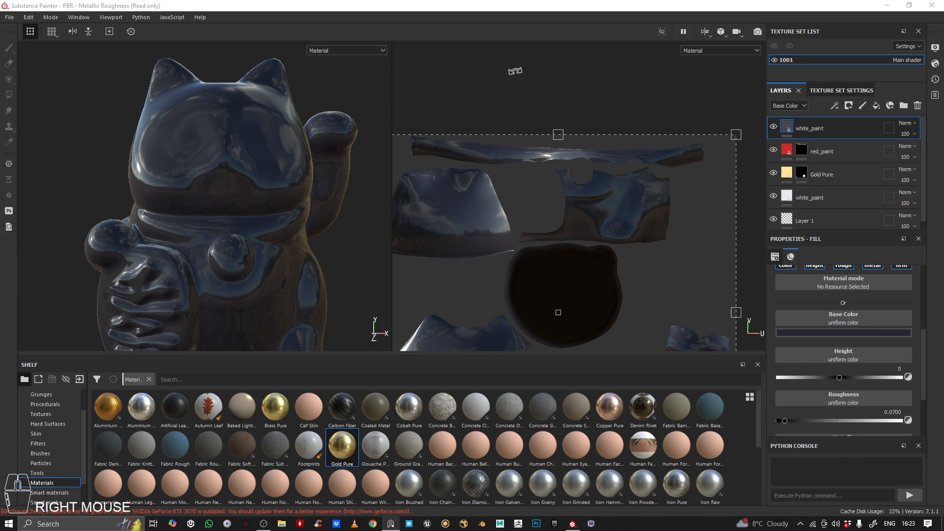
right_click(855, 129)
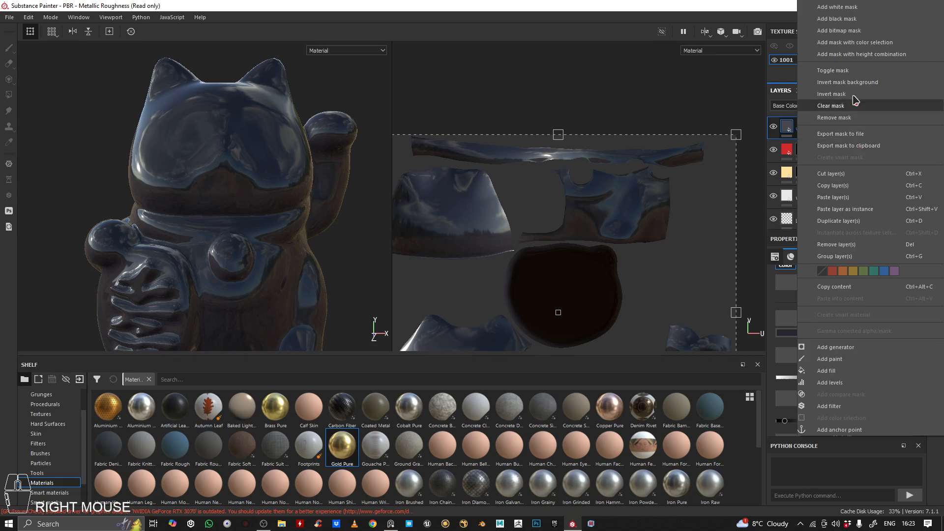
left_click(855, 19)
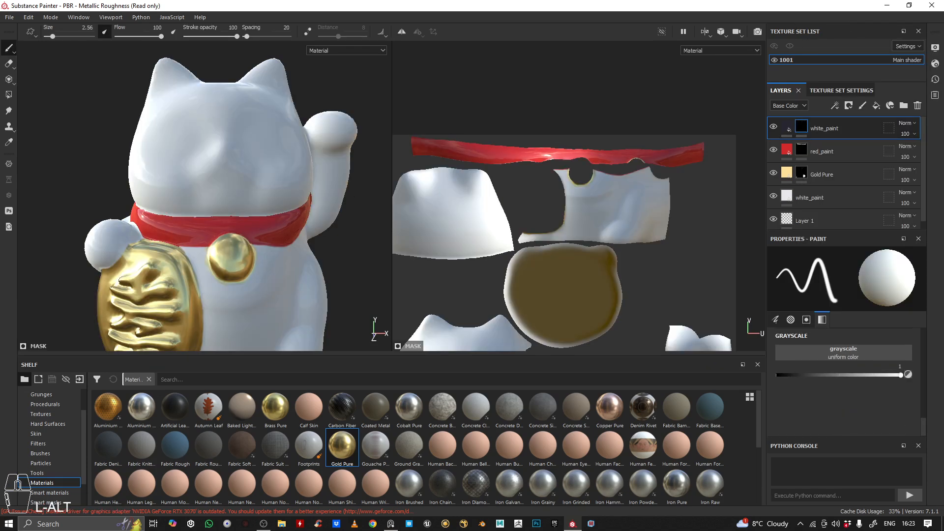
Enlarge the cartoon lucky cat's face in the reference viewer and place it beside the model's head
right_click_drag(0, 99, 168, 142)
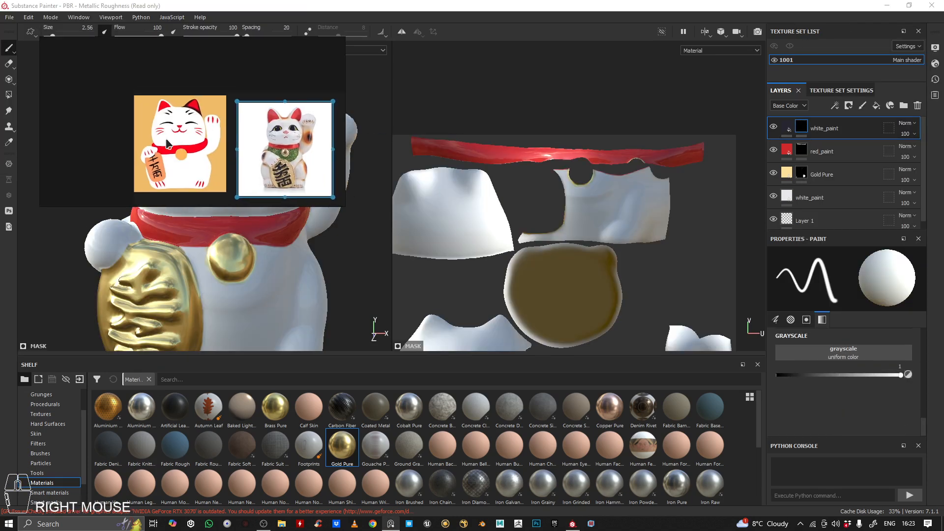
scroll(168, 143, "up", 6)
middle_click_drag(244, 155, 181, 120)
right_click_drag(181, 119, 555, 157)
middle_click_drag(220, 177, 212, 206, "alt")
right_click_drag(212, 207, 254, 209, "alt")
middle_click_drag(254, 210, 251, 211, "alt")
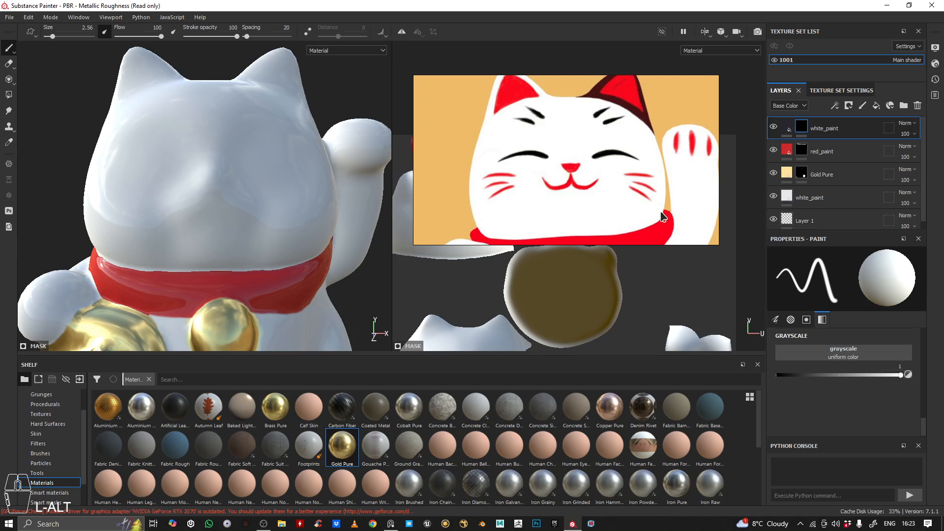
right_click_drag(664, 216, 659, 206)
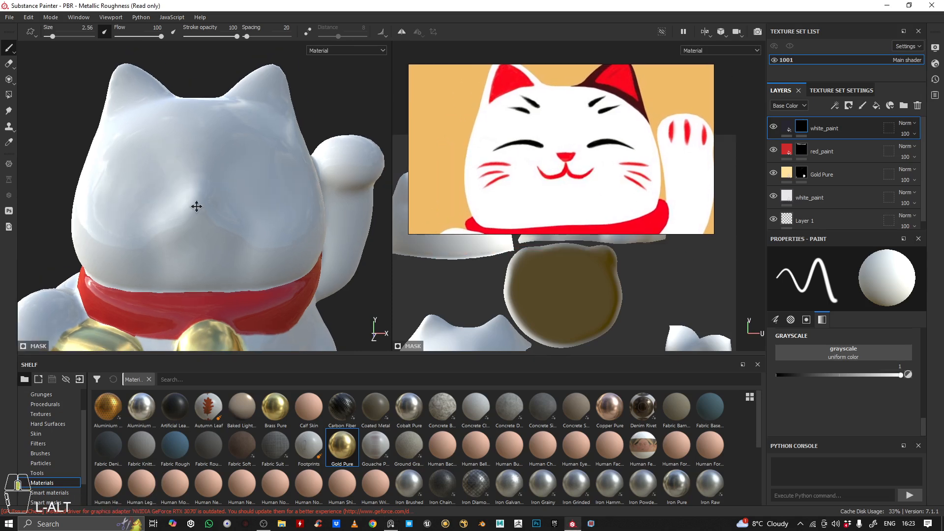
Select the black mask of the dark top layer for painting on the cat's face
right_click_drag(197, 205, 271, 196, "alt")
middle_click_drag(270, 196, 246, 202, "alt")
right_click_drag(246, 203, 231, 201, "alt")
middle_click_drag(231, 202, 216, 184, "alt")
left_click_drag(217, 183, 175, 66, "alt")
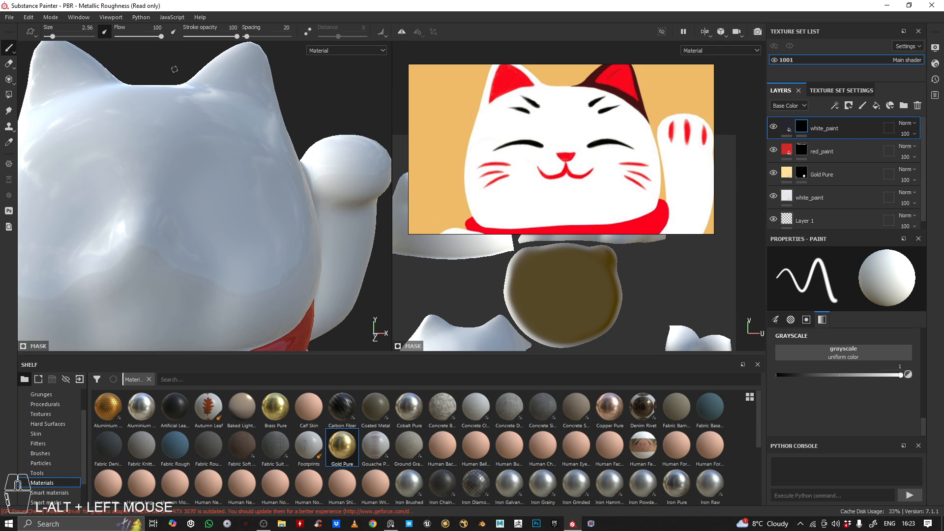
left_click(799, 128)
mouse_move(207, 199)
left_mouse_down()
mouse_move(265, 194)
mouse_move(186, 182)
mouse_move(191, 192)
left_mouse_up()
key("ctrl+z")
middle_click_drag(192, 192, 196, 201, "alt")
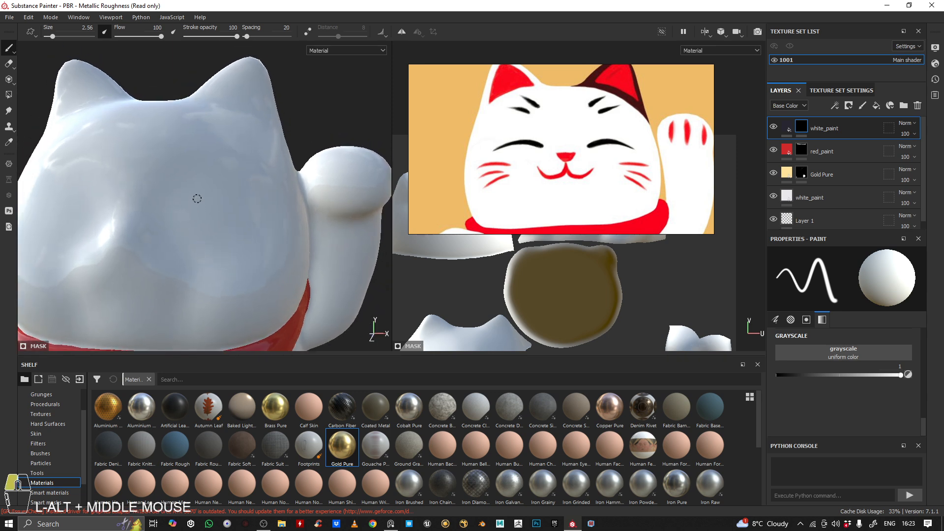
right_click_drag(196, 200, 200, 182, "alt")
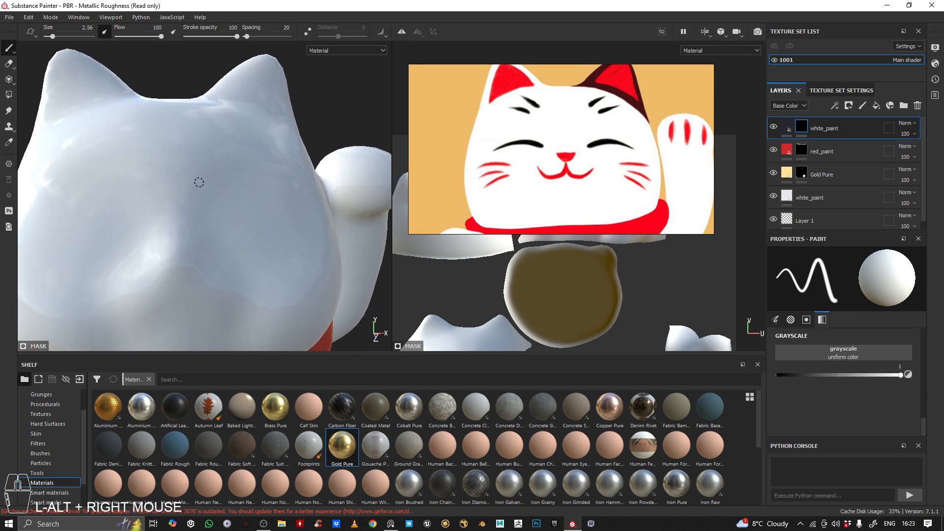
Turn on mirror symmetry along X for the brush and shift the mirror line slightly toward the middle of the face
left_click_drag(200, 181, 183, 164, "alt")
right_click_drag(183, 164, 213, 170, "alt")
left_click_drag(212, 170, 211, 177, "alt")
middle_click_drag(211, 177, 202, 142, "alt")
left_click(403, 31)
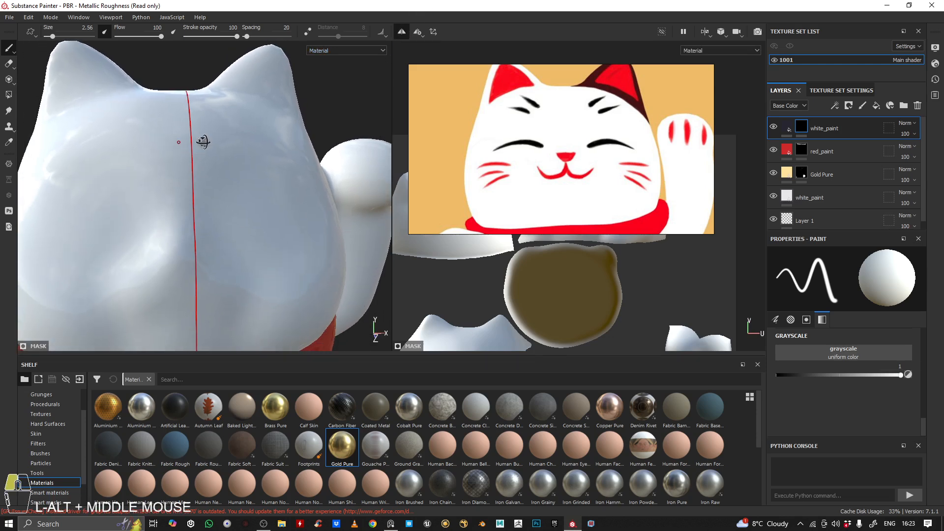
left_click_drag(202, 141, 195, 141, "alt")
left_click(401, 32)
left_click(402, 32)
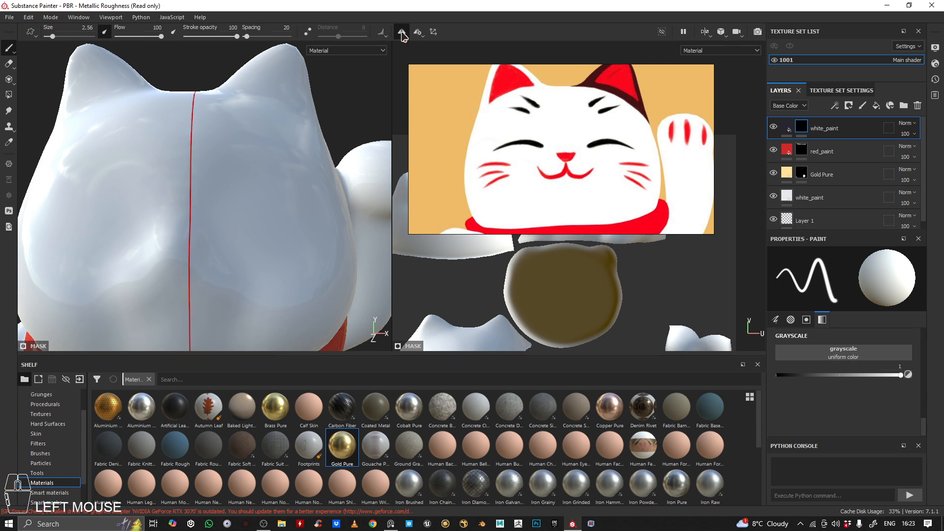
left_click(402, 32)
left_click(402, 32)
left_click(421, 33)
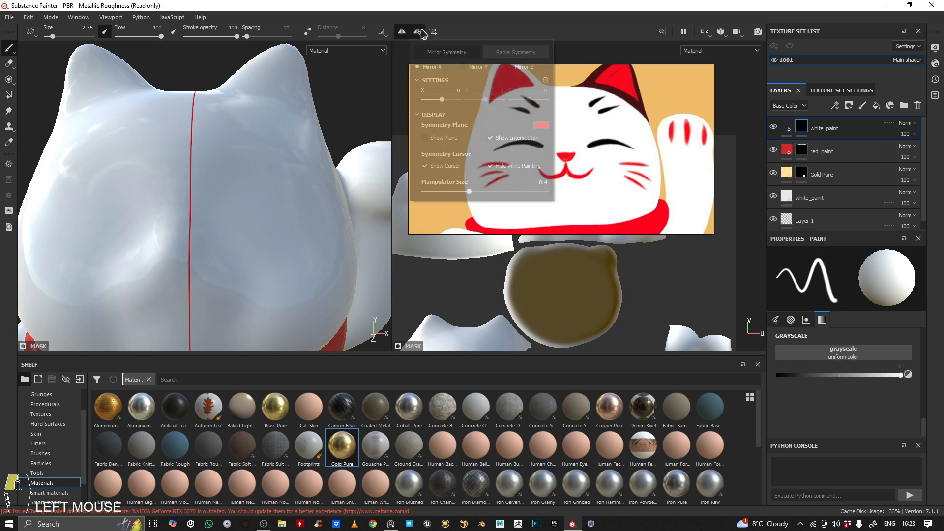
left_click_drag(443, 99, 441, 99)
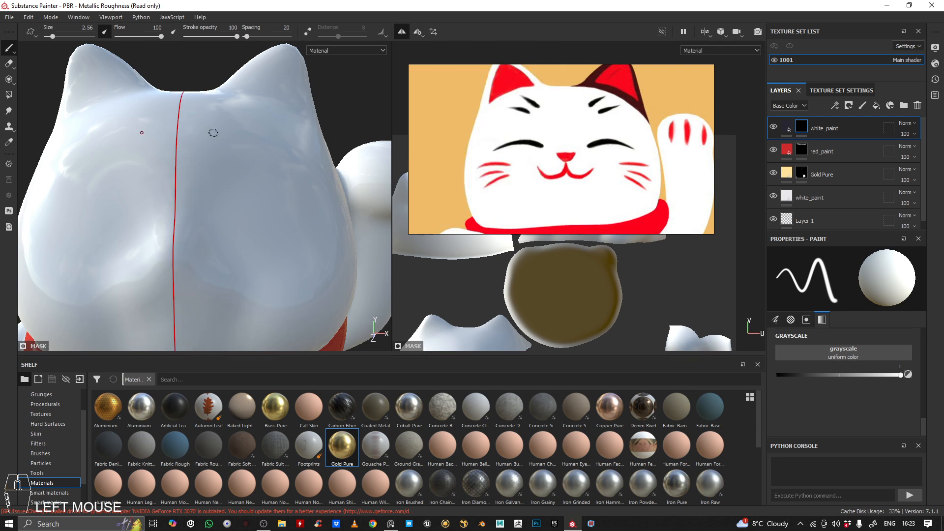
left_click_drag(210, 130, 219, 141, "alt")
right_click_drag(219, 141, 225, 211, "alt")
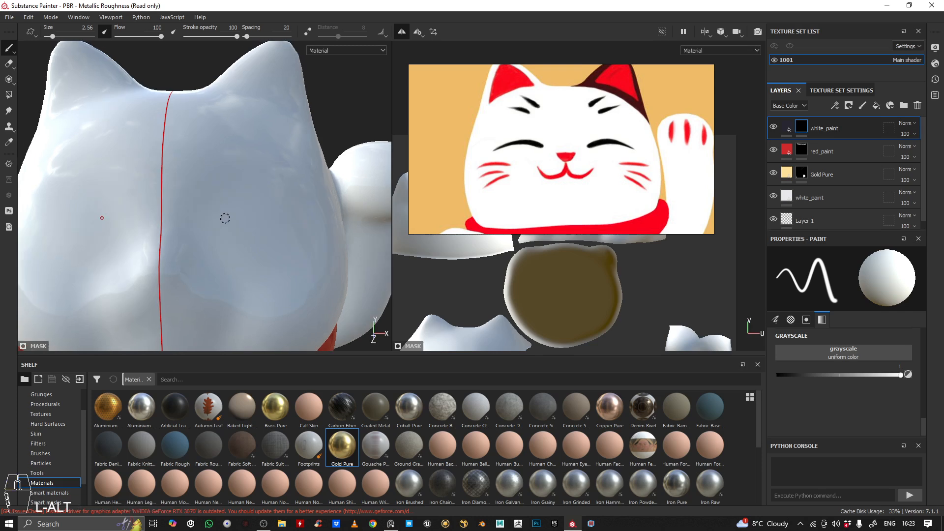
left_click(224, 214)
key("ctrl+z")
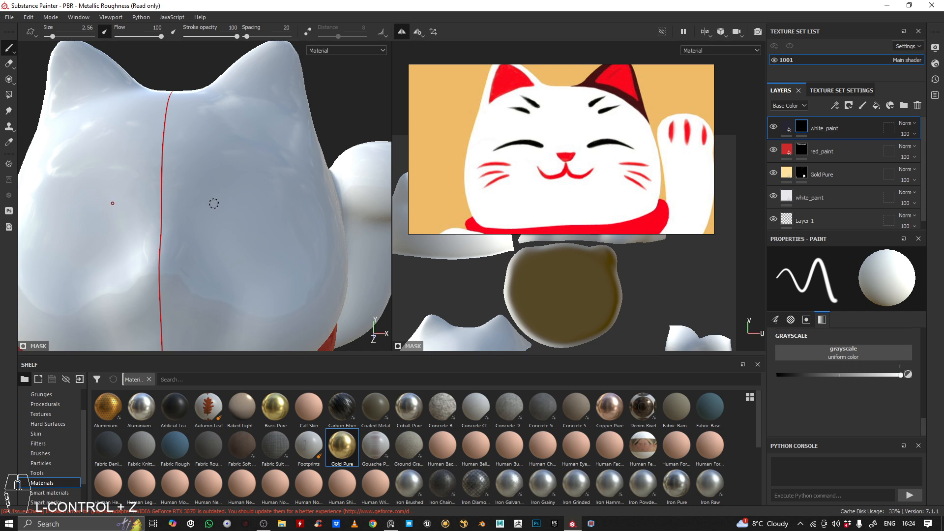
mouse_move(214, 204)
left_mouse_down()
mouse_move(286, 200)
mouse_move(219, 203)
left_mouse_up()
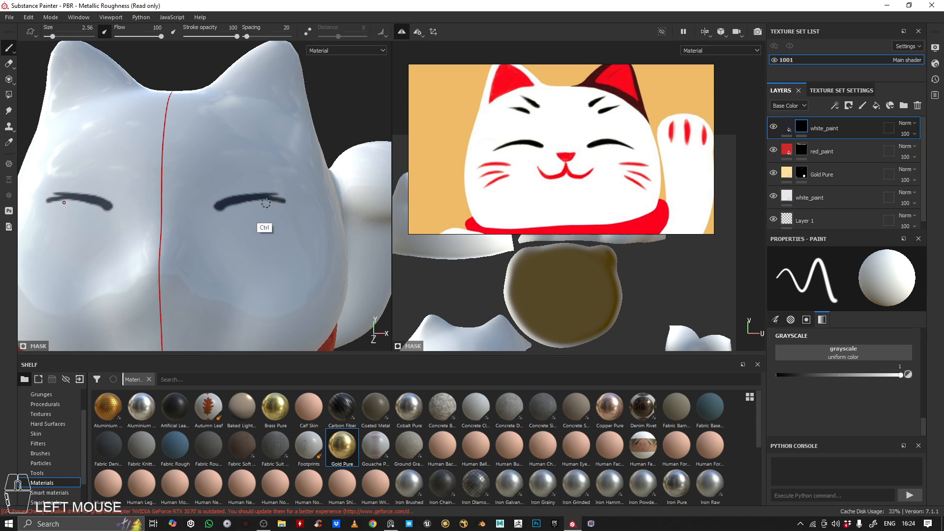
key("ctrl+z")
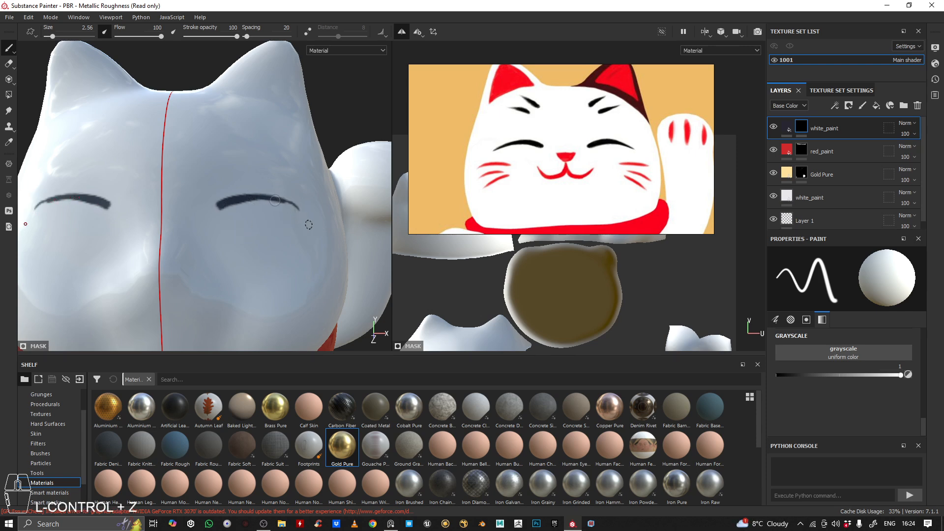
key("ctrl+z")
Paint a slim arched closed-eye stroke, mirrored on both sides of the face, matching the cartoon reference
mouse_move(264, 198)
left_mouse_down()
mouse_move(297, 210)
mouse_move(292, 205)
left_mouse_up()
key("ctrl+z")
key("ctrl+z")
key("ctrl+z")
mouse_move(226, 175)
left_mouse_down()
mouse_move(266, 248)
mouse_move(278, 250)
left_mouse_up()
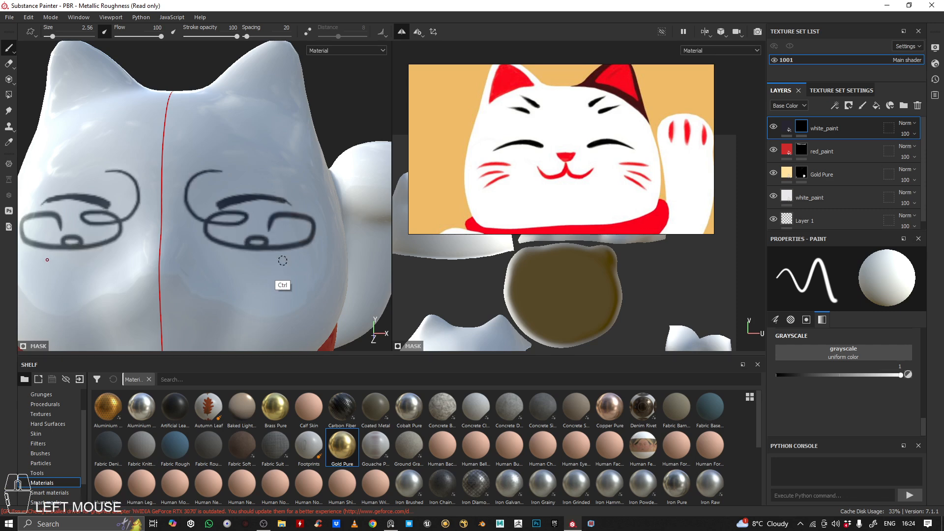
key("ctrl+z")
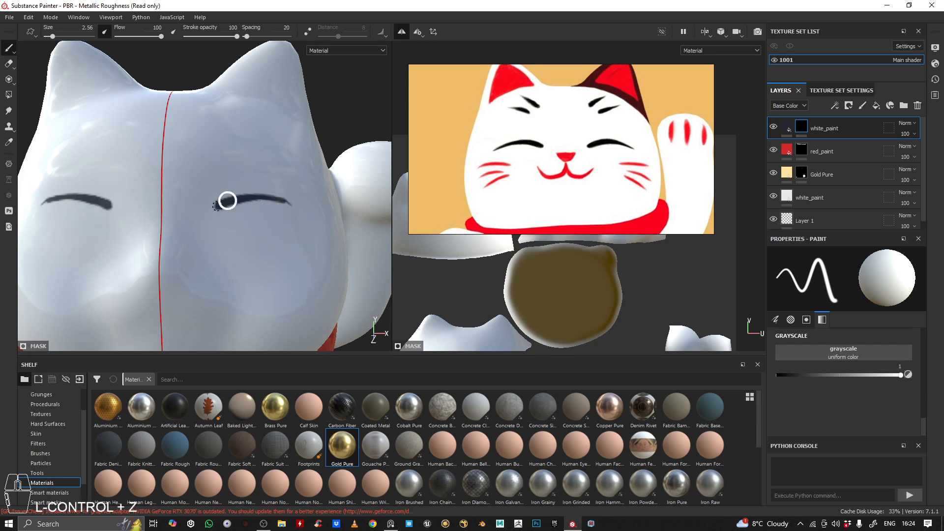
Thicken the inner ends of the mirrored closed-eye strokes so they taper toward the outer corners
left_click_drag(216, 205, 226, 204)
left_click_drag(293, 236, 293, 211, "alt")
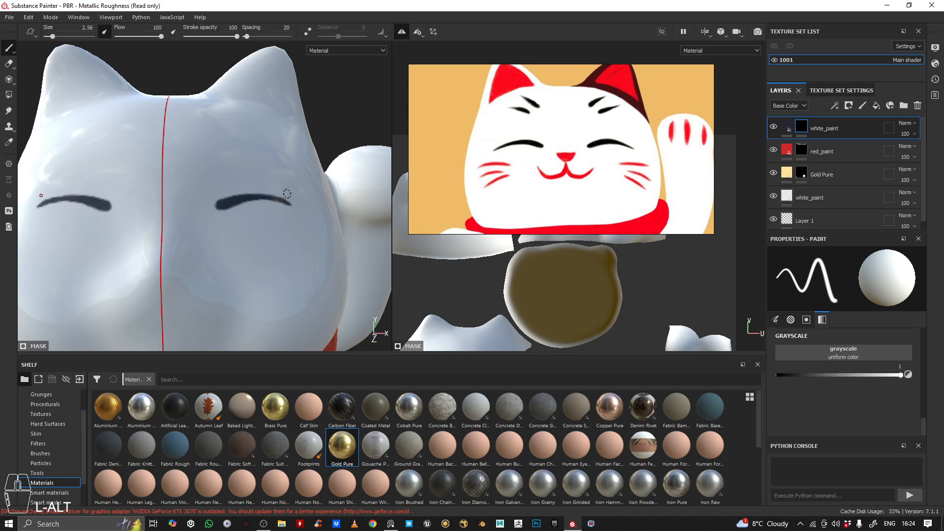
scroll(337, 68, "up", 10)
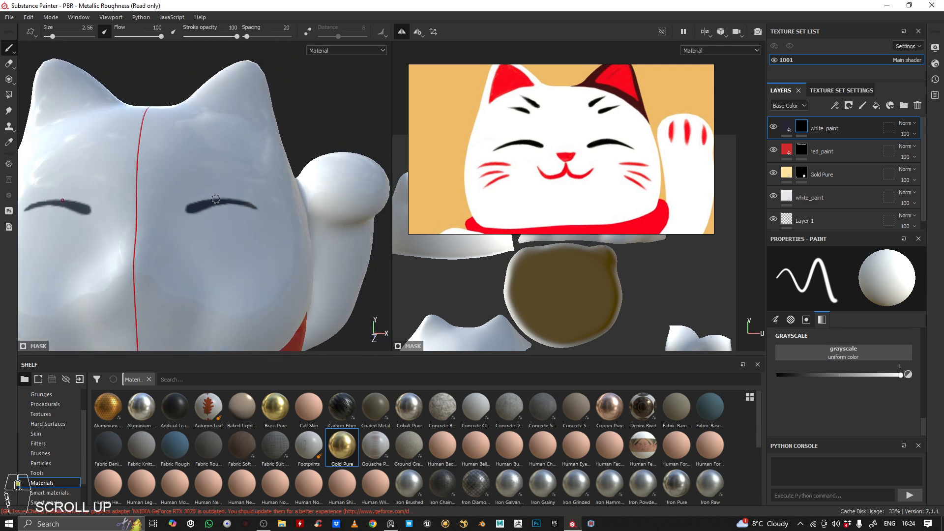
middle_click_drag(153, 201, 166, 202, "alt")
mouse_move(167, 202)
left_mouse_down("alt")
mouse_move(300, 186)
mouse_move(171, 204)
left_mouse_up("alt")
right_click_drag(190, 205, 194, 207, "alt")
left_click_drag(193, 207, 169, 239, "alt")
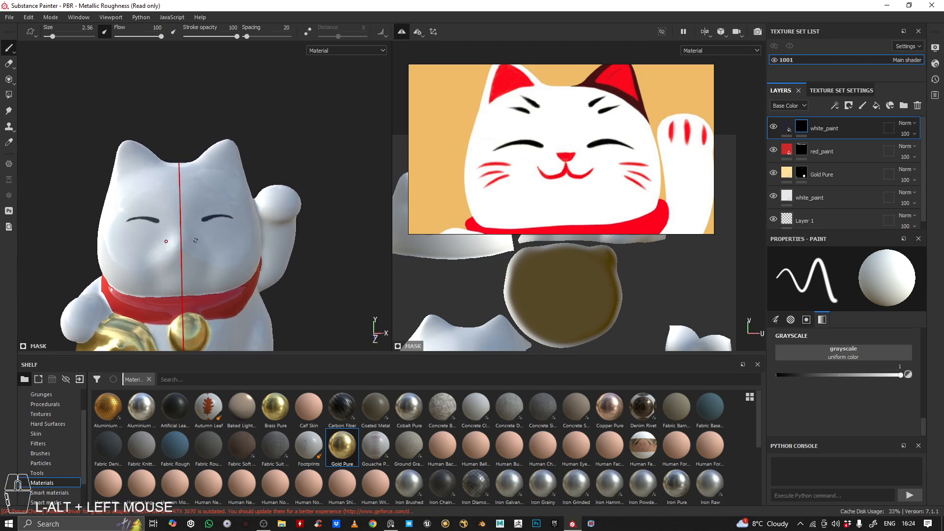
Paint two slanted dark eyebrow strokes above each closed eye, mirrored across the forehead
right_click_drag(170, 239, 239, 167, "alt")
middle_click_drag(238, 167, 203, 218, "alt")
right_click_drag(202, 218, 249, 233, "alt")
mouse_move(249, 233)
middle_mouse_down("alt")
mouse_move(270, 249)
mouse_move(217, 235)
middle_mouse_up("alt")
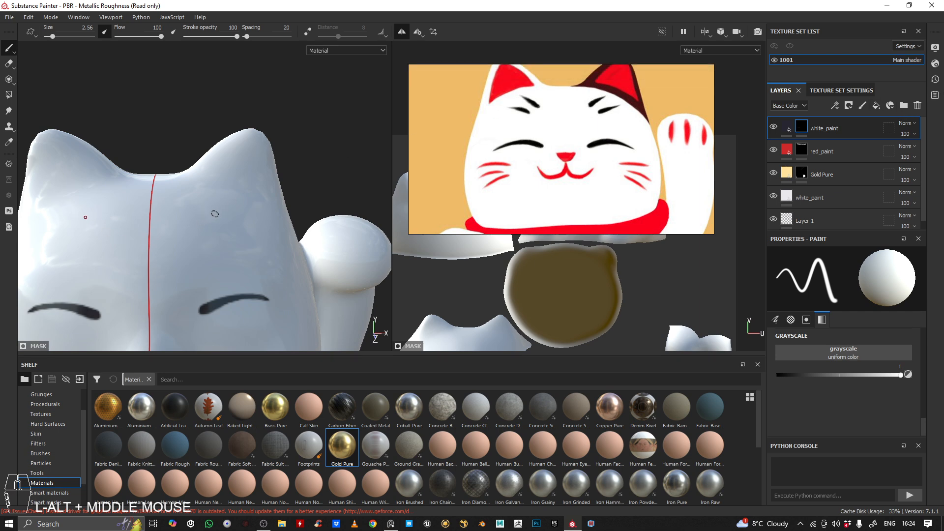
left_click_drag(216, 212, 200, 229)
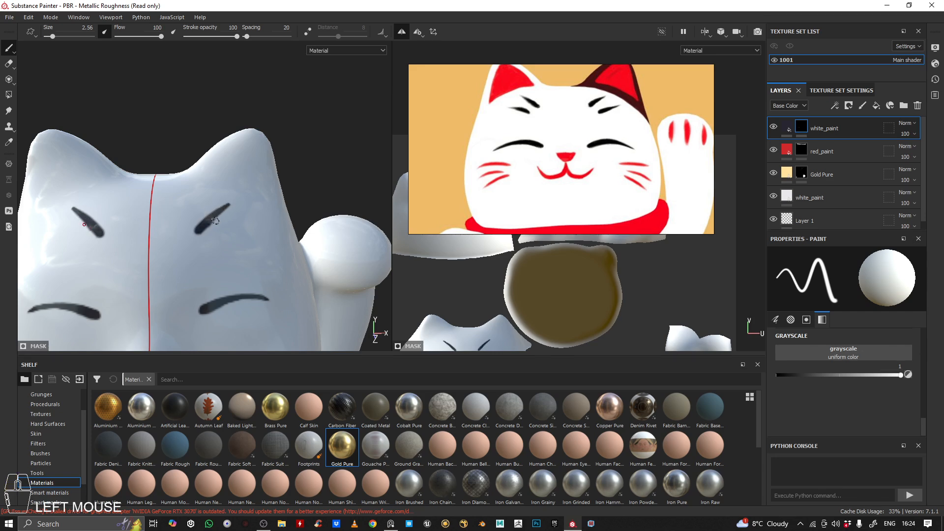
left_click_drag(214, 240, 248, 223)
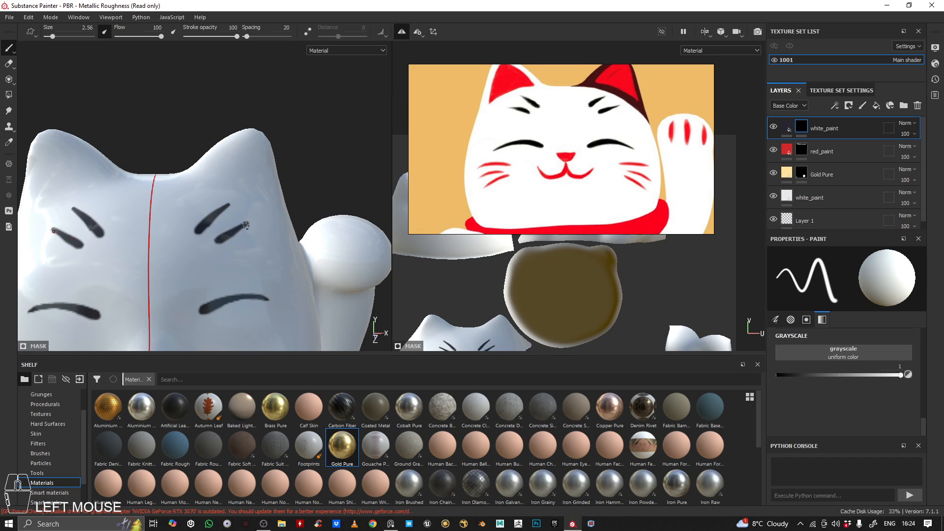
right_click_drag(202, 246, 258, 229, "alt")
middle_click_drag(257, 229, 272, 175, "alt")
left_click_drag(219, 123, 238, 152, "alt")
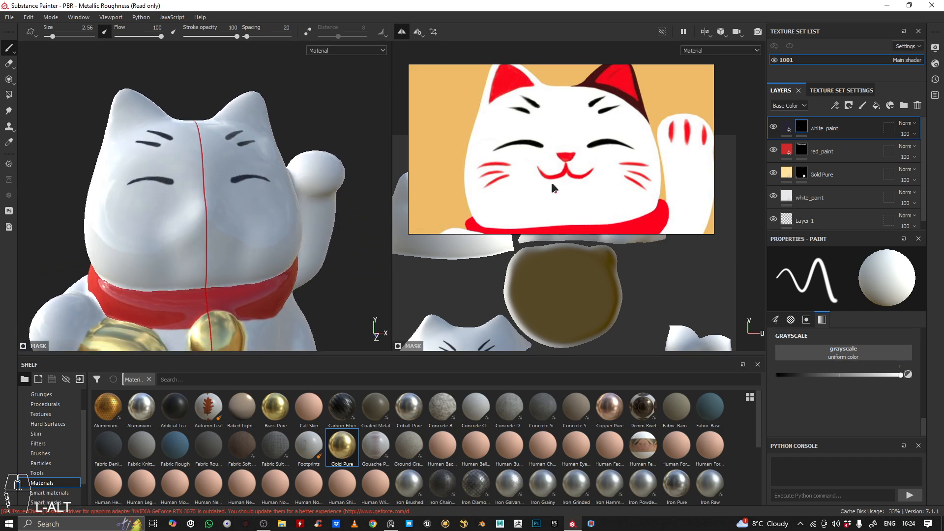
Rename the dark layer holding the eyes and eyebrows as black_paint
scroll(561, 177, "down", 3)
scroll(565, 173, "up", 2)
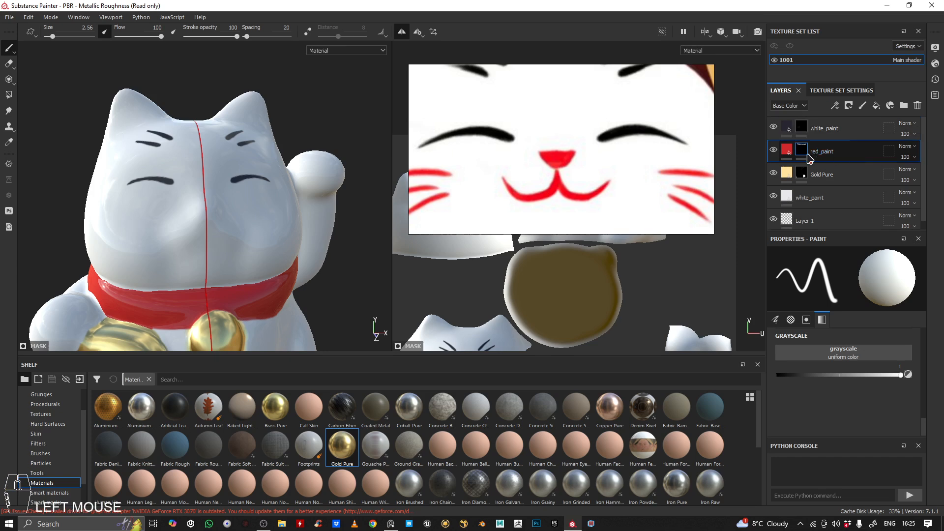
double_click(837, 130)
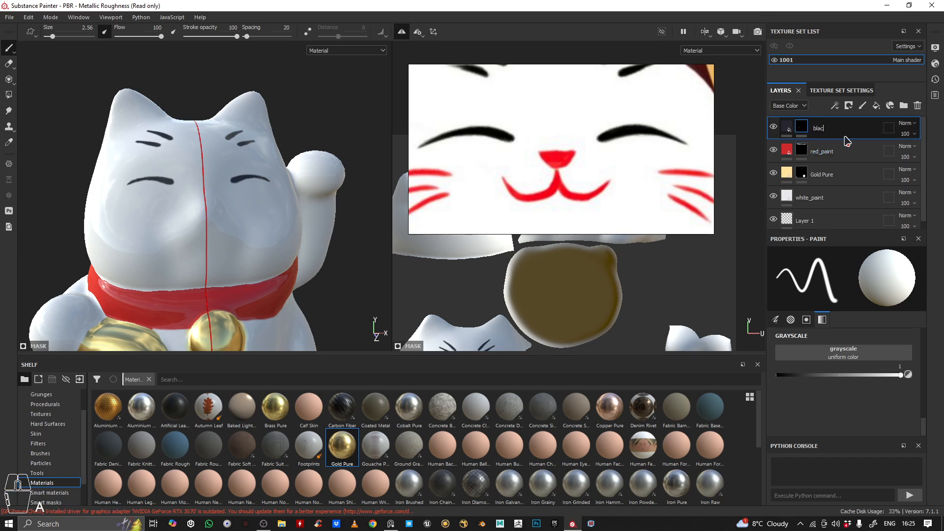
type("k_paint")
key("Return")
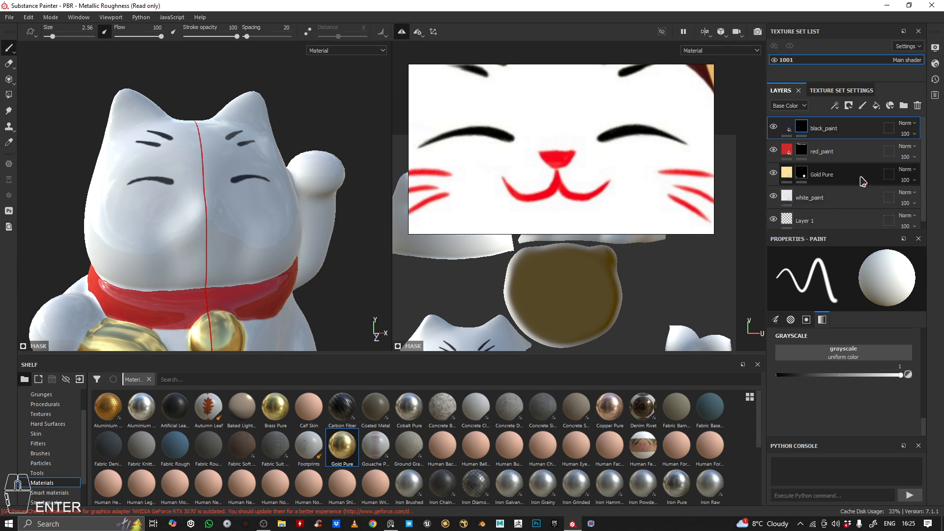
Paint a small rounded triangular red nose on the mirror line below the eyes, using the red_paint layer's mask
left_click(804, 153)
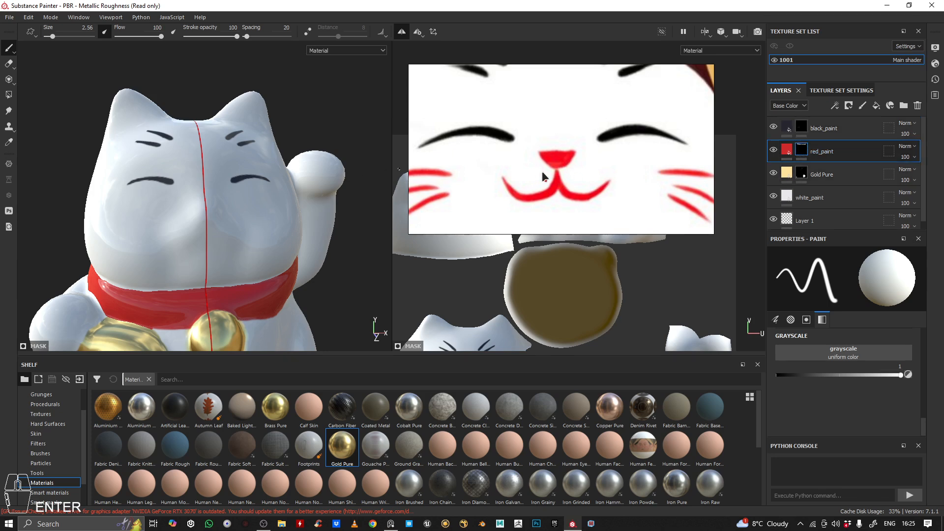
left_click_drag(146, 197, 200, 213, "alt")
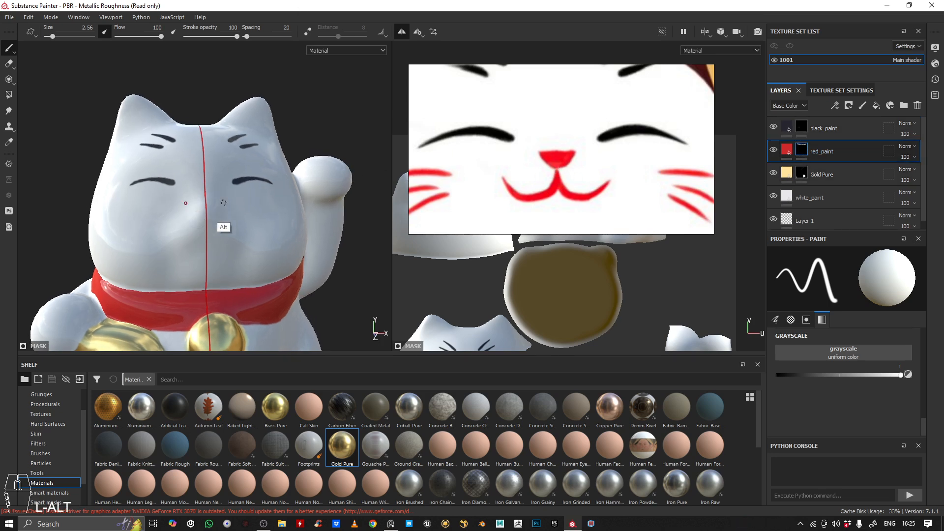
left_click_drag(222, 249, 289, 181, "alt")
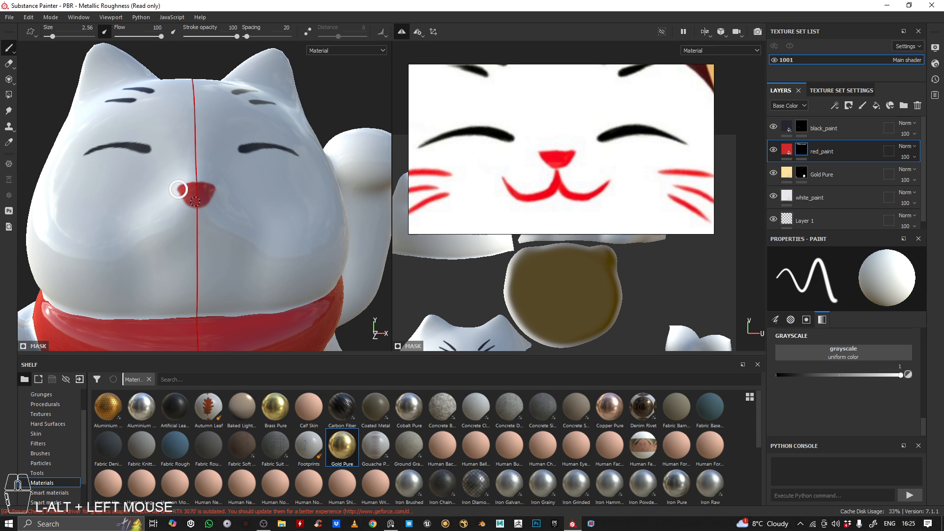
left_click_drag(204, 213, 255, 187, "alt")
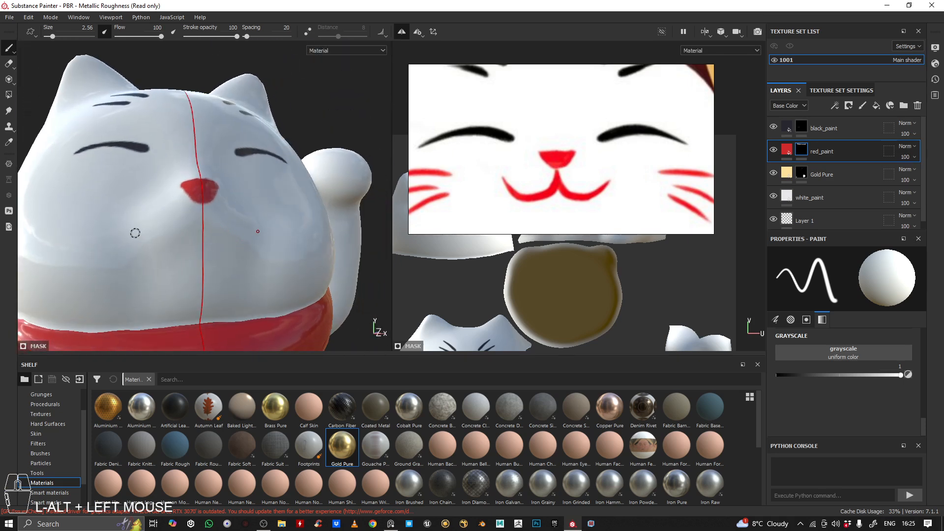
Paint a mirrored red smile curving from the base of the nose up to both cheeks, redoing unsatisfactory strokes
mouse_move(133, 246)
left_mouse_down()
mouse_move(150, 258)
mouse_move(197, 221)
left_mouse_up()
key("ctrl+z")
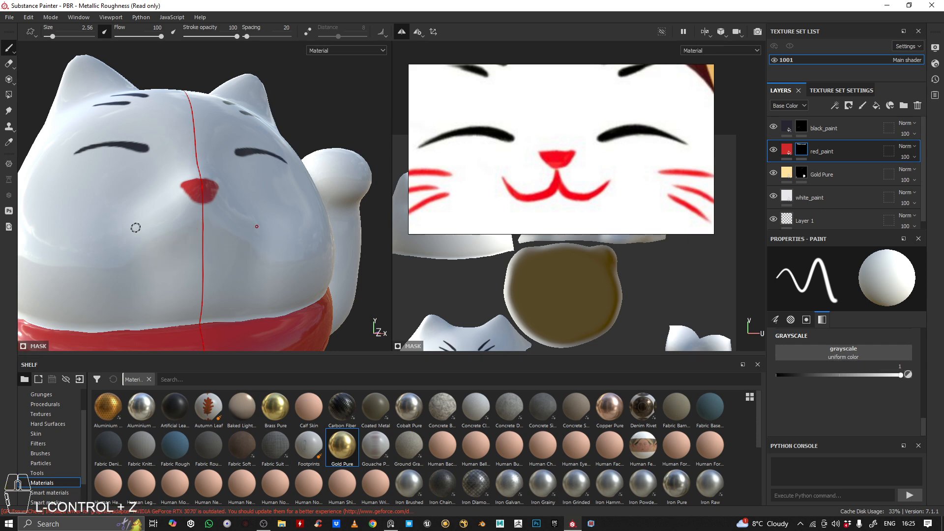
mouse_move(136, 252)
left_mouse_down()
mouse_move(184, 255)
mouse_move(208, 215)
mouse_move(171, 249)
mouse_move(140, 229)
left_mouse_up()
key("ctrl+z")
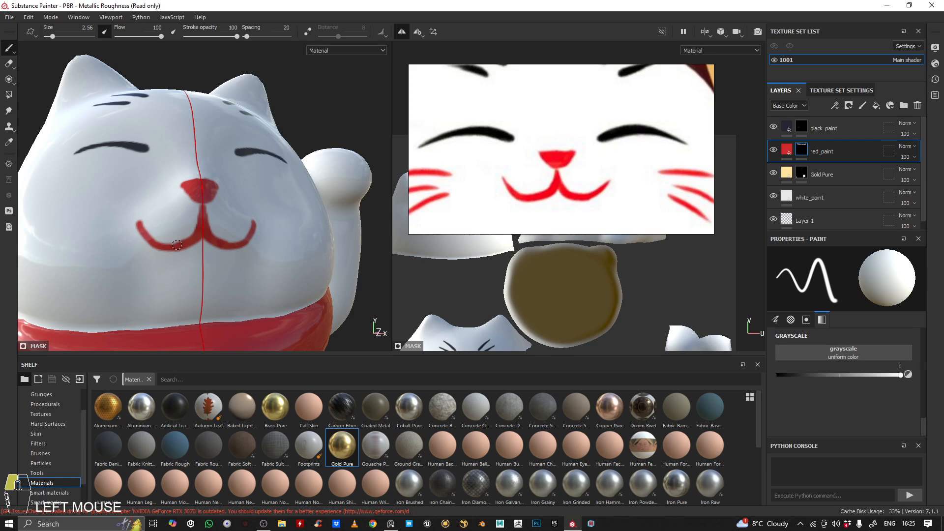
Taper the outer ends of the red mouth by erasing their edges in the mask with grayscale 0
left_click_drag(169, 156, 183, 203, "alt")
right_click_drag(245, 157, 143, 116, "alt")
left_click_drag(139, 118, 143, 129, "alt")
middle_click_drag(149, 145, 245, 134, "alt")
left_click_drag(244, 135, 201, 160, "alt")
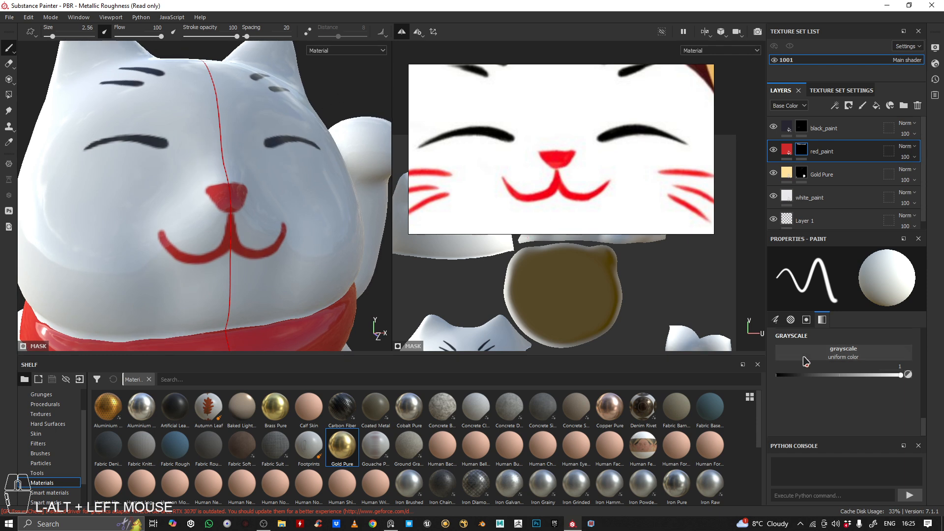
left_click_drag(839, 372, 741, 365)
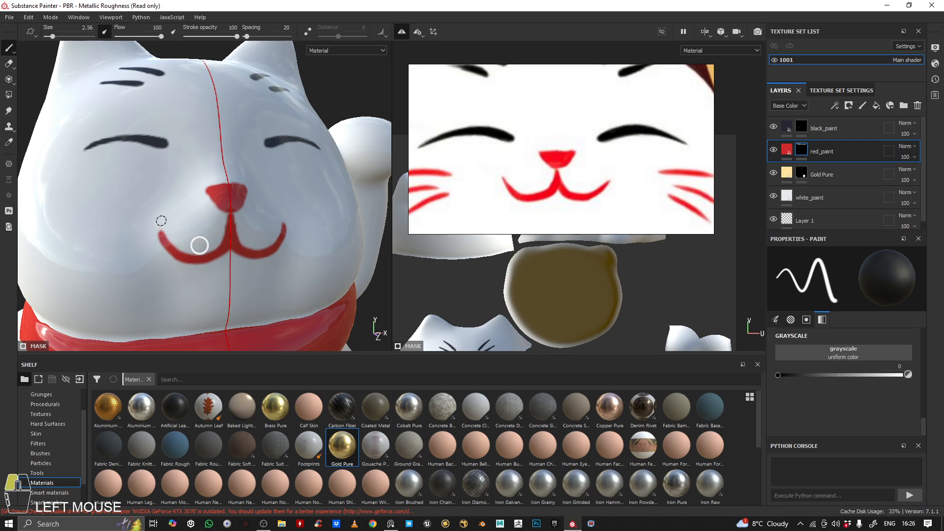
left_click_drag(167, 242, 161, 231)
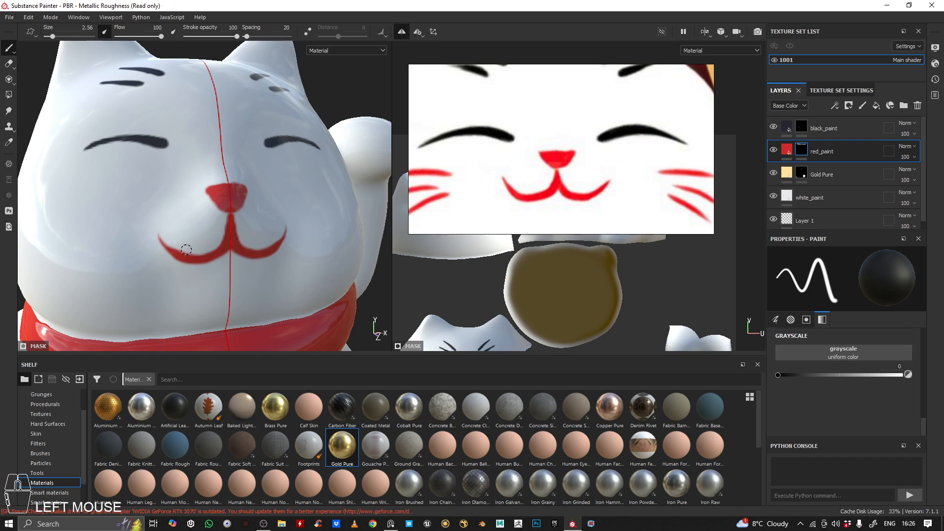
Examine the painted nose and mouth close up and on the whole figure from several angles
left_click_drag(212, 210, 182, 148, "alt")
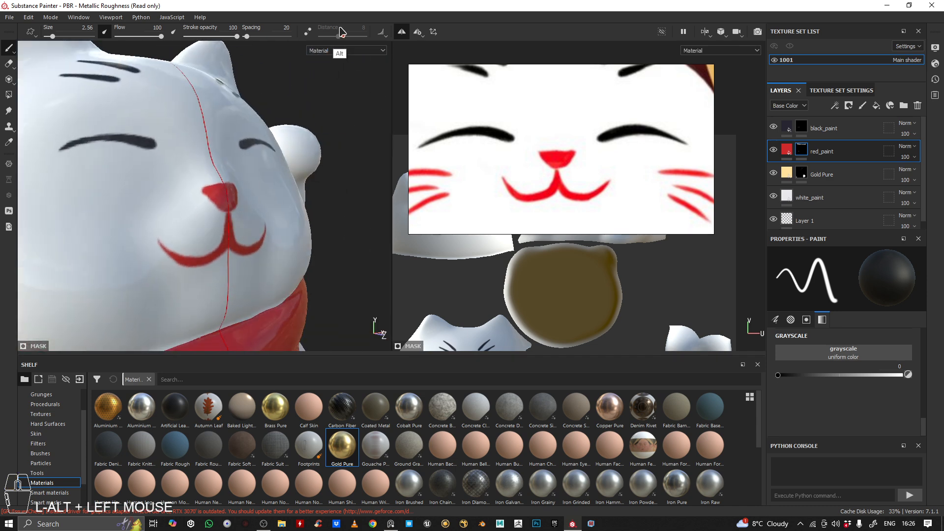
middle_click_drag(182, 148, 183, 133, "alt")
left_click_drag(184, 133, 17, 106, "alt")
right_click_drag(18, 106, 12, 105, "alt")
mouse_move(217, 132)
left_mouse_down("alt")
mouse_move(172, 137)
mouse_move(187, 133)
left_mouse_up("alt")
middle_click_drag(243, 113, 189, 108, "shift")
mouse_move(188, 107)
left_mouse_down("alt")
mouse_move(190, 169)
mouse_move(211, 120)
mouse_move(236, 129)
mouse_move(224, 133)
left_mouse_up("alt")
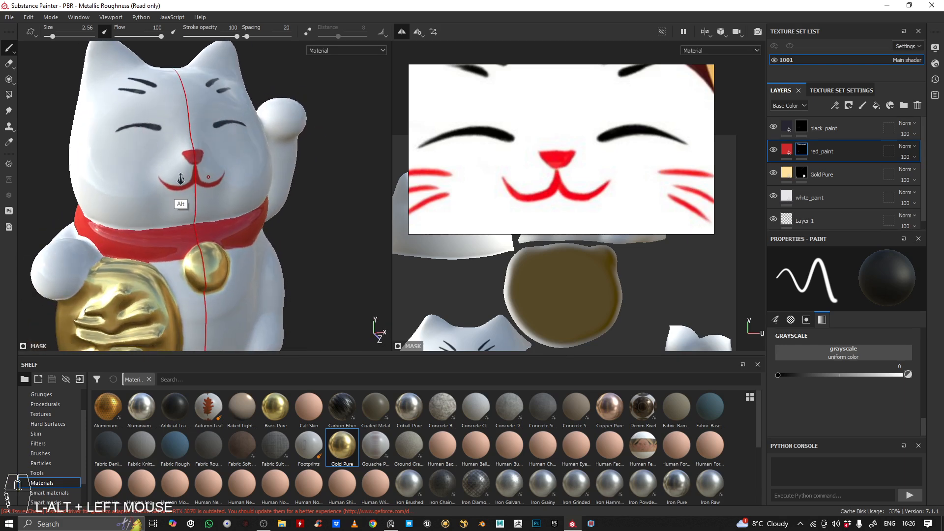
right_click_drag(180, 180, 170, 148, "alt")
left_click_drag(180, 103, 199, 68, "alt")
middle_click_drag(210, 116, 237, 166, "alt")
left_click_drag(236, 167, 186, 141, "alt")
right_click_drag(186, 142, 198, 111, "alt")
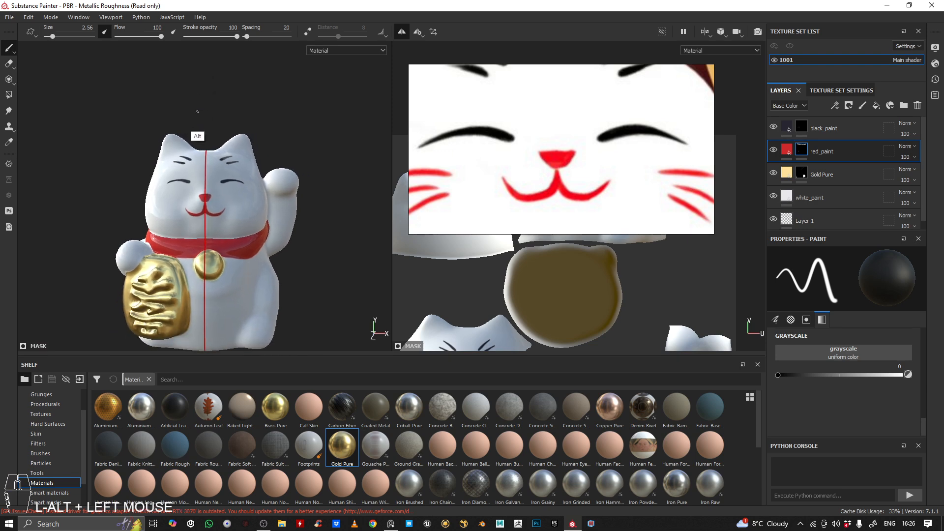
middle_click_drag(196, 137, 199, 89, "alt")
left_click_drag(215, 113, 238, 98, "alt")
middle_click_drag(191, 138, 210, 142, "alt")
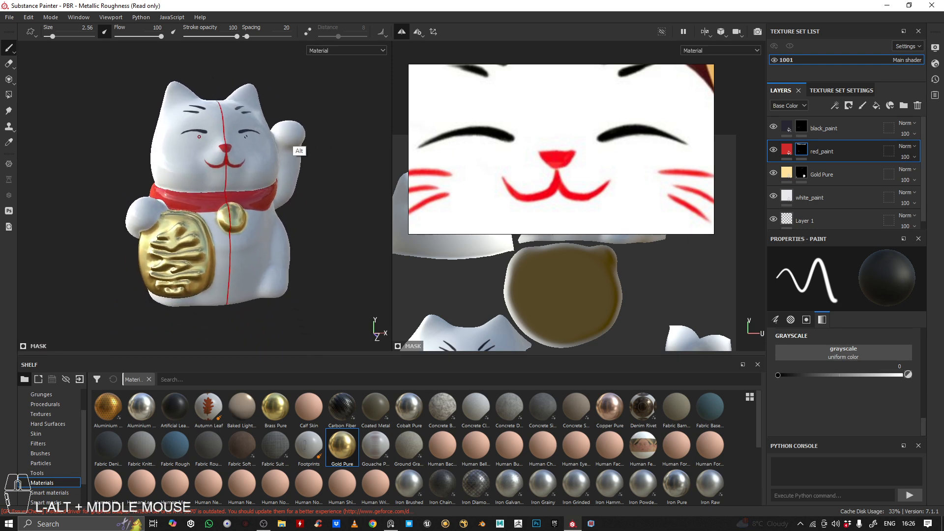
Paint the uppermost raised character on the gold plaque black, using the black_paint mask with grayscale 1
left_click(802, 129)
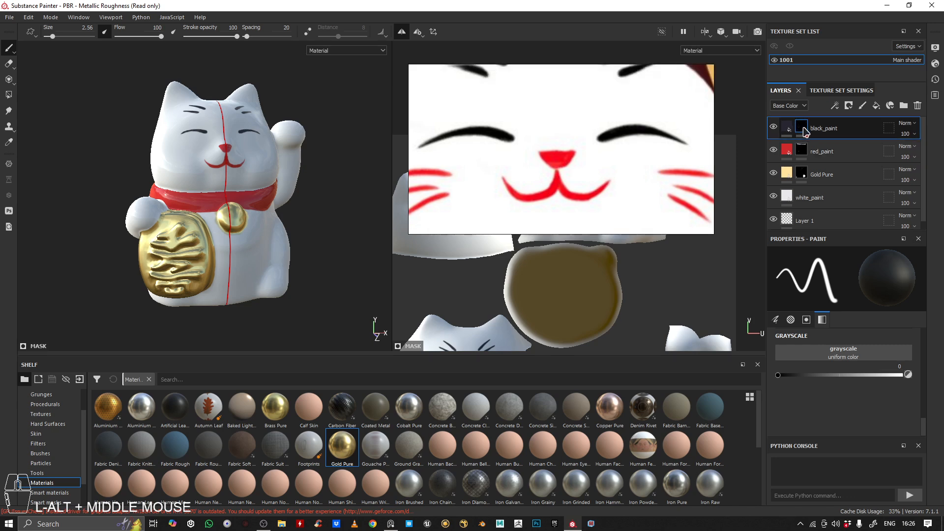
left_click_drag(184, 203, 198, 237, "alt")
right_click_drag(197, 237, 571, 267, "alt")
left_click_drag(248, 195, 258, 203, "alt")
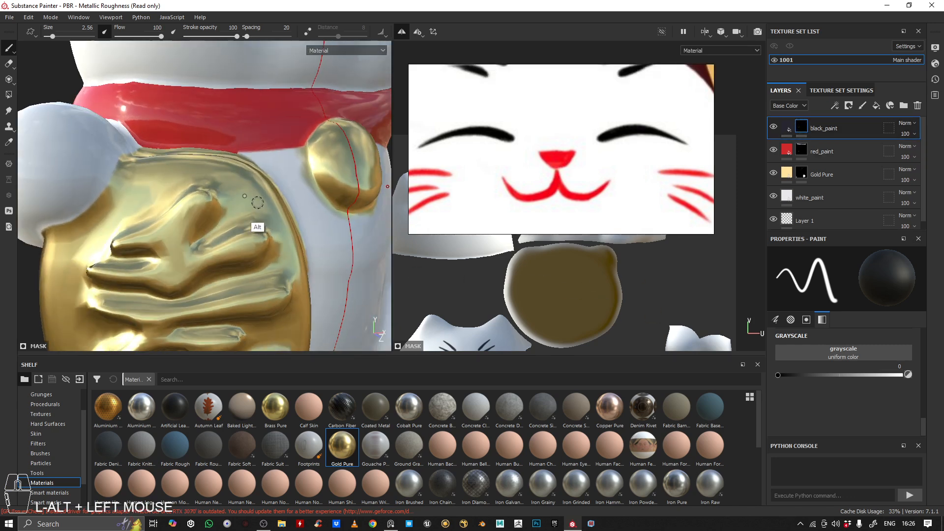
left_click(901, 375)
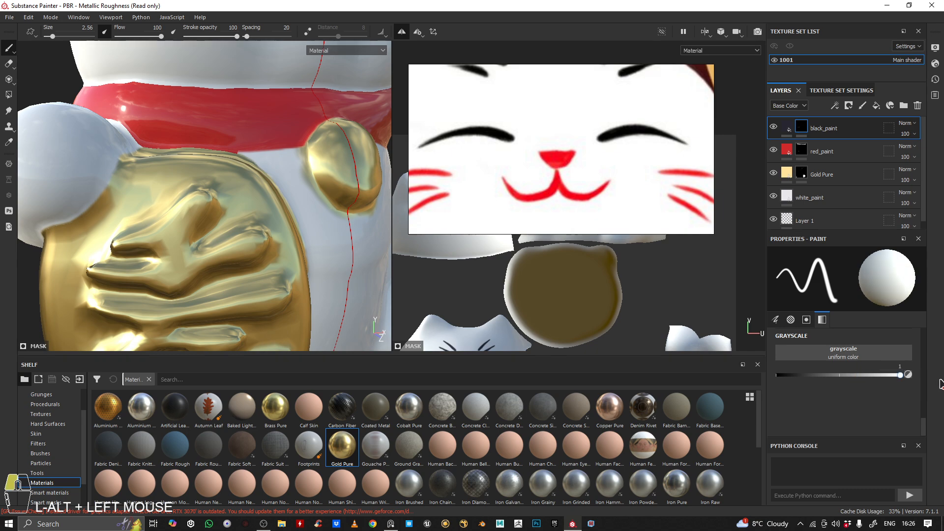
left_click_drag(173, 227, 192, 212)
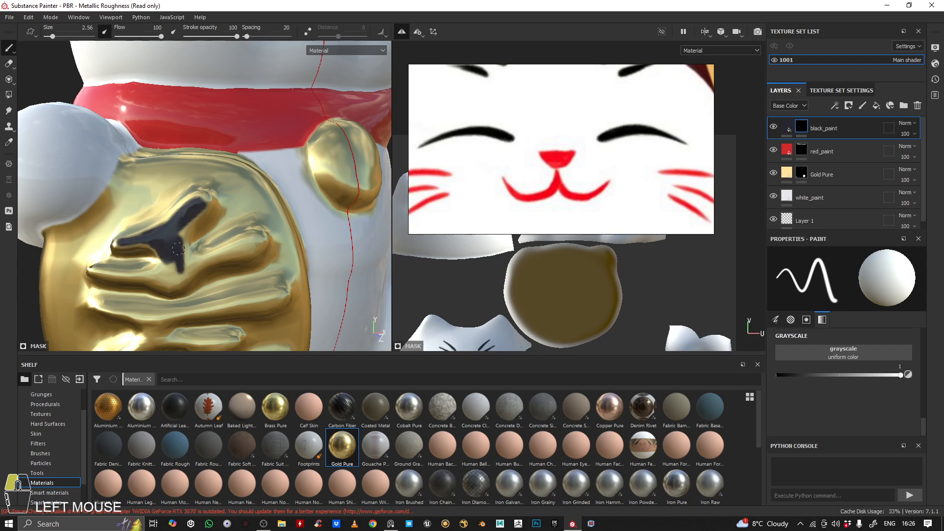
mouse_move(178, 250)
left_mouse_down()
mouse_move(165, 280)
mouse_move(260, 242)
left_mouse_up()
Turn off mirror symmetry and erase the stray black mark on the white body with a size 31.64 brush at grayscale 0
left_click_drag(366, 126, 190, 163, "alt")
middle_click_drag(190, 162, 162, 165, "alt")
left_click_drag(161, 164, 233, 249, "alt")
left_click_drag(296, 202, 257, 267, "alt")
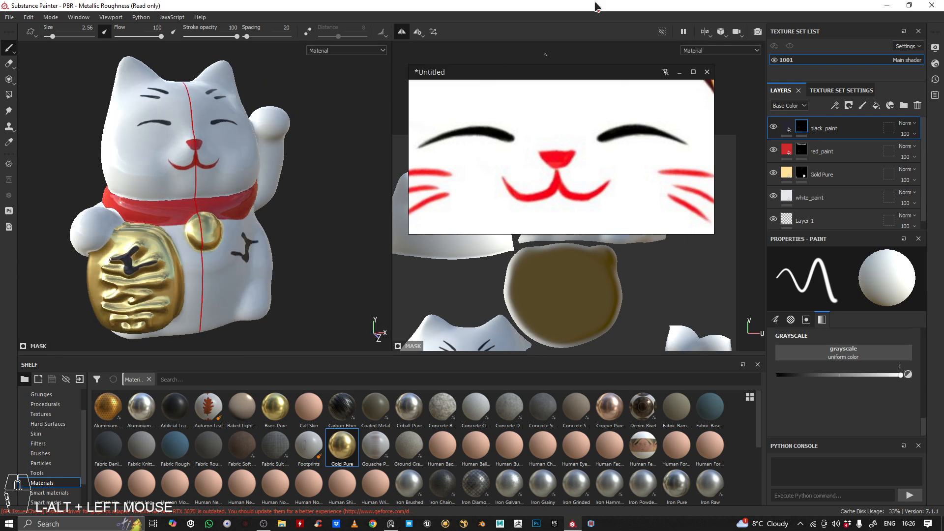
left_click(403, 32)
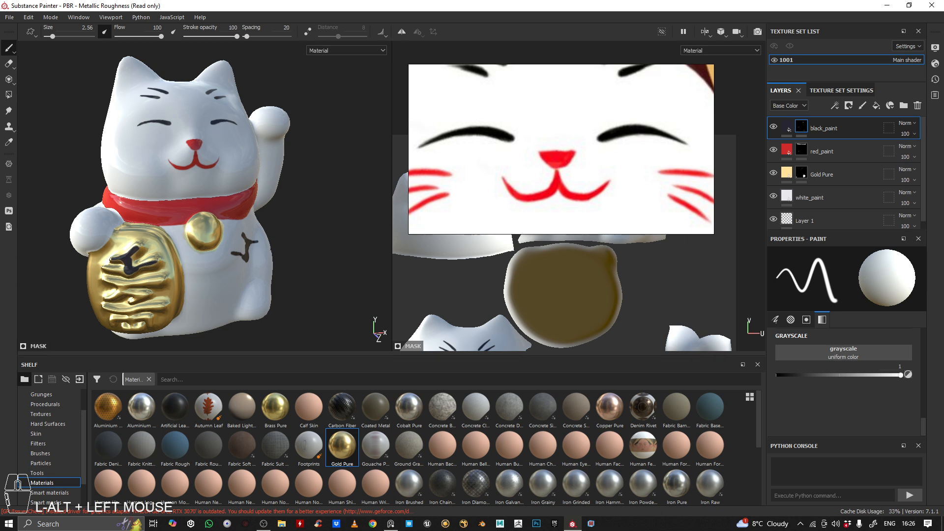
left_click_drag(170, 262, 115, 297, "alt")
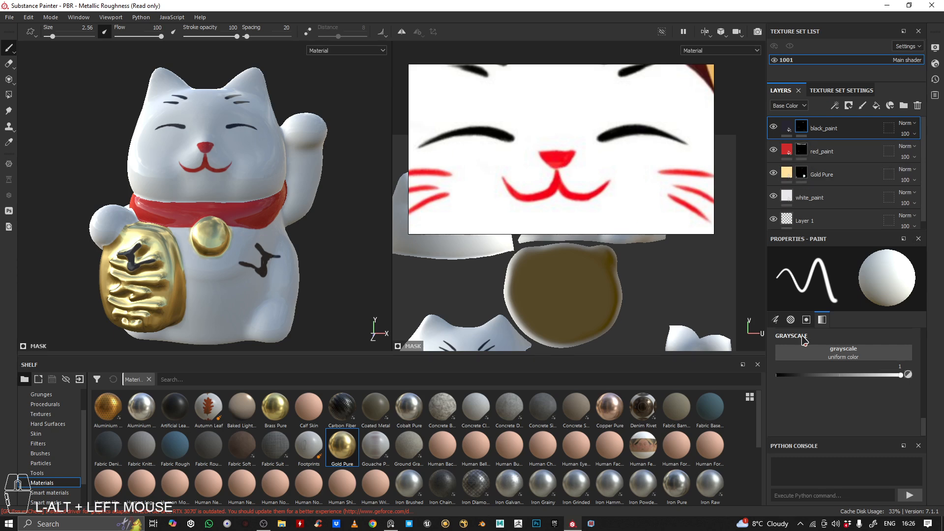
left_click_drag(871, 379, 778, 376)
mouse_move(265, 260)
left_mouse_down("alt")
mouse_move(270, 274)
mouse_move(261, 275)
mouse_move(345, 288)
mouse_move(278, 272)
mouse_move(255, 253)
mouse_move(237, 270)
mouse_move(308, 67)
left_mouse_up("alt")
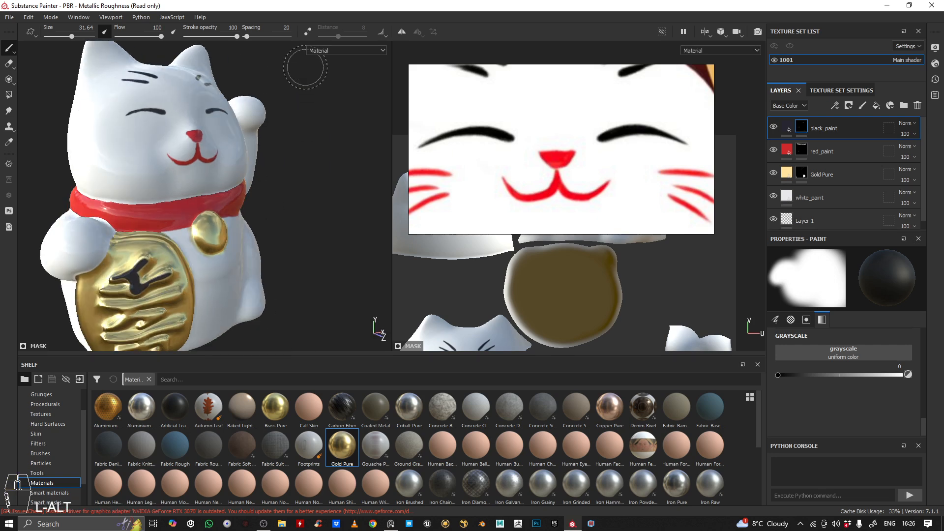
Clear the reference image off the 2D view and frame the full UV layout
mouse_move(275, 187)
left_mouse_down("alt")
mouse_move(205, 179)
mouse_move(211, 138)
left_mouse_up("alt")
middle_click_drag(204, 155, 225, 180, "alt")
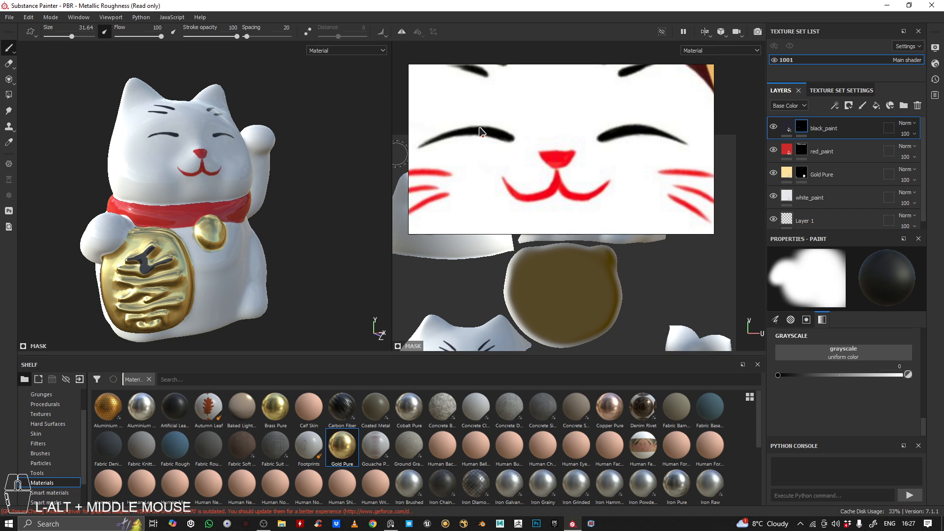
right_click_drag(520, 133, 0, 68)
scroll(514, 237, "down", 3)
middle_click_drag(521, 233, 558, 144, "alt")
scroll(588, 316, "down", 4)
middle_click_drag(588, 317, 565, 268, "alt")
Examine the painted cat from the front and sides, checking the face, collar, bell and plaque
left_click_drag(256, 132, 221, 135, "alt")
scroll(241, 138, "down", 3)
middle_click_drag(246, 138, 287, 183, "alt")
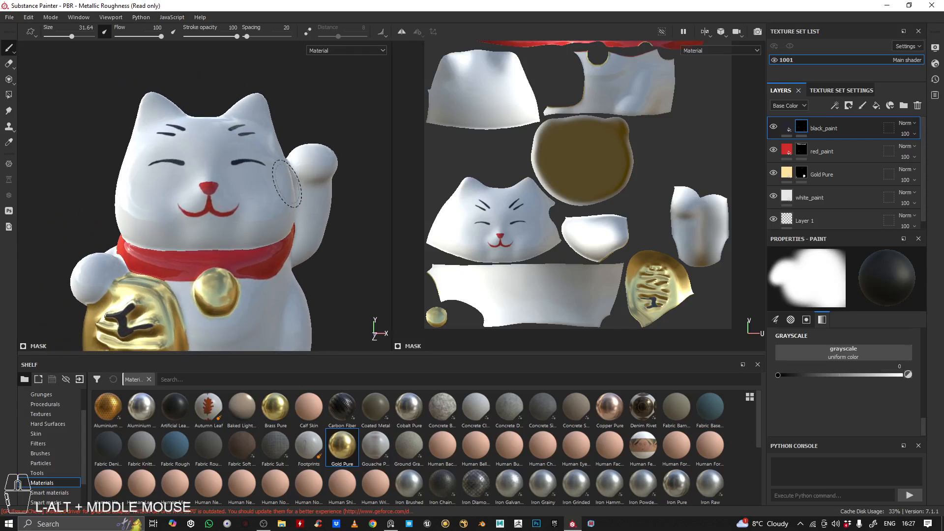
right_click_drag(287, 184, 261, 162, "alt")
left_click_drag(261, 162, 243, 159, "alt")
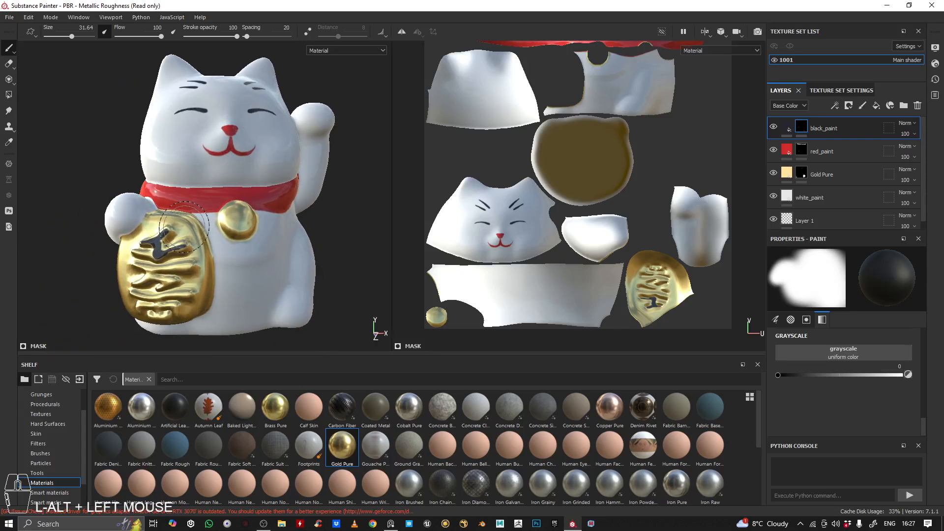
left_click_drag(184, 228, 209, 238, "alt")
right_click_drag(209, 238, 249, 258, "alt")
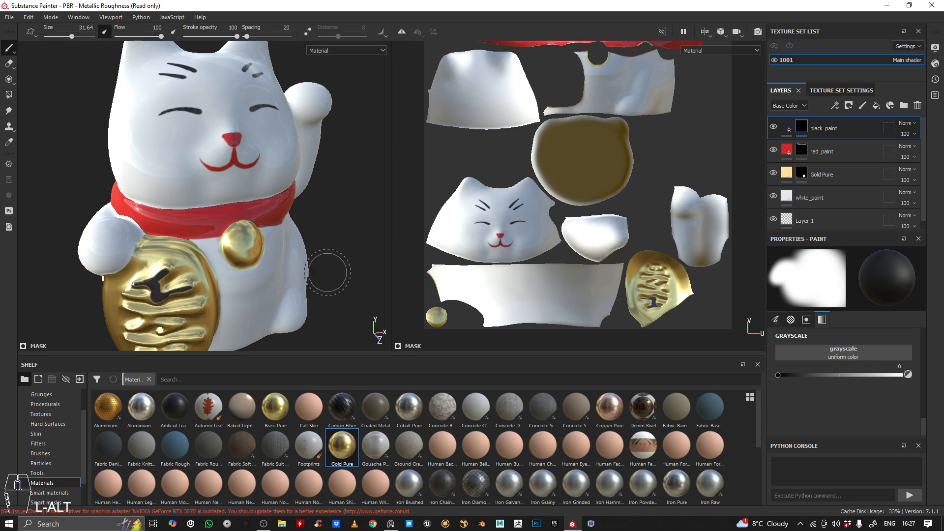
left_click_drag(233, 209, 224, 189, "alt")
right_click_drag(224, 189, 244, 196, "alt")
left_click_drag(244, 196, 273, 203, "alt")
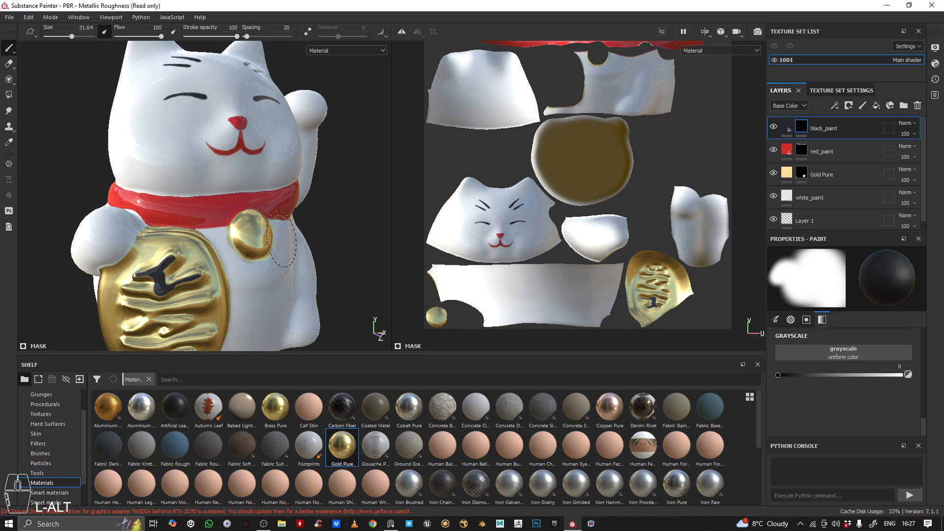
middle_click_drag(280, 239, 325, 231, "alt")
mouse_move(211, 127)
left_mouse_down("alt")
mouse_move(231, 128)
mouse_move(213, 131)
left_mouse_up("alt")
right_click_drag(213, 131, 244, 186, "alt")
left_click_drag(244, 186, 271, 150, "alt")
right_click_drag(271, 150, 240, 157, "alt")
middle_click_drag(240, 156, 248, 174, "alt")
left_click_drag(249, 174, 275, 191, "alt")
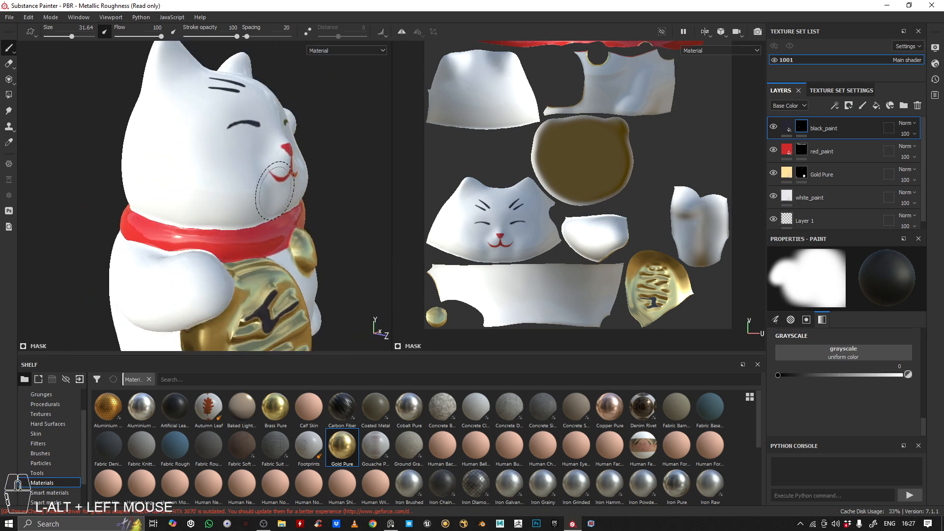
left_click_drag(320, 144, 185, 201, "alt")
middle_click_drag(184, 200, 193, 200, "alt")
left_click_drag(193, 200, 159, 205, "alt")
right_click_drag(159, 205, 209, 216, "alt")
right_click_drag(209, 217, 236, 221, "shift")
middle_click_drag(236, 221, 187, 226, "alt")
left_click_drag(241, 143, 258, 148, "alt")
right_click_drag(258, 148, 212, 148, "alt")
left_click_drag(211, 148, 234, 152, "alt")
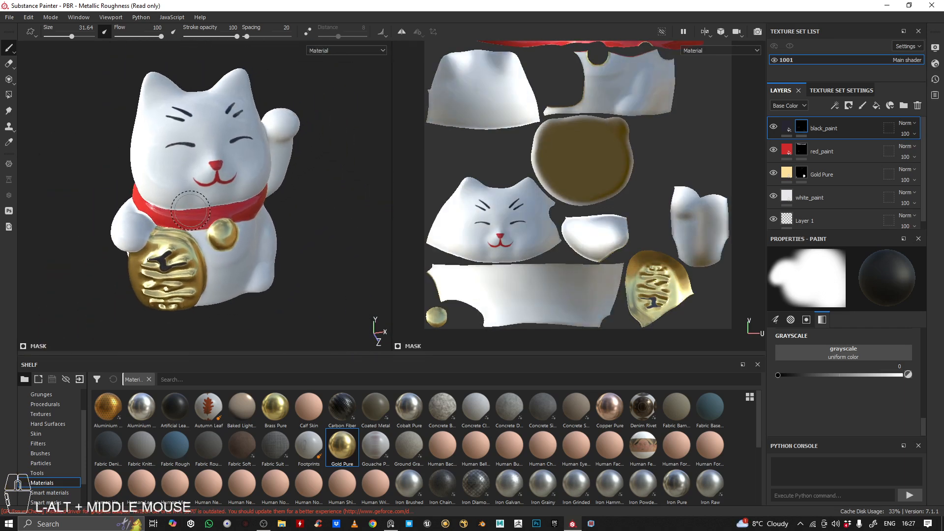
left_click_drag(205, 186, 211, 193, "alt")
middle_click_drag(210, 193, 229, 202, "alt")
right_click_drag(229, 202, 250, 204, "alt")
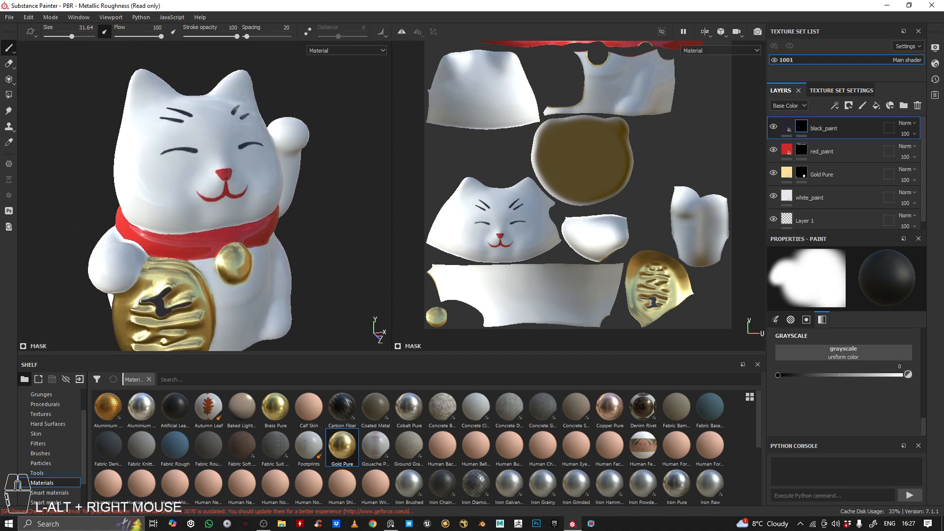
Rotate the environment lighting and examine how reflections fall on the white glaze, red collar and gold parts
left_click_drag(218, 182, 207, 179, "shift")
mouse_move(207, 179)
right_mouse_down("shift")
mouse_move(174, 169)
mouse_move(337, 179)
mouse_move(184, 204)
right_mouse_up("shift")
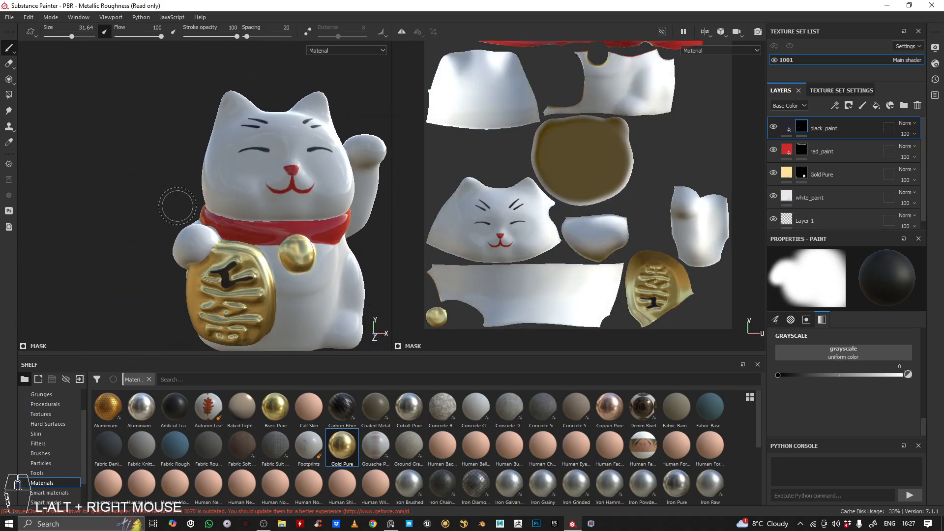
left_click_drag(183, 205, 212, 202, "alt")
right_click_drag(212, 202, 256, 208, "alt")
middle_click_drag(256, 207, 234, 200, "alt")
right_click_drag(235, 201, 172, 189, "alt")
left_click_drag(173, 190, 190, 184, "alt")
right_click_drag(191, 184, 215, 172, "alt")
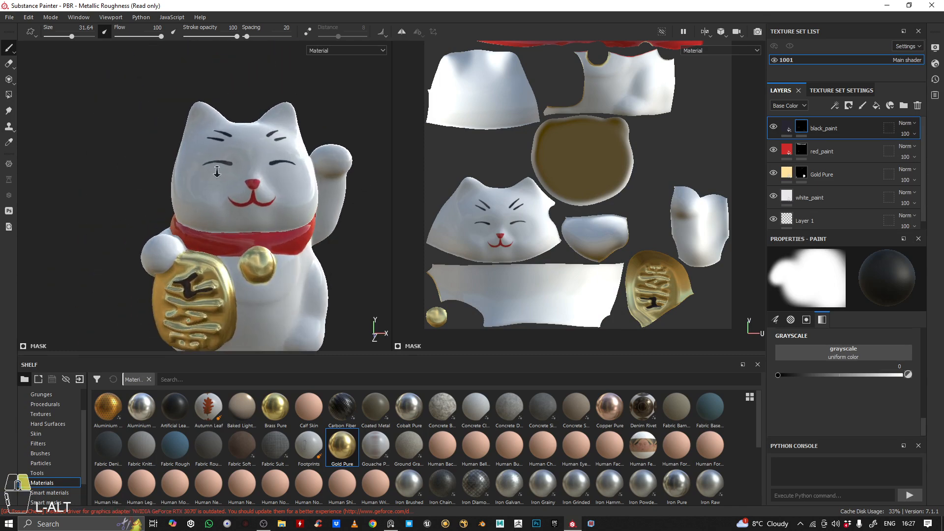
middle_click_drag(215, 173, 179, 152, "alt")
left_click_drag(179, 152, 197, 161, "alt")
right_click_drag(197, 160, 260, 192, "shift")
middle_click_drag(261, 192, 230, 173, "alt")
left_click_drag(230, 172, 244, 181, "alt")
mouse_move(244, 181)
right_mouse_down("alt")
mouse_move(270, 169)
mouse_move(253, 172)
right_mouse_up("alt")
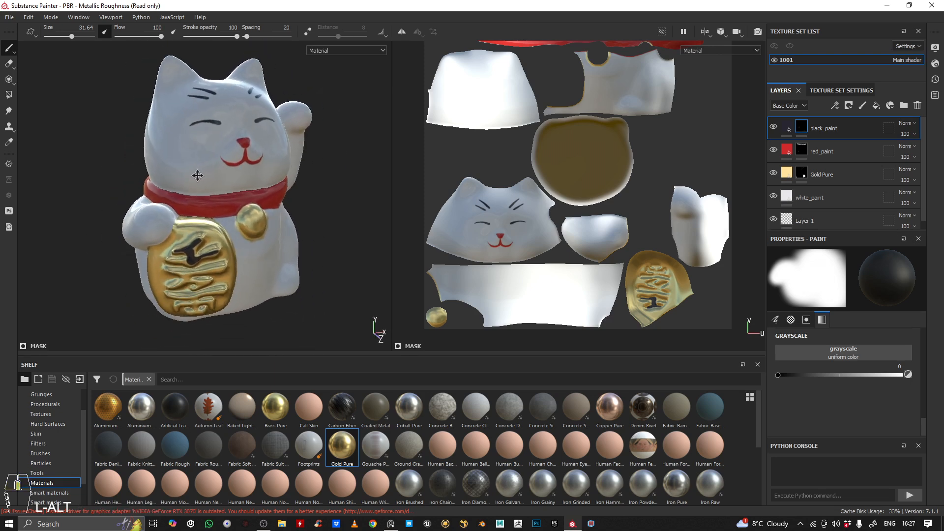
left_click_drag(253, 172, 203, 165, "alt")
right_click_drag(203, 164, 242, 173, "alt")
left_click_drag(242, 174, 228, 158, "alt")
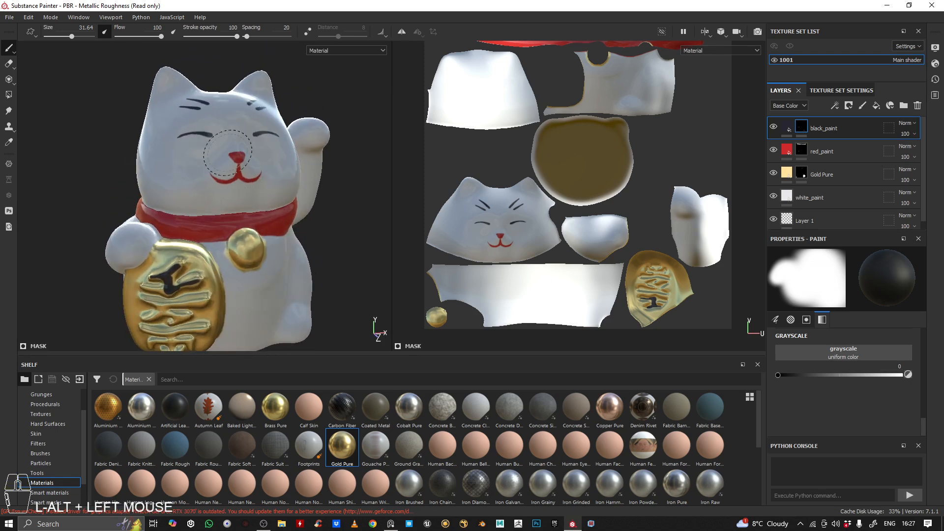
right_click_drag(227, 158, 191, 151, "alt")
middle_click_drag(191, 150, 200, 158, "alt")
left_click_drag(201, 158, 213, 176, "alt")
middle_click_drag(212, 176, 211, 186, "alt")
mouse_move(210, 185)
right_mouse_down("alt")
mouse_move(222, 189)
mouse_move(244, 169)
right_mouse_up("alt")
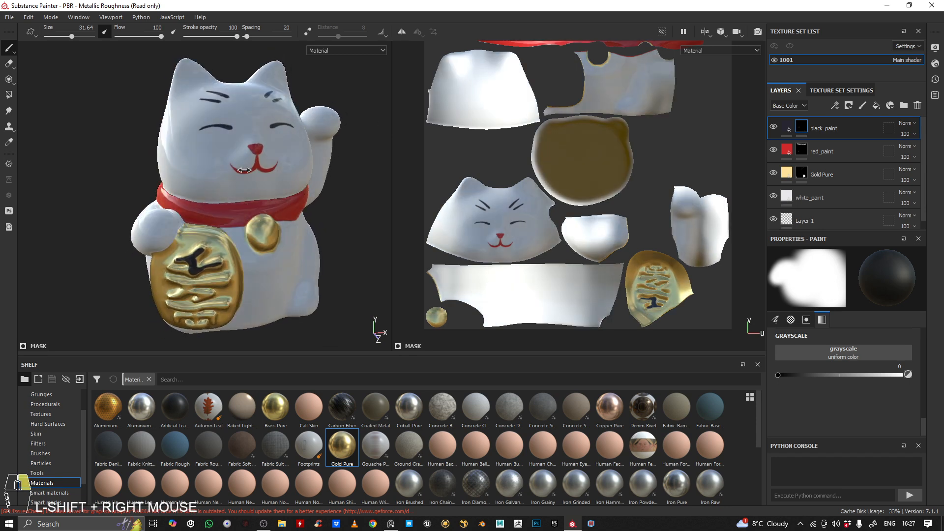